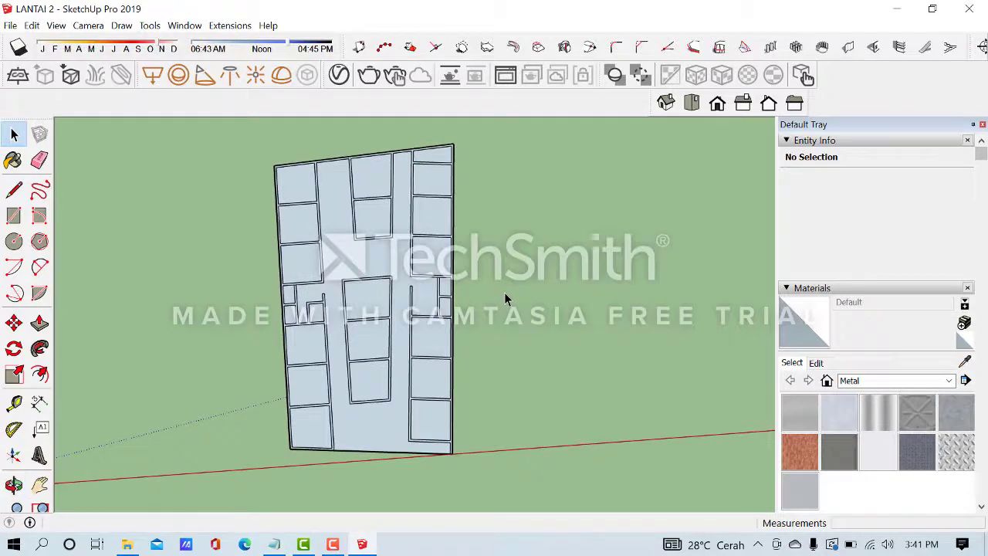
pyautogui.moveTo(504, 292); pyautogui.dragTo(487, 254, button='middle')
pyautogui.press('space')
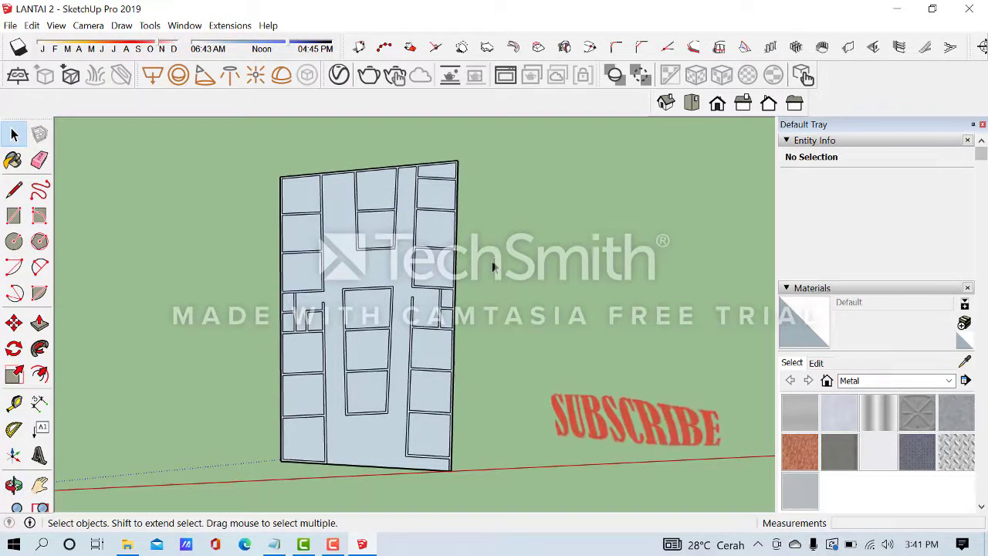
pyautogui.scroll(1, 383, 194)
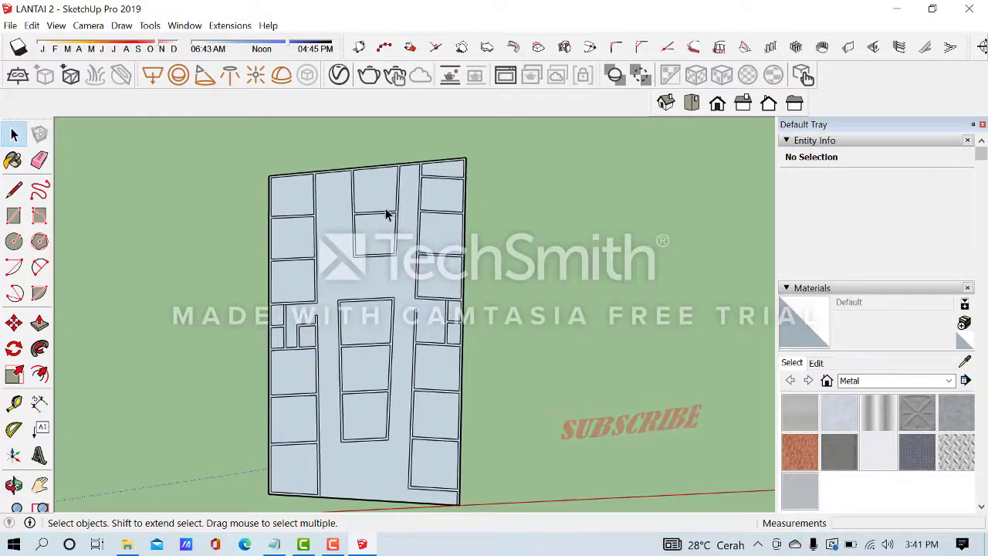
pyautogui.scroll(-2, 386, 218)
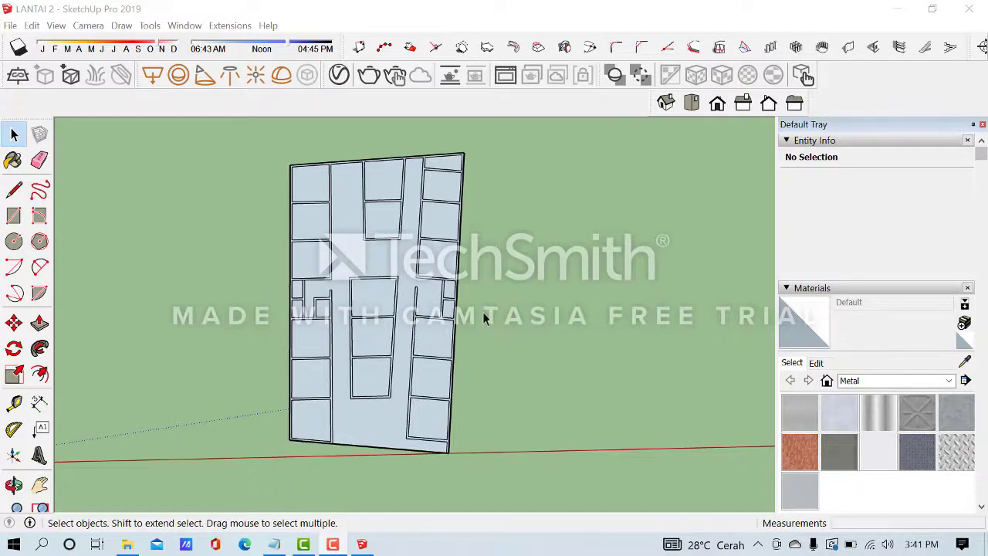
pyautogui.scroll(2, 485, 290)
pyautogui.scroll(-3, 485, 290)
pyautogui.moveTo(485, 290); pyautogui.dragTo(488, 253, button='middle')
pyautogui.scroll(1, 506, 300)
pyautogui.scroll(1, 486, 278)
pyautogui.scroll(-2, 501, 340)
pyautogui.scroll(1, 492, 276)
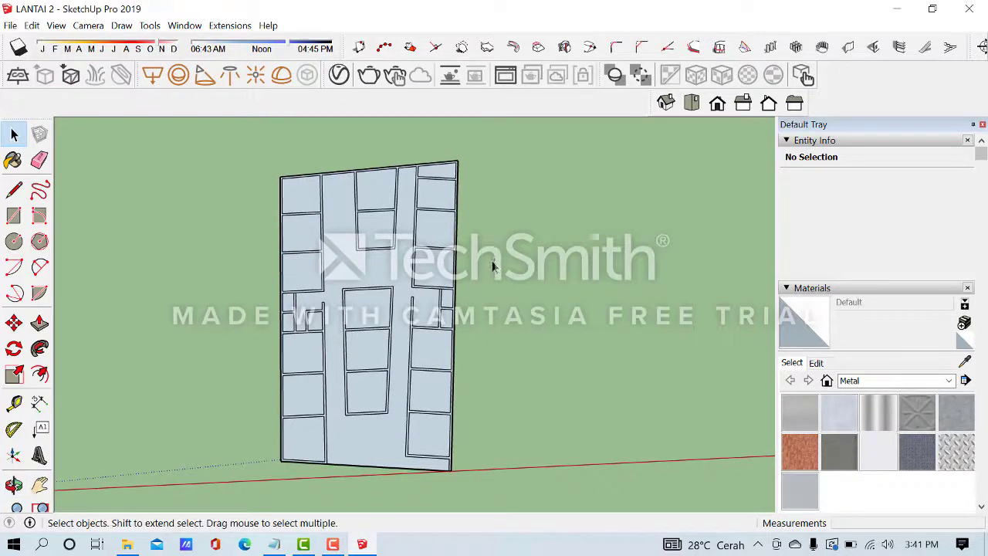
pyautogui.scroll(1, 383, 195)
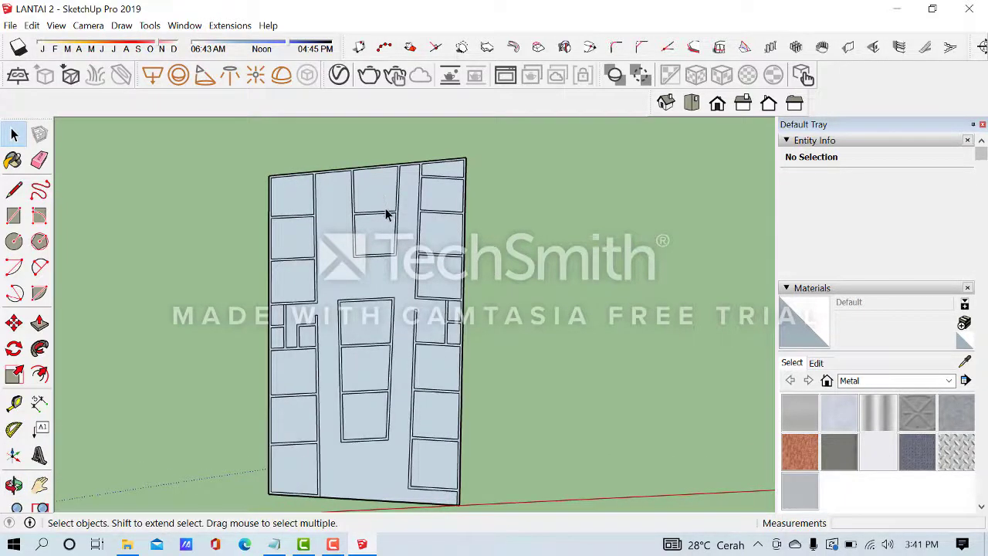
pyautogui.scroll(-1, 387, 217)
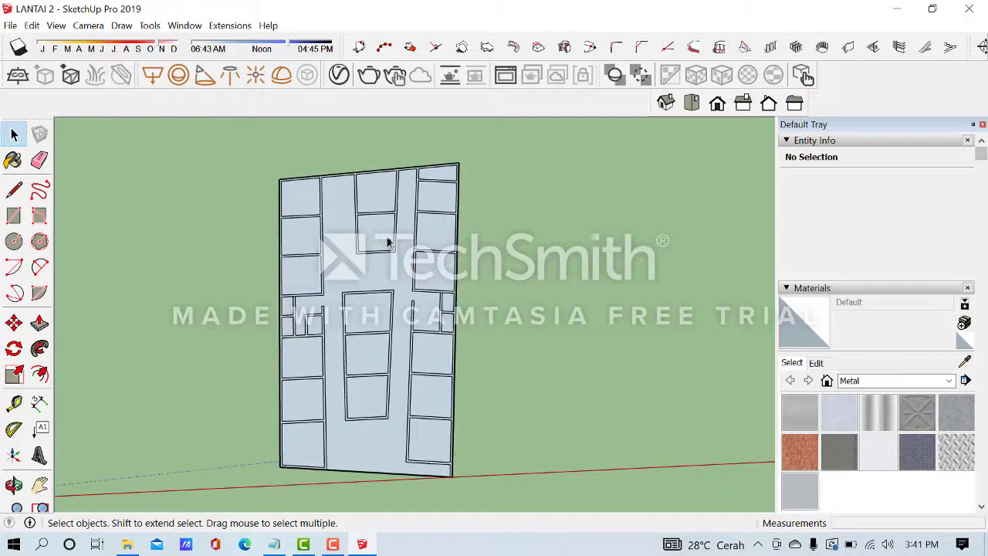
pyautogui.scroll(1, 373, 188)
pyautogui.scroll(-1, 384, 181)
pyautogui.scroll(1, 397, 213)
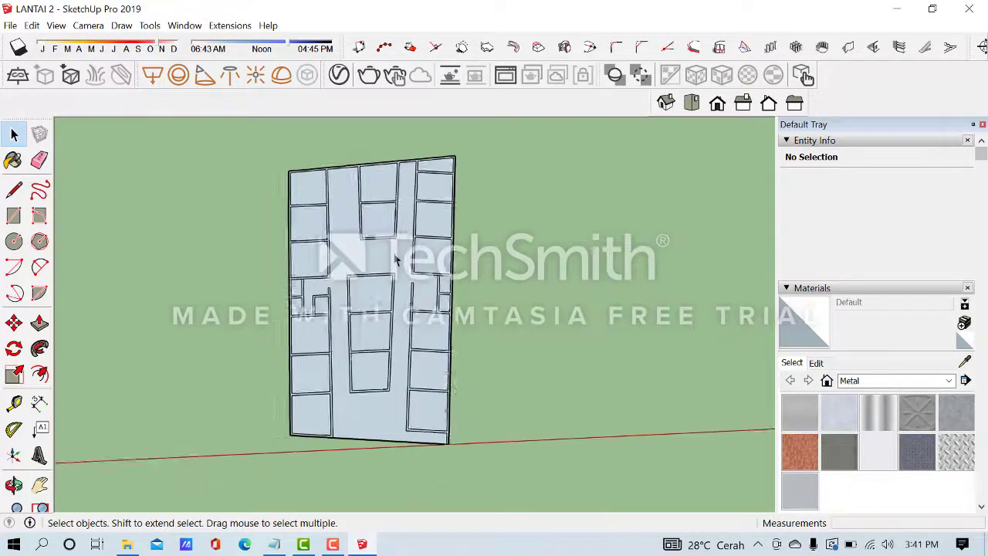
pyautogui.scroll(-1, 394, 260)
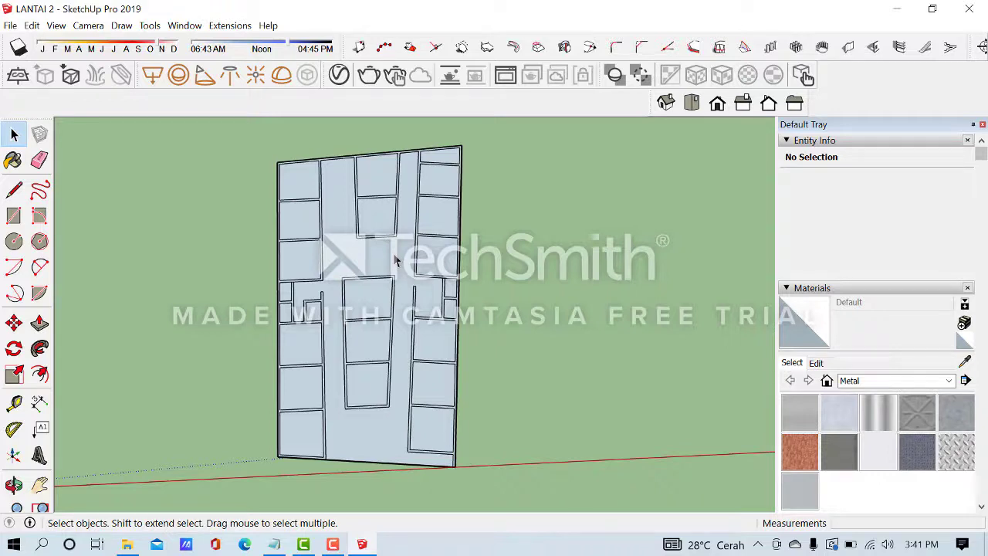
pyautogui.scroll(-1, 419, 290)
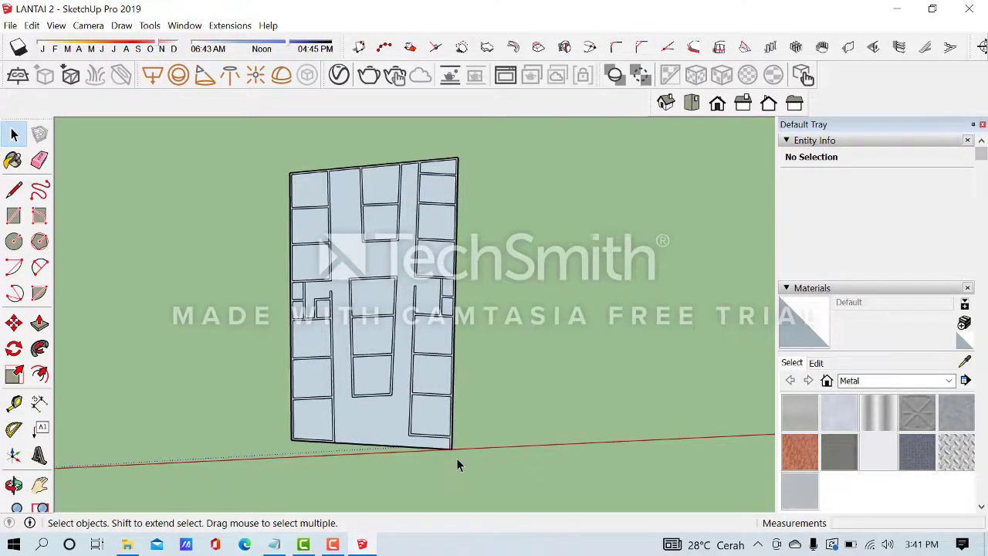
pyautogui.scroll(1, 456, 458)
pyautogui.scroll(-1, 456, 428)
pyautogui.scroll(1, 460, 143)
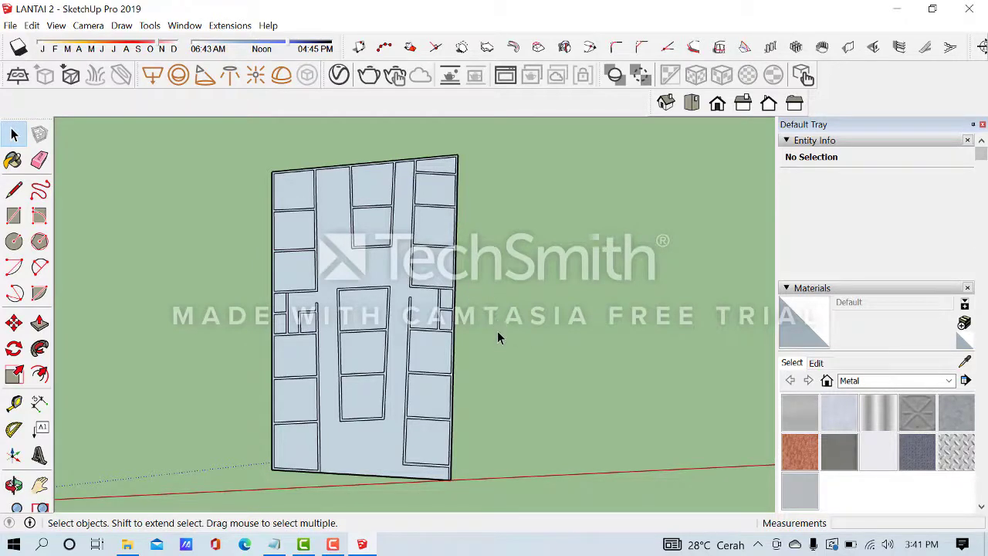
pyautogui.moveTo(497, 331)
pyautogui.mouseDown(button='middle')
pyautogui.moveTo(485, 322)
pyautogui.moveTo(501, 273)
pyautogui.moveTo(471, 316)
pyautogui.moveTo(492, 322)
pyautogui.mouseUp(button='middle')
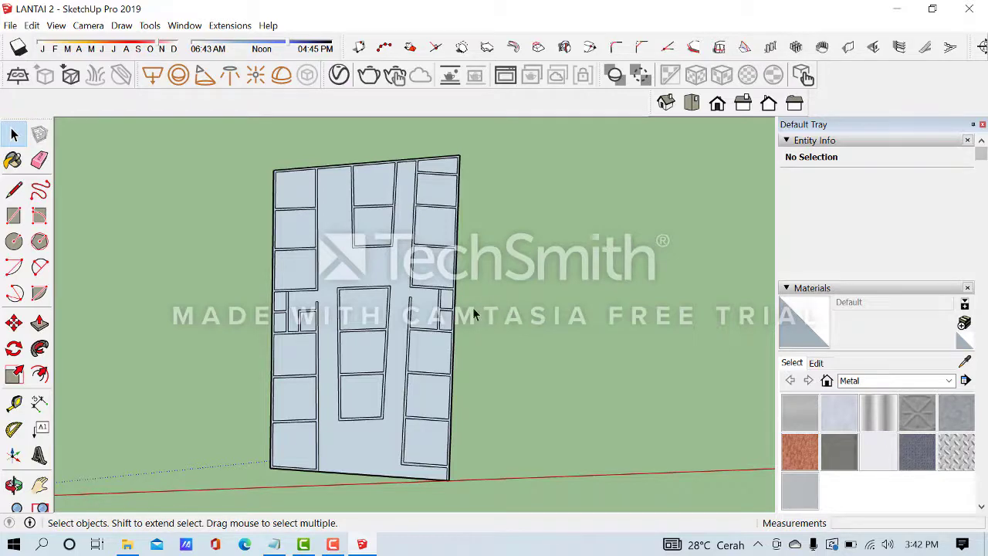
pyautogui.moveTo(467, 305); pyautogui.dragTo(345, 175, button='middle')
pyautogui.scroll(1, 304, 201)
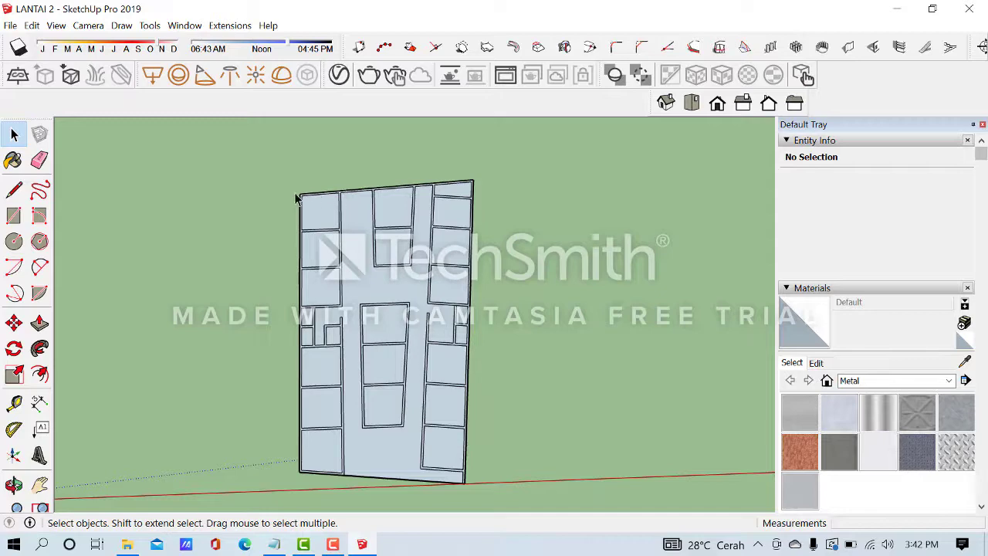
pyautogui.moveTo(487, 193); pyautogui.dragTo(452, 165, button='middle')
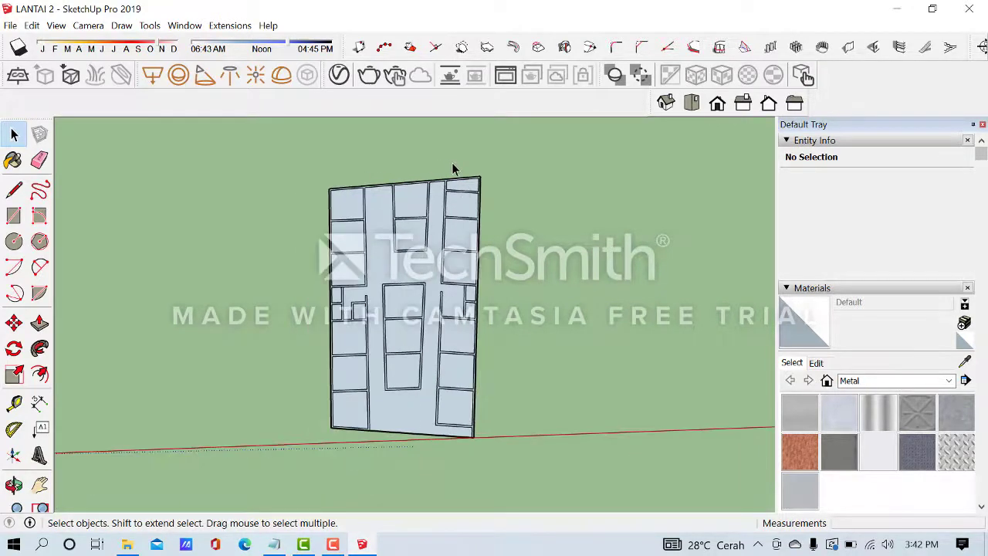
pyautogui.scroll(1, 343, 197)
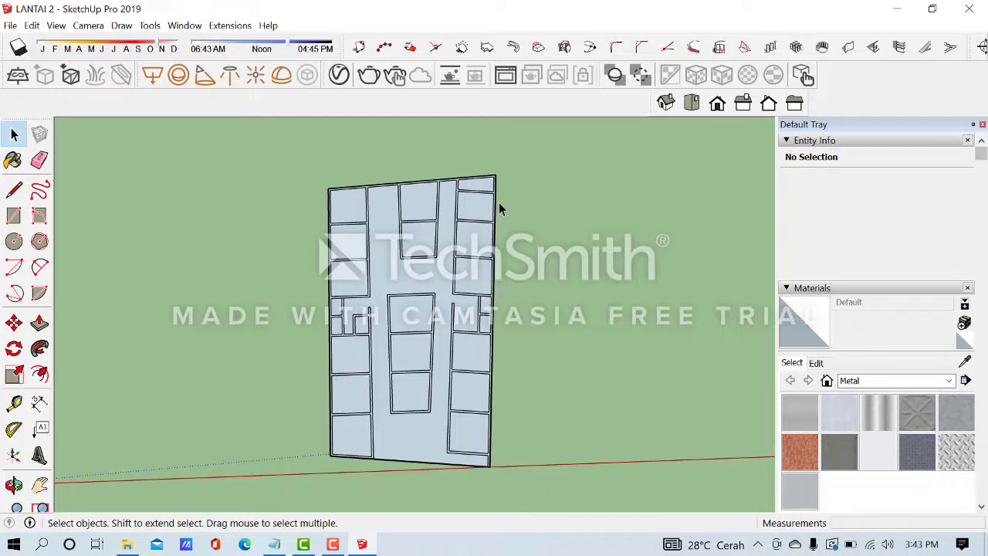
# Add a linear dimension along the full length of the floor plan's right outer wall, placed outside the plan
pyautogui.click(426, 452)
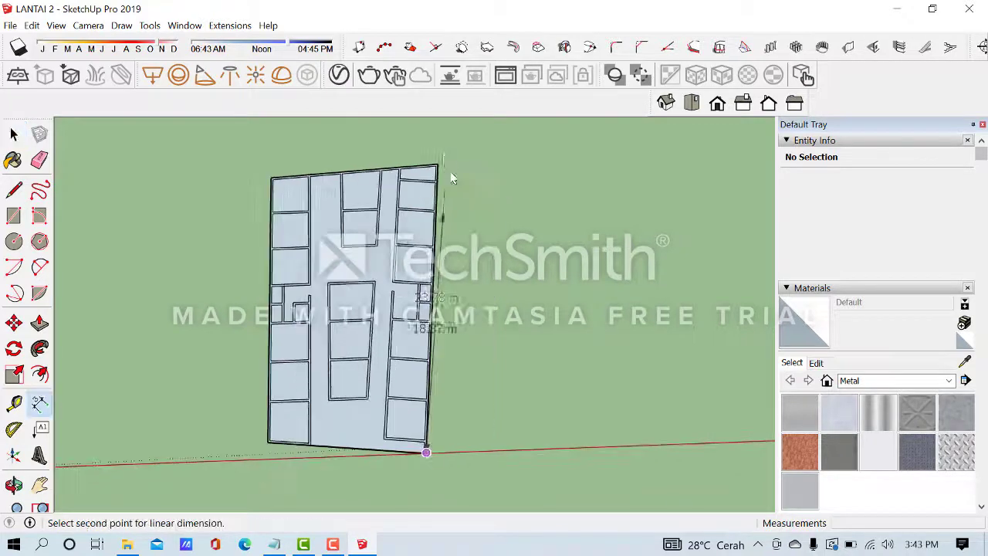
pyautogui.scroll(2, 436, 170)
pyautogui.scroll(3, 436, 170)
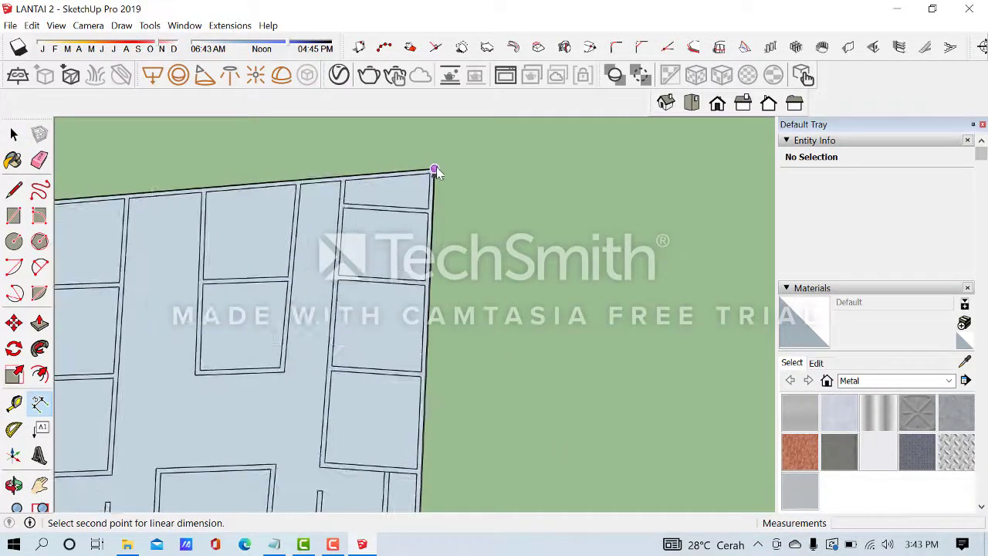
pyautogui.click(437, 170)
pyautogui.scroll(-3, 463, 171)
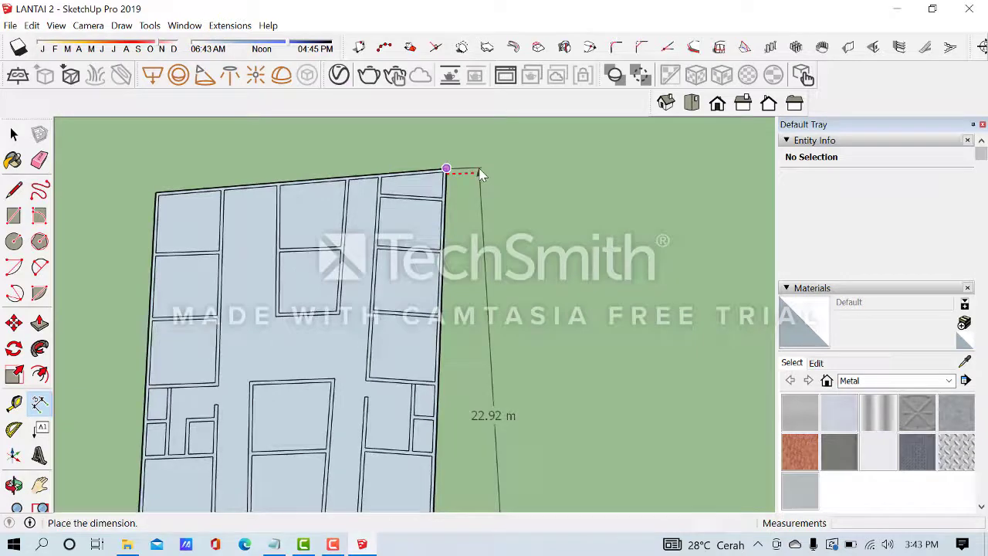
pyautogui.click(527, 228)
pyautogui.scroll(-4, 541, 209)
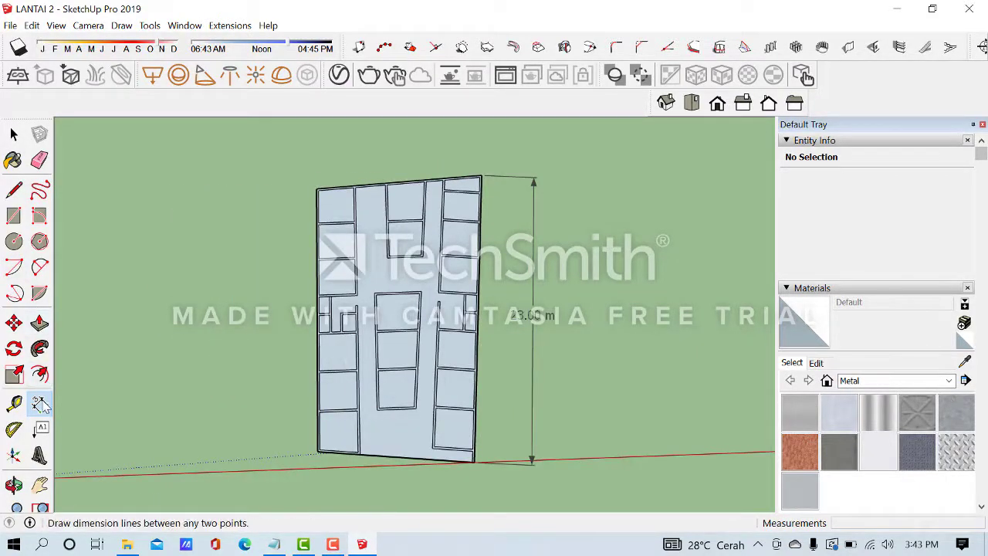
# Dimension the full length of the floor plan's left outer wall, placing the dimension outside the plan
pyautogui.scroll(2, 320, 452)
pyautogui.scroll(2, 326, 450)
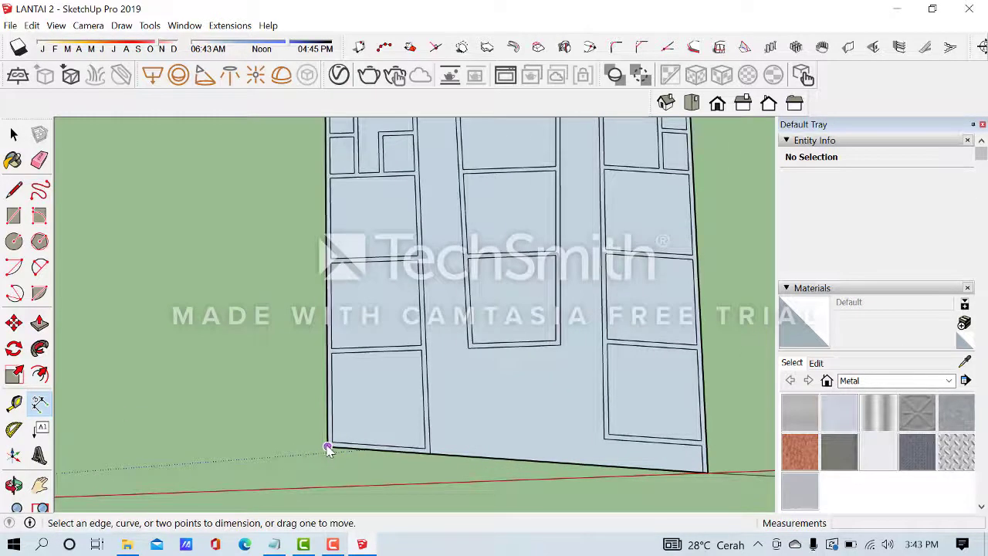
pyautogui.click(326, 450)
pyautogui.scroll(-2, 309, 449)
pyautogui.scroll(-3, 274, 456)
pyautogui.scroll(3, 288, 239)
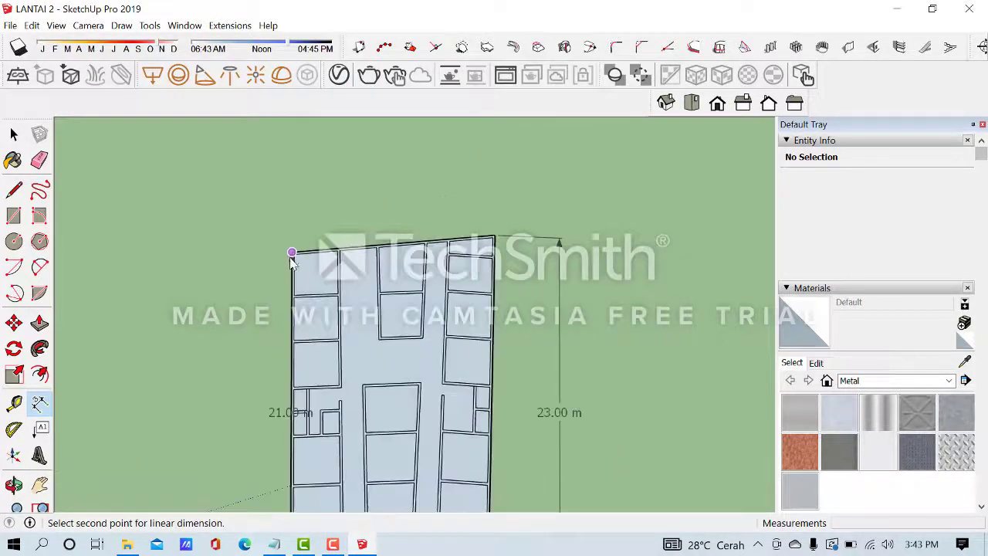
pyautogui.click(296, 249)
pyautogui.scroll(-2, 266, 255)
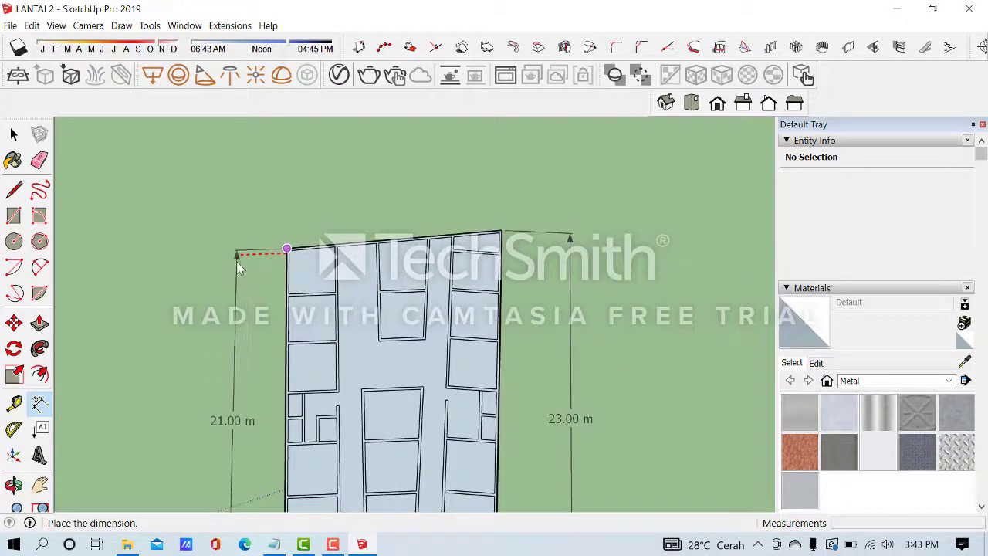
pyautogui.click(236, 261)
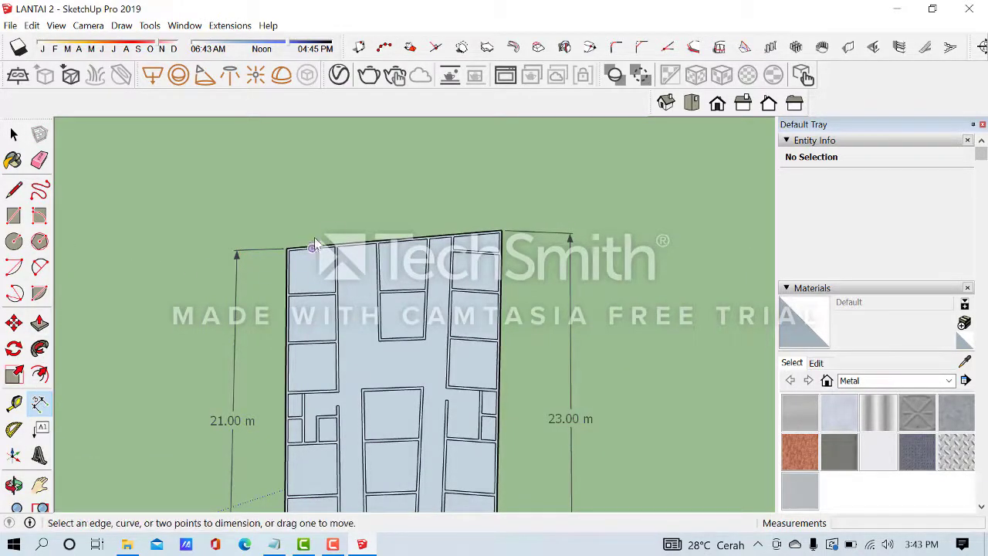
# Dimension the floor plan's rear edge from corner to corner, placing the dimension beyond the rear wall
pyautogui.scroll(4, 261, 267)
pyautogui.click(259, 265)
pyautogui.scroll(-3, 103, 237)
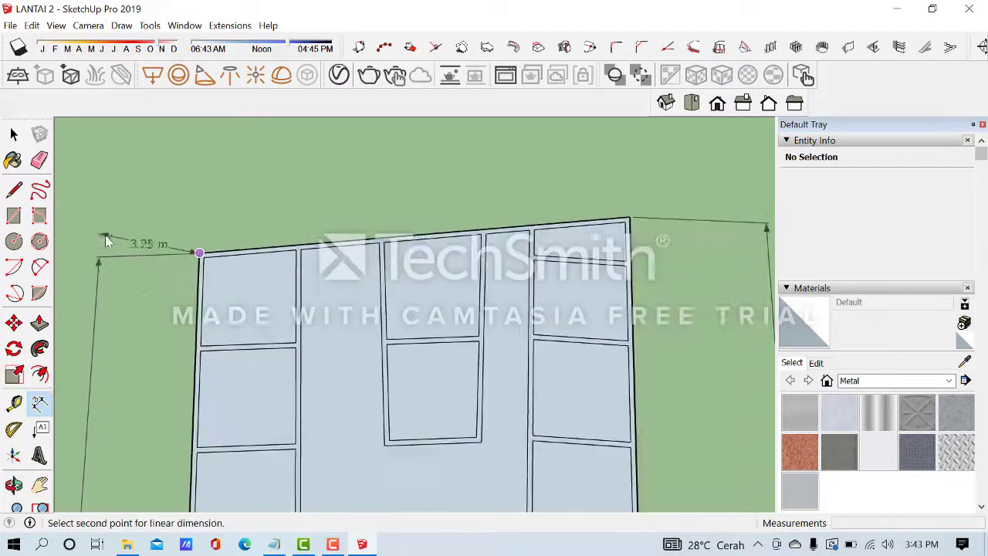
pyautogui.scroll(3, 486, 230)
pyautogui.click(490, 231)
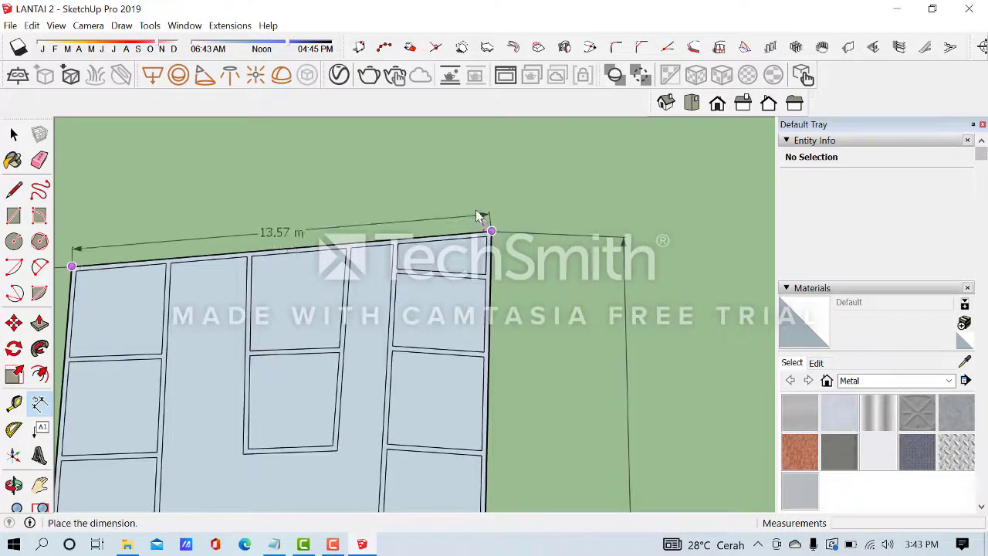
pyautogui.click(484, 165)
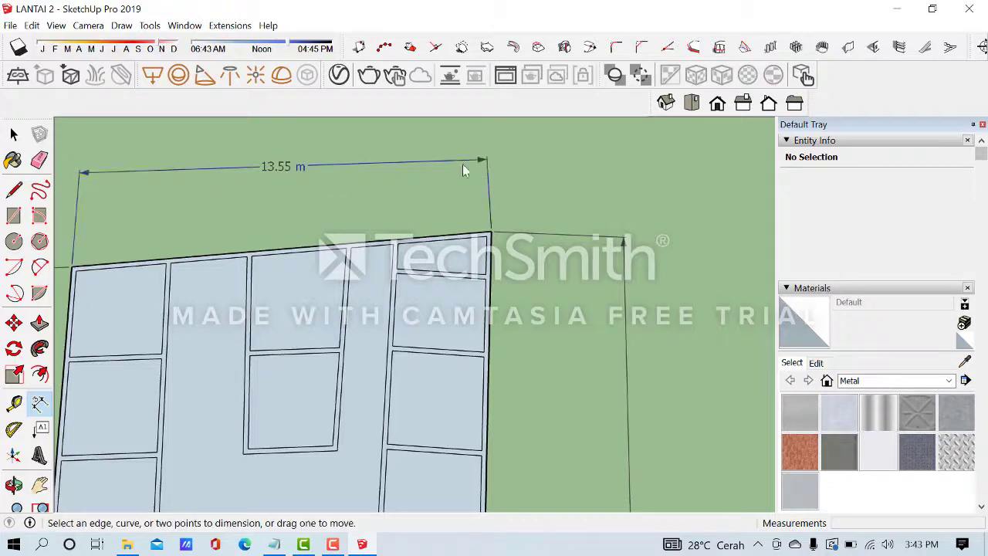
# Inspect the plan's front edge and the whole dimensioned outline, and leave the Dimension tool for the Select tool
pyautogui.scroll(-6, 463, 165)
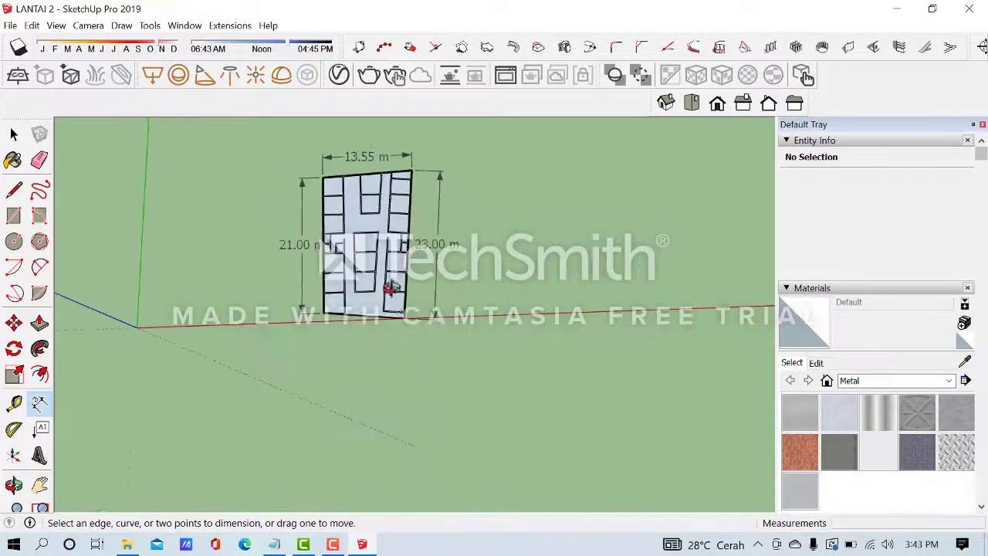
pyautogui.scroll(5, 364, 327)
pyautogui.moveTo(336, 305); pyautogui.dragTo(313, 312, button='middle')
pyautogui.scroll(2, 311, 298)
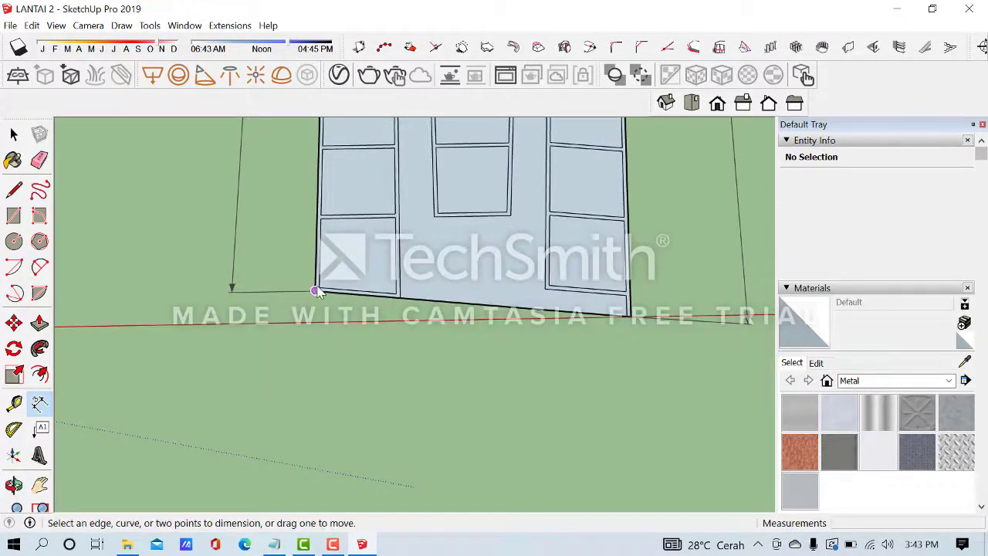
pyautogui.scroll(-3, 335, 365)
pyautogui.moveTo(415, 320); pyautogui.dragTo(412, 287, button='middle')
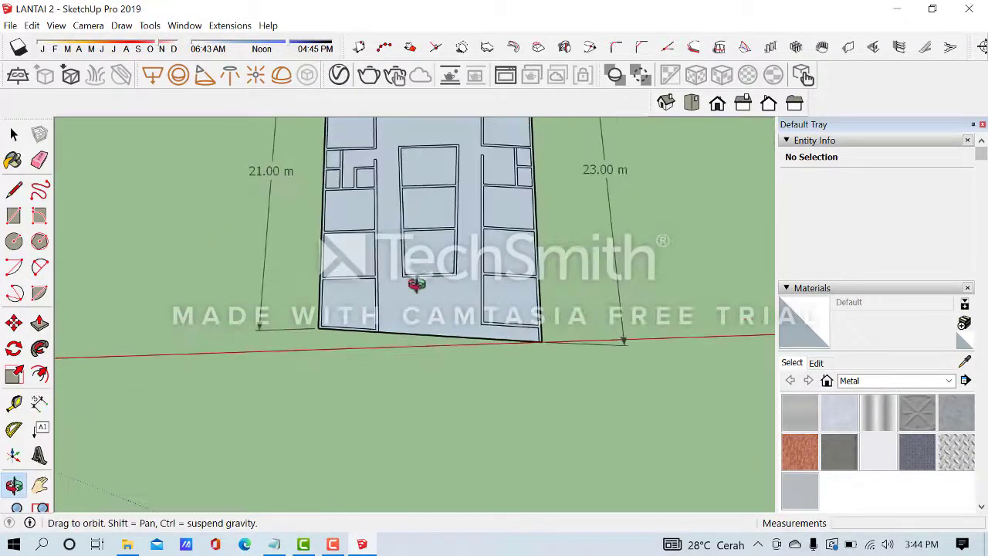
pyautogui.scroll(-2, 412, 392)
pyautogui.scroll(1, 469, 260)
pyautogui.moveTo(468, 261); pyautogui.dragTo(463, 198, button='middle')
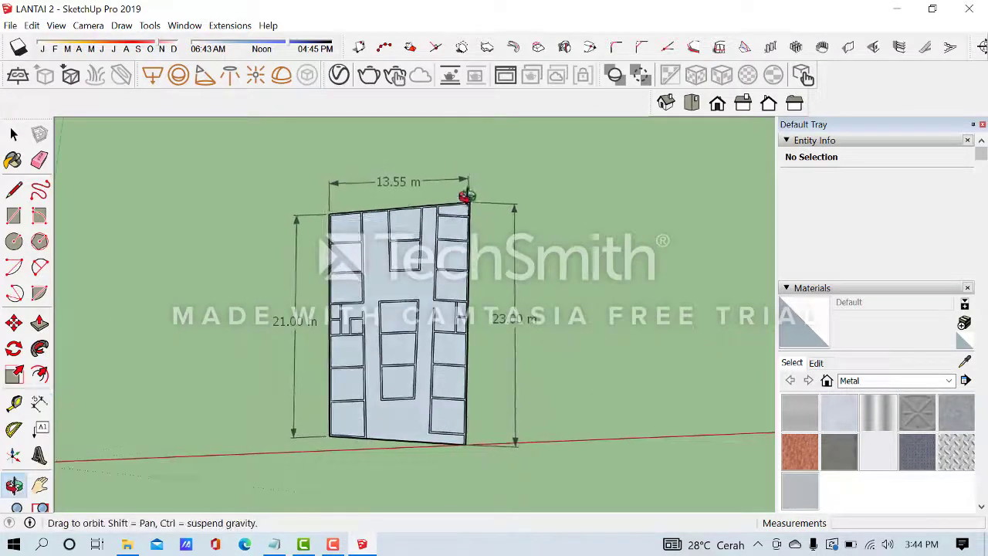
pyautogui.scroll(2, 435, 295)
pyautogui.click(13, 159)
pyautogui.click(13, 134)
pyautogui.scroll(-2, 379, 214)
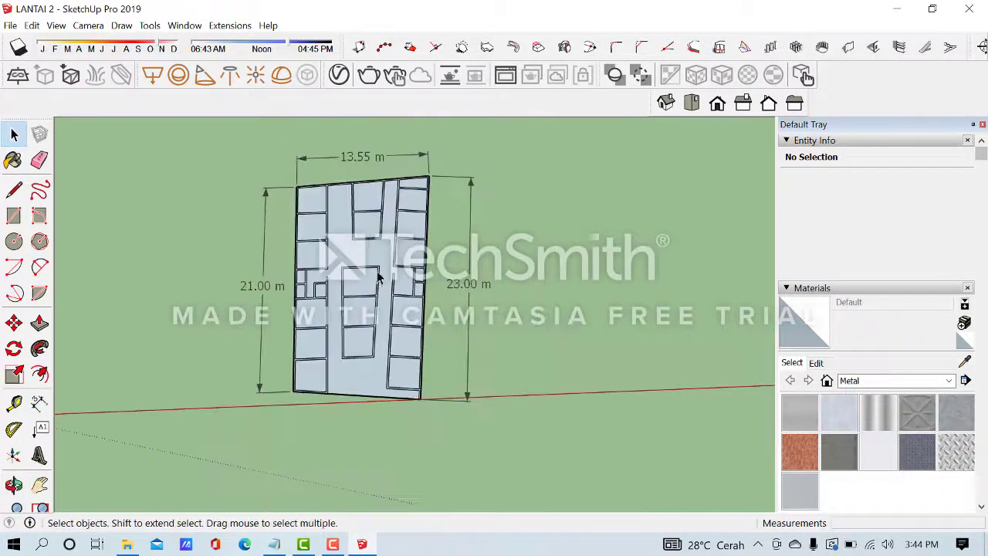
pyautogui.moveTo(379, 214); pyautogui.dragTo(392, 239, button='middle')
pyautogui.scroll(2, 389, 223)
pyautogui.scroll(1, 379, 224)
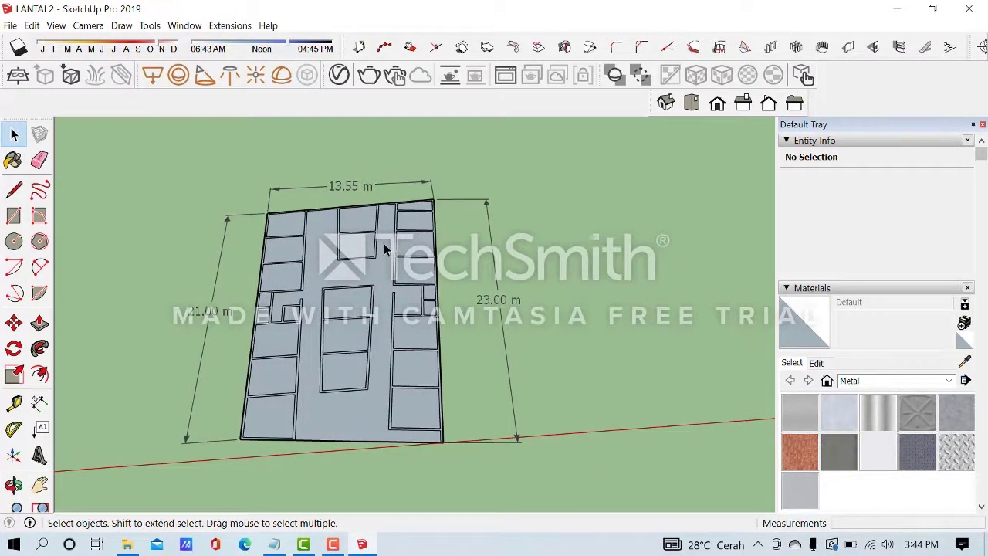
pyautogui.moveTo(384, 249); pyautogui.dragTo(393, 278, button='middle')
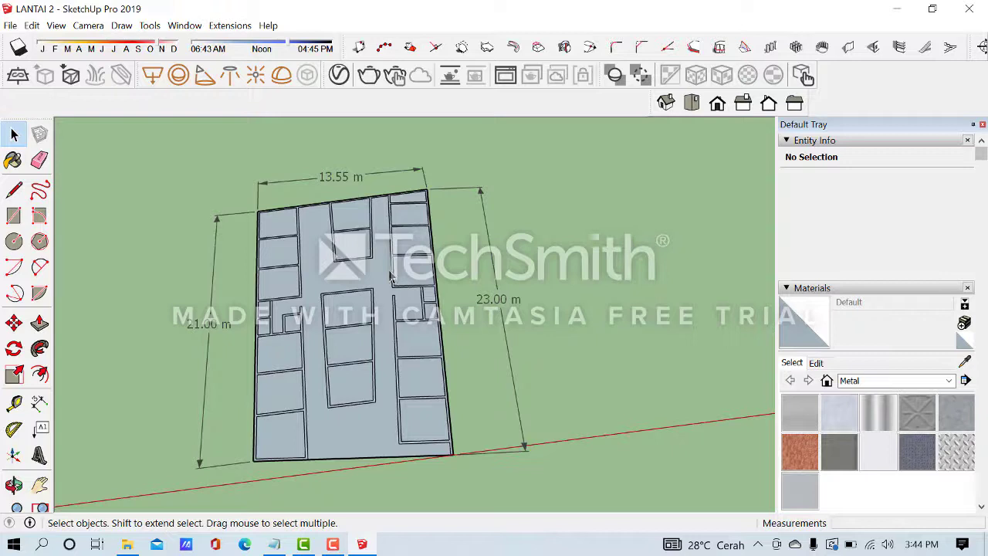
pyautogui.moveTo(392, 276); pyautogui.dragTo(369, 255, button='middle')
pyautogui.press('space')
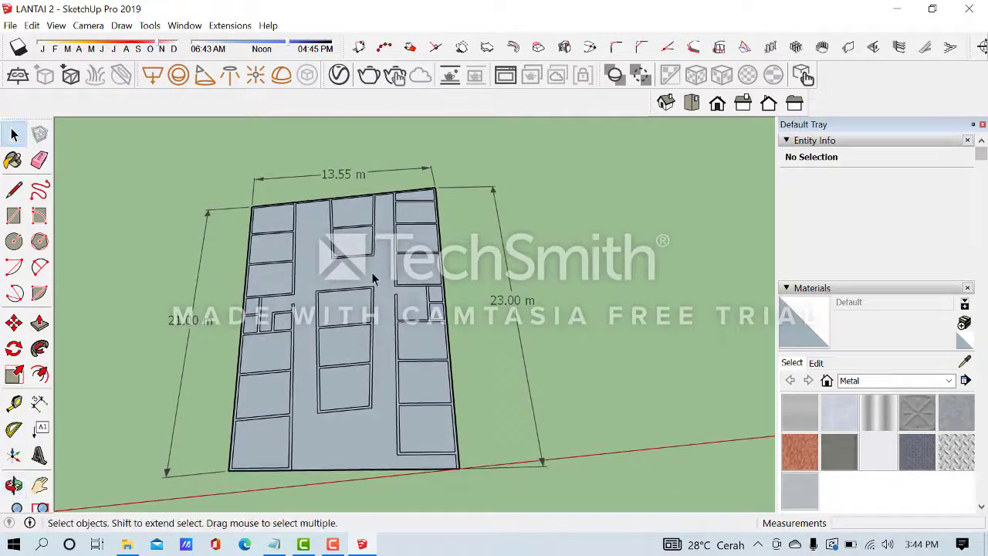
pyautogui.moveTo(353, 311)
pyautogui.mouseDown(button='middle')
pyautogui.moveTo(345, 356)
pyautogui.moveTo(348, 330)
pyautogui.mouseUp(button='middle')
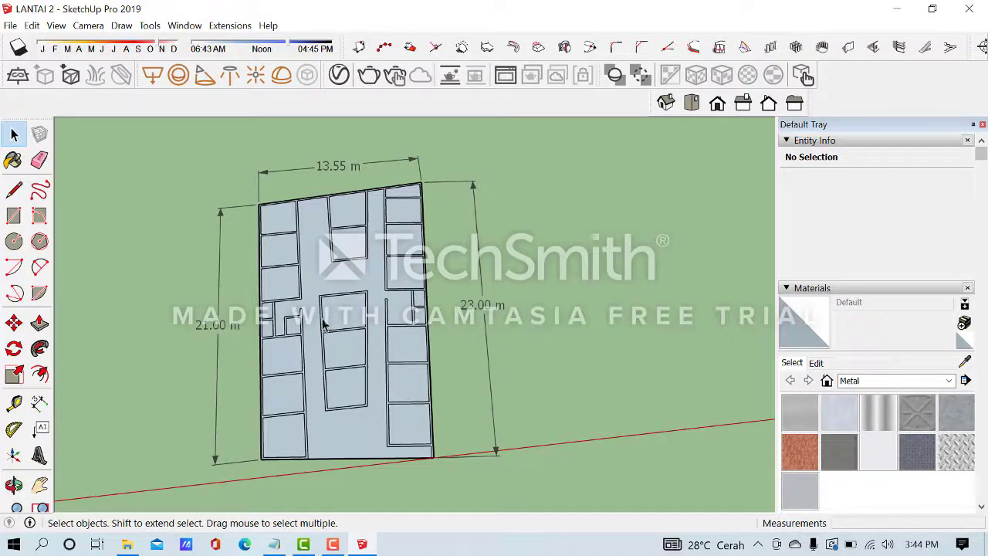
pyautogui.scroll(2, 404, 308)
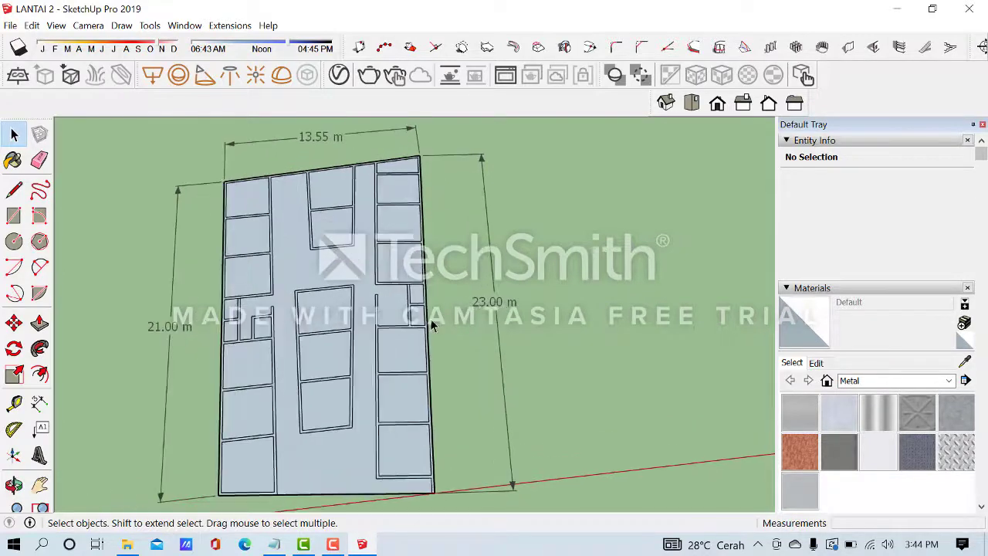
# Examine the dimensioned floor plan's overall outline and its room layout from several angles and distances
pyautogui.moveTo(408, 311)
pyautogui.mouseDown(button='middle')
pyautogui.moveTo(425, 283)
pyautogui.moveTo(413, 316)
pyautogui.mouseUp(button='middle')
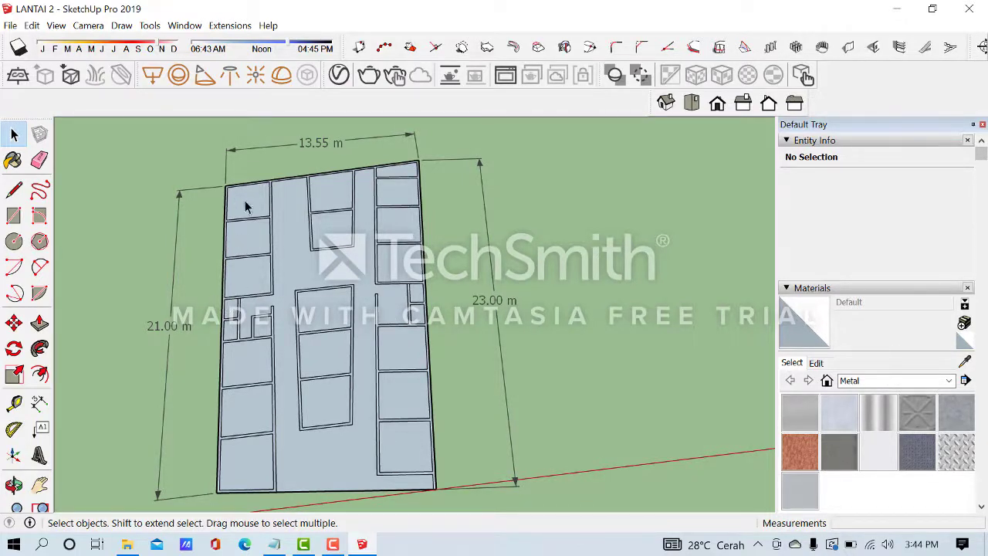
pyautogui.scroll(-1, 415, 166)
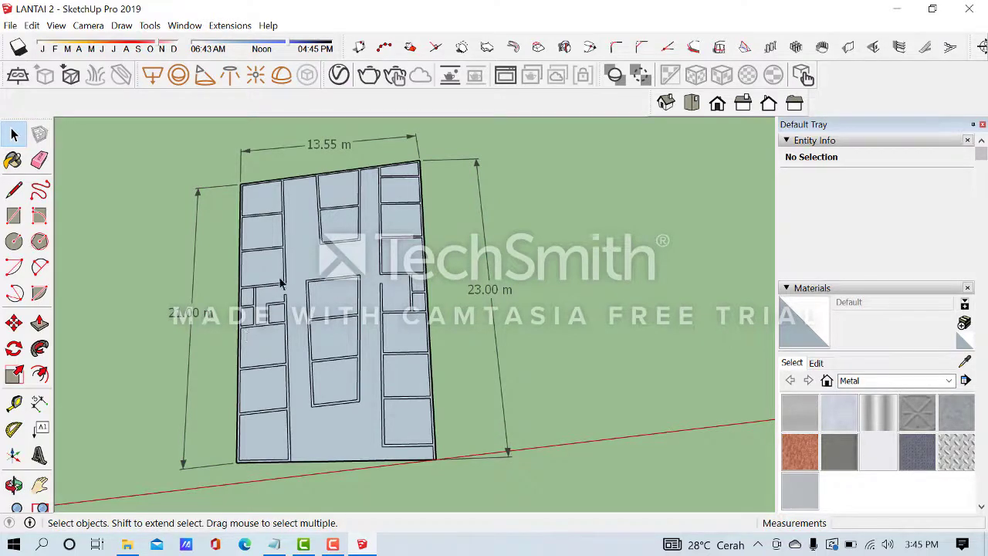
pyautogui.scroll(-1, 282, 284)
pyautogui.scroll(-1, 320, 405)
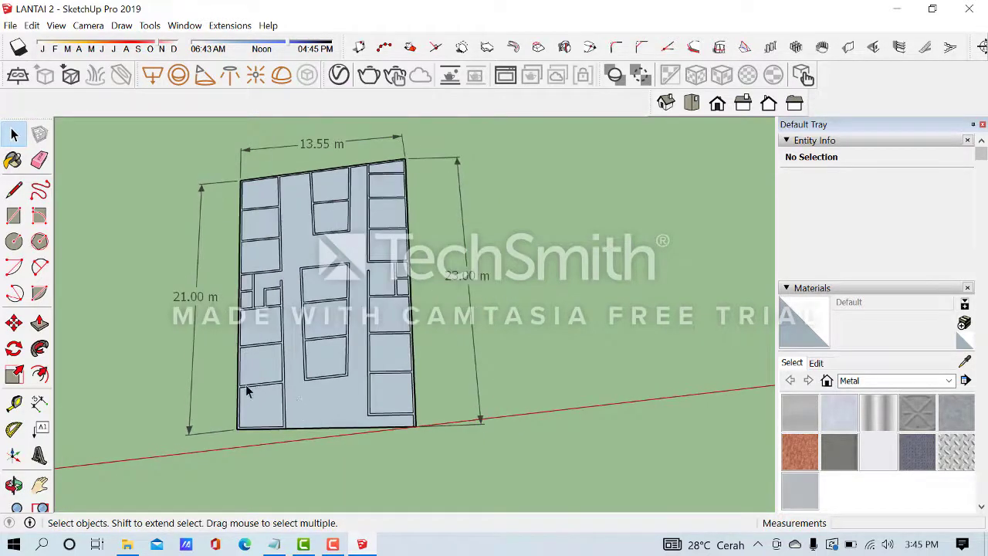
pyautogui.moveTo(299, 366); pyautogui.dragTo(349, 371, button='middle')
pyautogui.scroll(-2, 409, 217)
pyautogui.scroll(2, 409, 218)
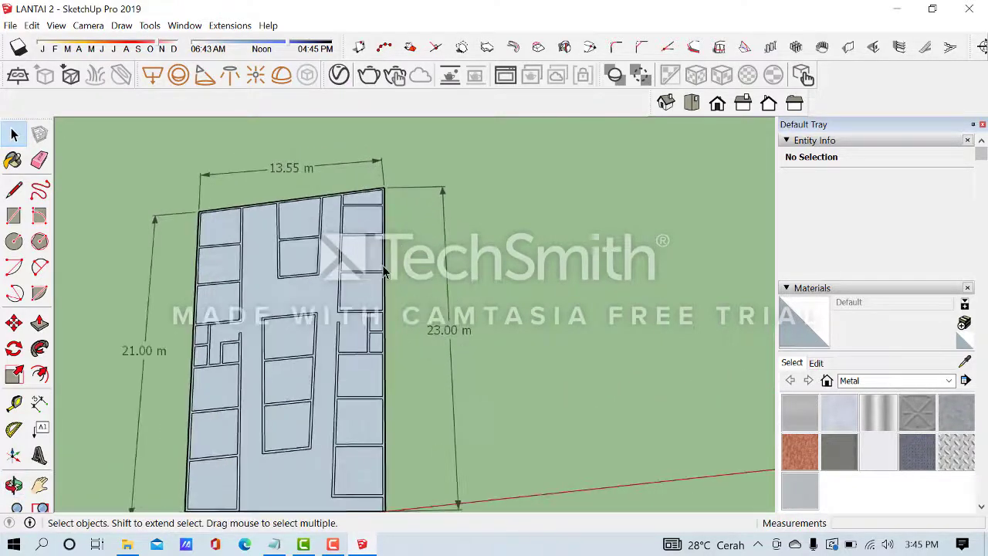
pyautogui.moveTo(409, 218); pyautogui.dragTo(379, 286, button='middle')
pyautogui.scroll(2, 397, 199)
pyautogui.scroll(-1, 396, 200)
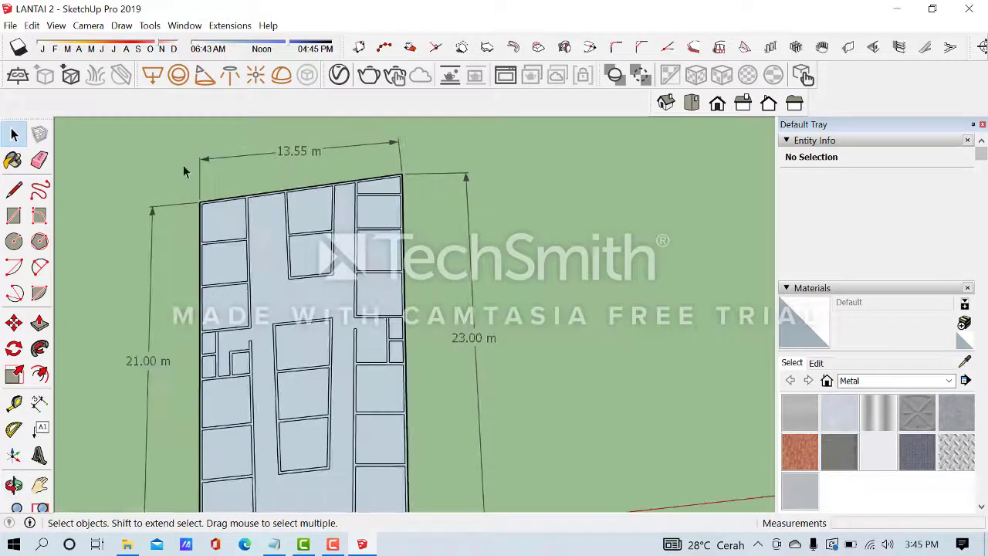
pyautogui.scroll(-1, 334, 210)
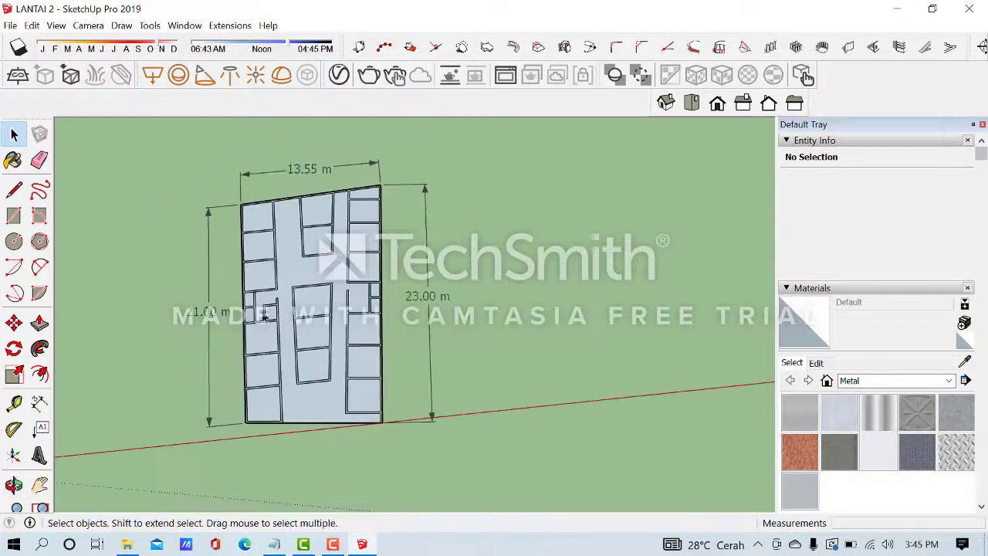
pyautogui.scroll(1, 374, 316)
pyautogui.moveTo(375, 317); pyautogui.dragTo(342, 316, button='middle')
pyautogui.scroll(1, 357, 337)
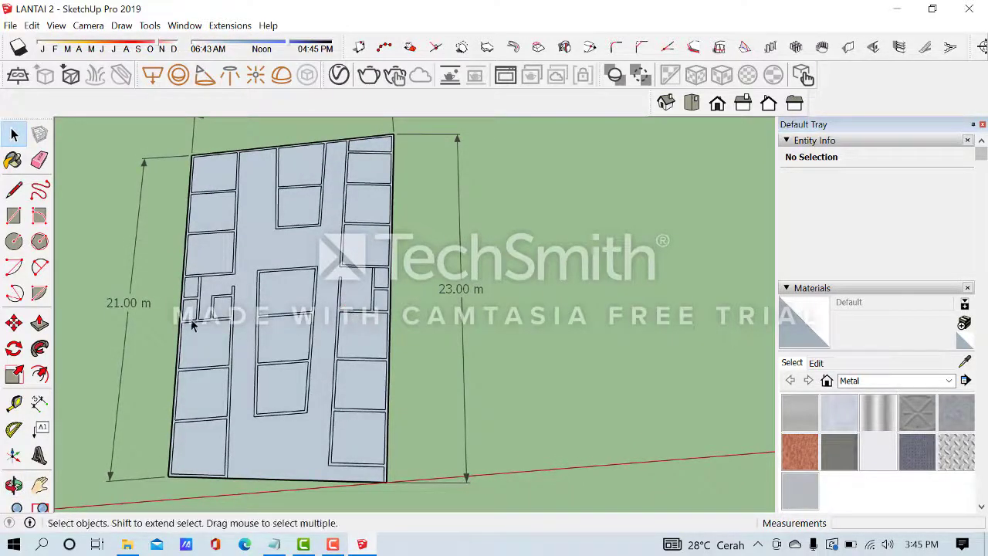
pyautogui.scroll(-2, 330, 280)
pyautogui.scroll(4, 213, 406)
pyautogui.scroll(-1, 224, 403)
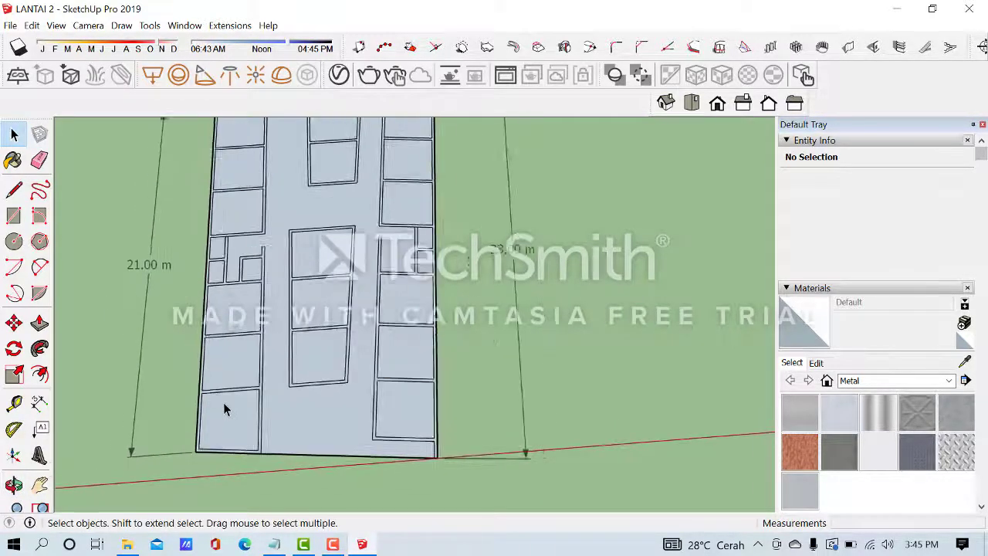
pyautogui.scroll(-2, 224, 409)
pyautogui.moveTo(230, 399); pyautogui.dragTo(254, 348, button='middle')
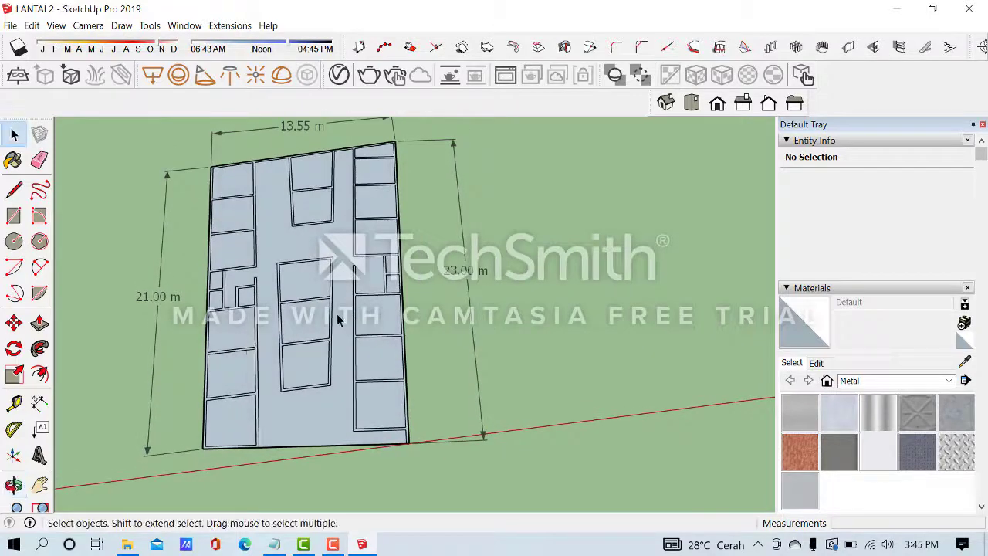
pyautogui.moveTo(337, 320); pyautogui.dragTo(355, 292, button='middle')
pyautogui.scroll(2, 416, 236)
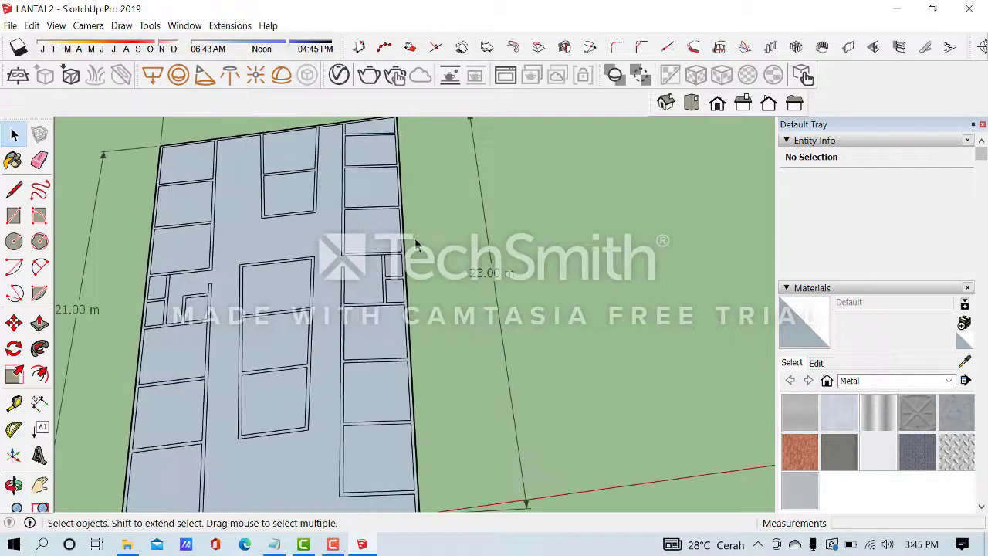
pyautogui.click(40, 323)
pyautogui.scroll(-3, 307, 303)
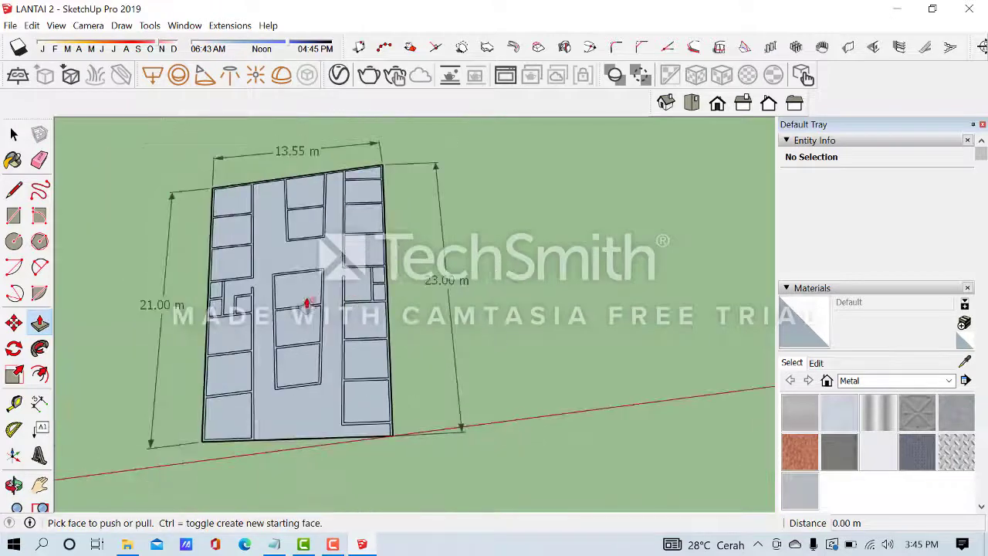
pyautogui.press('space')
pyautogui.scroll(3, 376, 346)
pyautogui.click(373, 343)
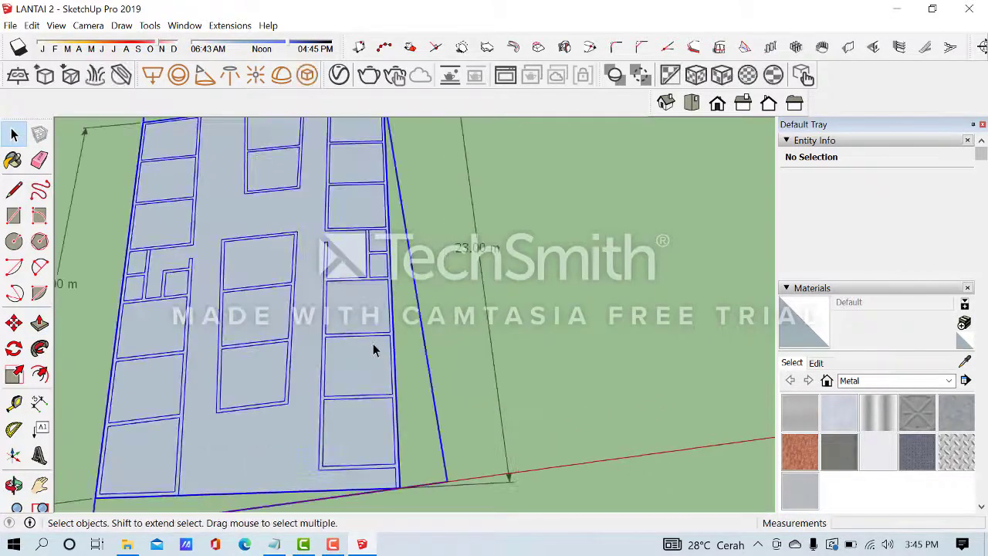
pyautogui.click(529, 334)
pyautogui.scroll(-3, 529, 333)
# Raise the left wall strip of the central block's rear room about 2.43 m with Push/Pull
pyautogui.click(40, 322)
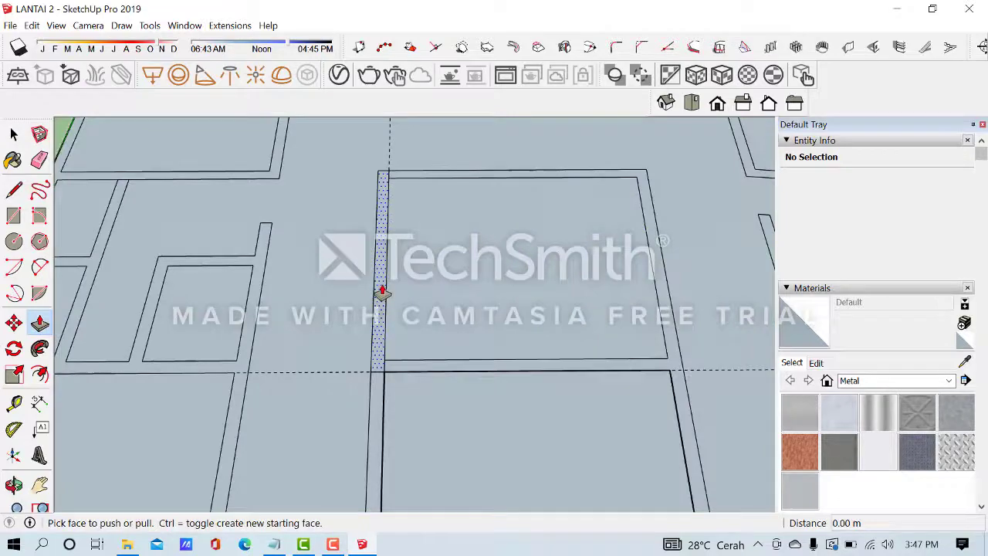
pyautogui.click(380, 291)
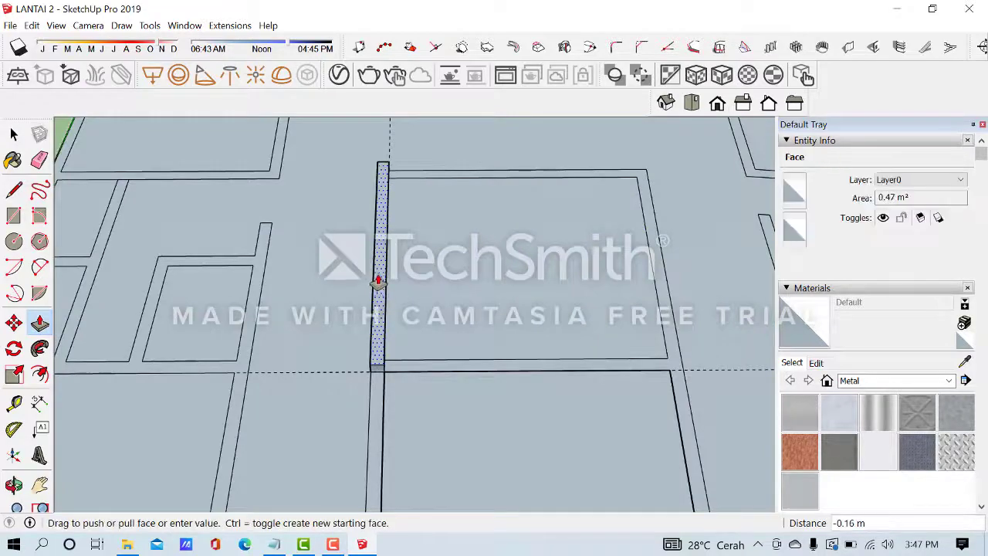
pyautogui.moveTo(368, 261); pyautogui.dragTo(249, 185, button='middle')
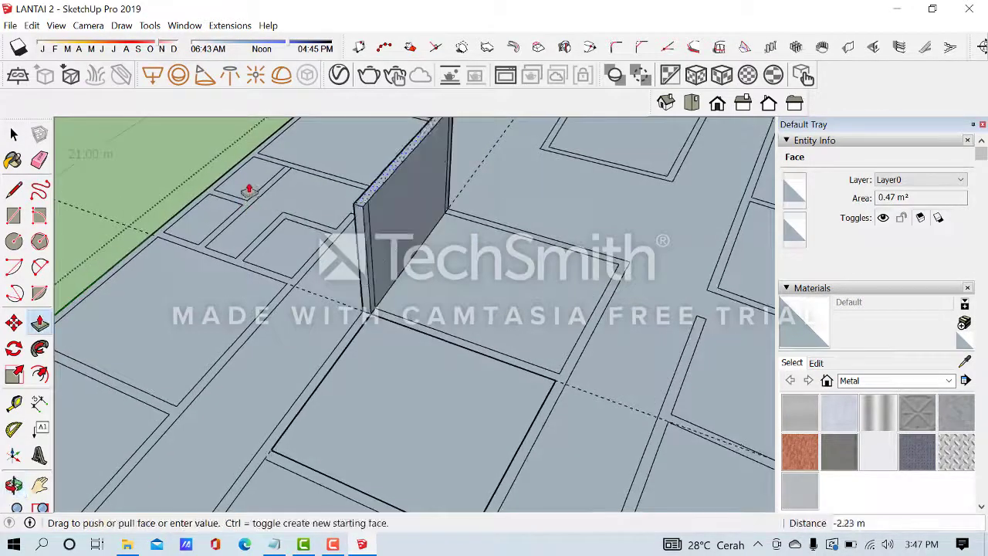
pyautogui.click(243, 183)
# Try to extend the raised wall's inner side face across the adjoining central room with Push/Pull
pyautogui.moveTo(493, 299); pyautogui.dragTo(305, 302, button='middle')
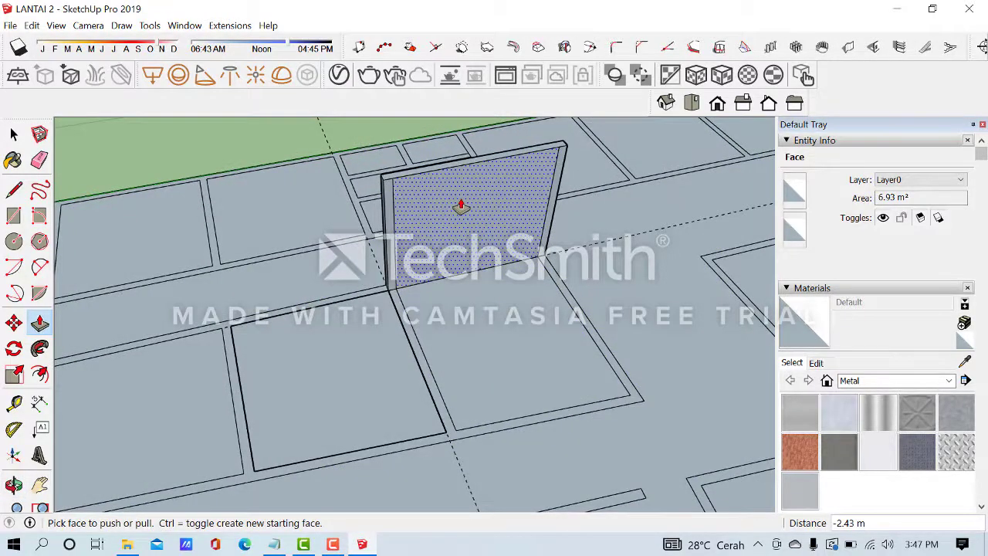
pyautogui.moveTo(460, 206); pyautogui.dragTo(463, 247, button='middle')
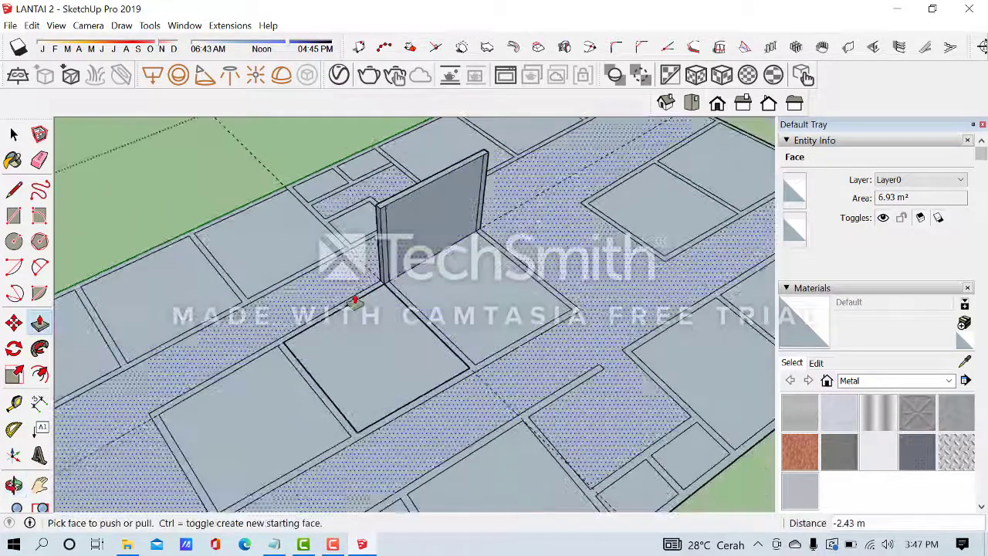
pyautogui.moveTo(354, 301); pyautogui.dragTo(551, 198, button='middle')
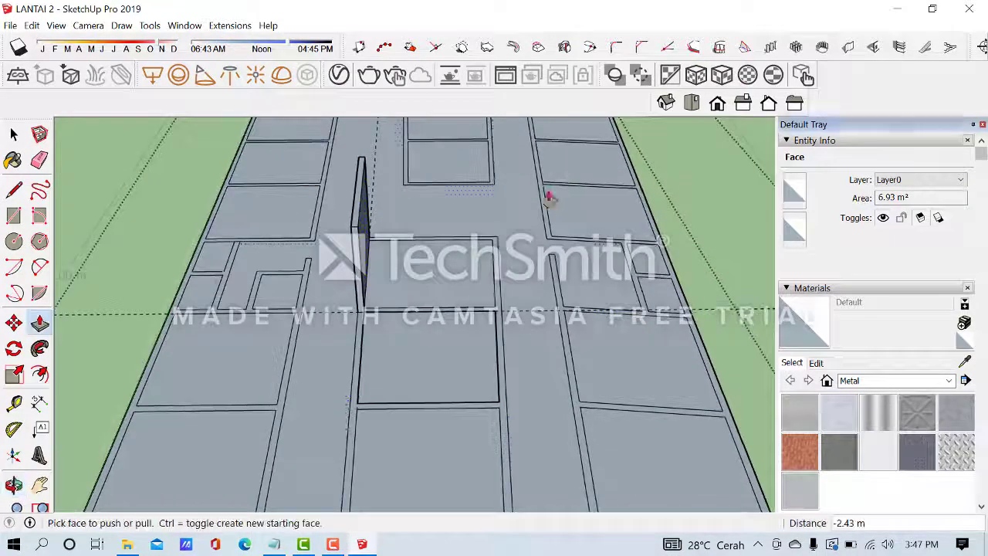
pyautogui.click(366, 222)
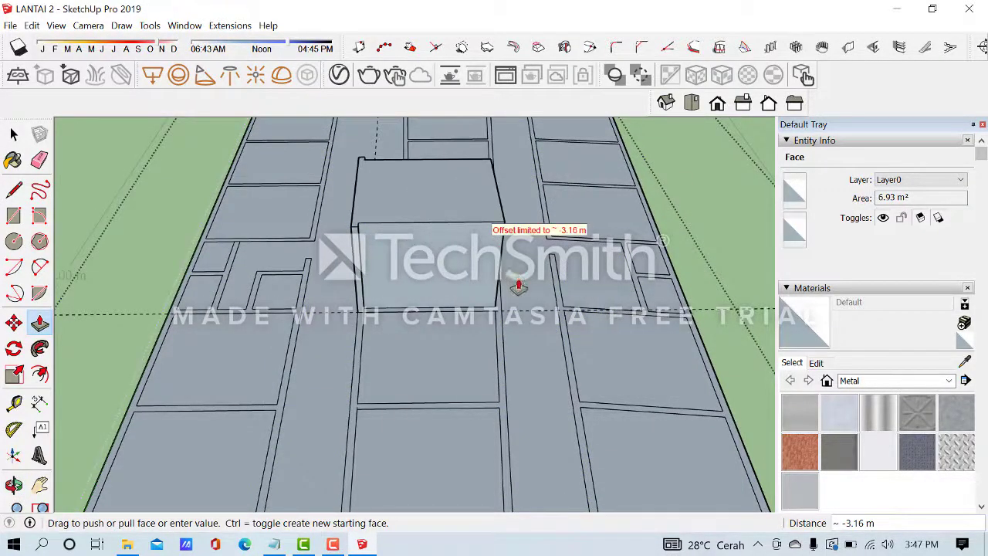
pyautogui.moveTo(441, 280); pyautogui.dragTo(530, 303, button='middle')
pyautogui.moveTo(386, 309); pyautogui.dragTo(222, 340, button='middle')
pyautogui.scroll(1, 196, 328)
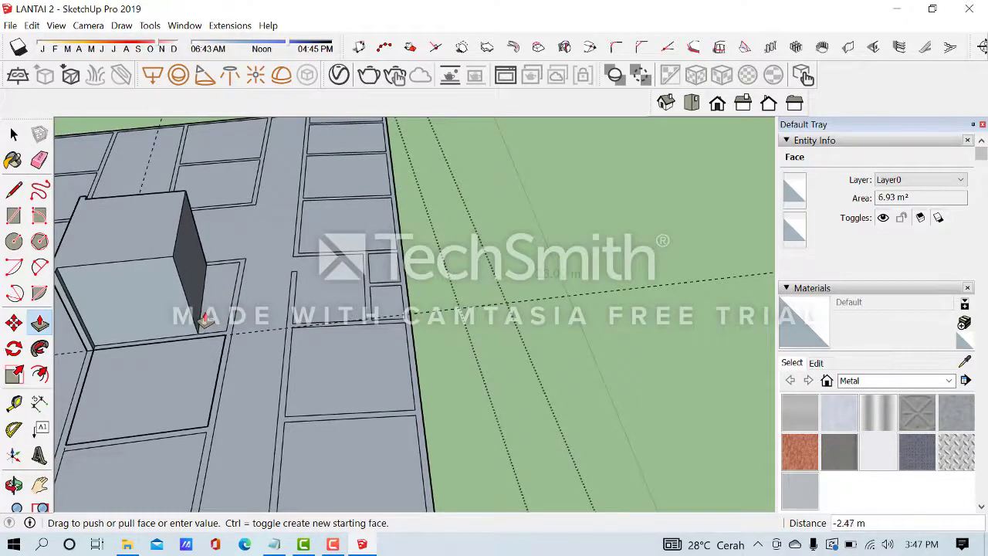
pyautogui.scroll(-3, 221, 318)
pyautogui.scroll(3, 141, 298)
pyautogui.click(100, 304)
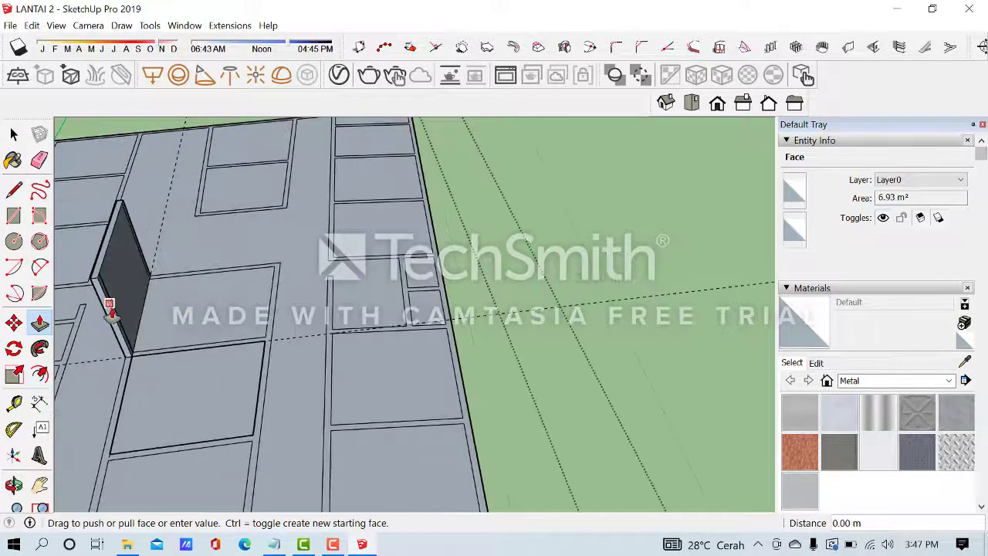
pyautogui.click(116, 315)
# Draw a short line across the central room's right wall strip, from its near inner corner along the guide to the outer edge
pyautogui.scroll(2, 242, 289)
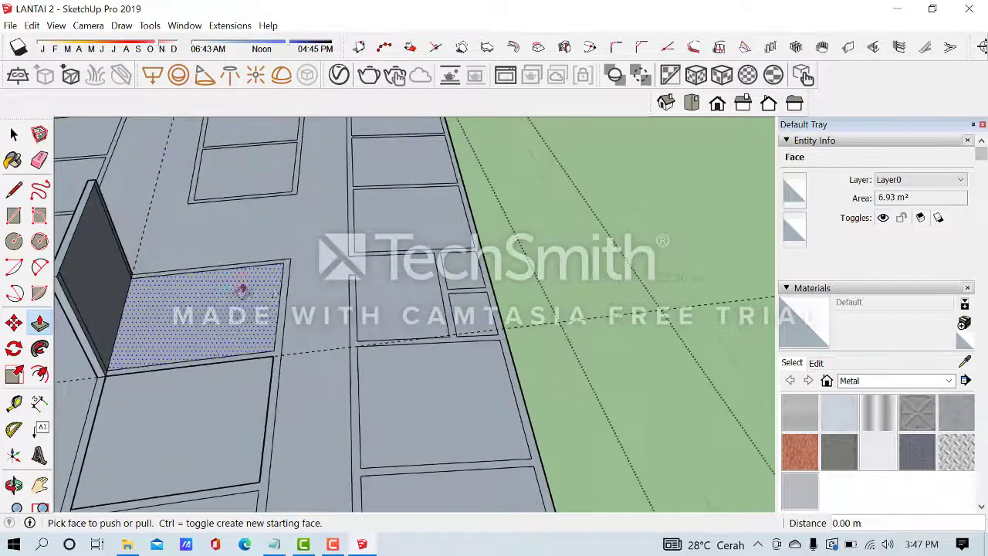
pyautogui.moveTo(242, 289); pyautogui.dragTo(264, 314, button='middle')
pyautogui.scroll(4, 286, 359)
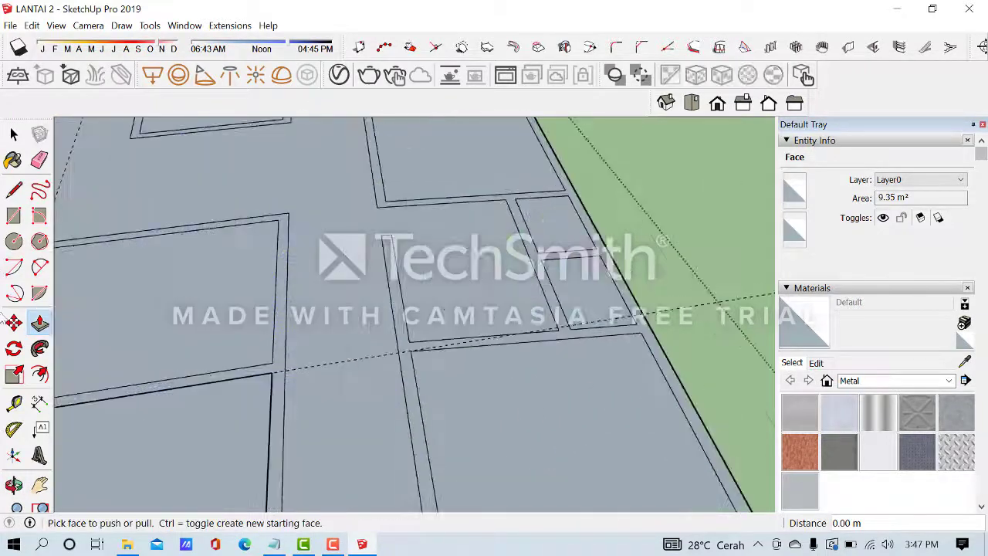
pyautogui.click(13, 189)
pyautogui.scroll(2, 214, 366)
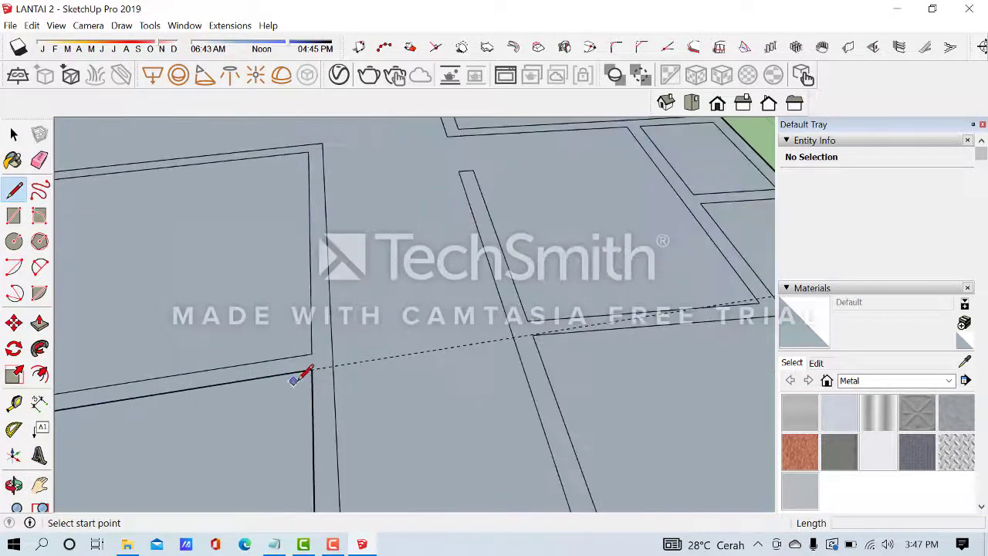
pyautogui.click(312, 369)
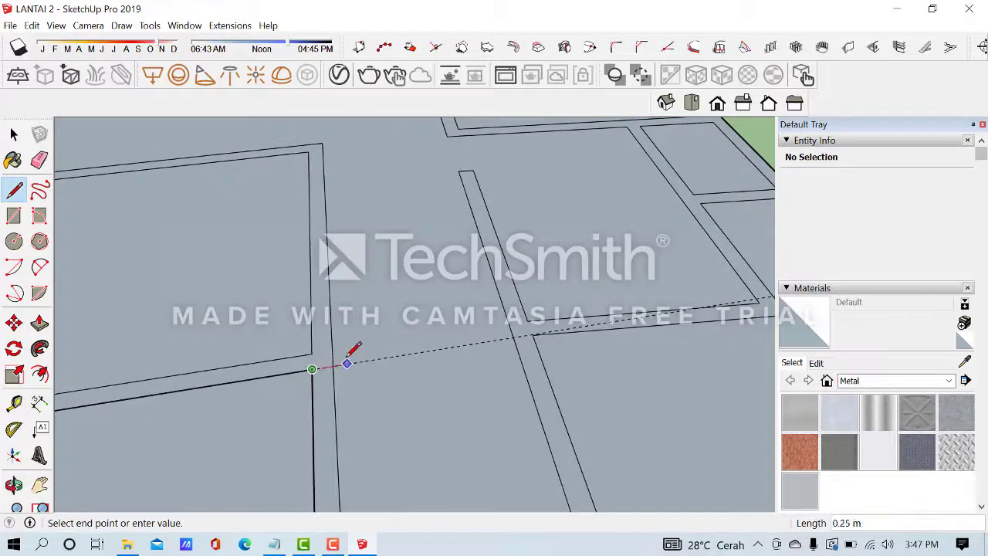
pyautogui.click(333, 367)
# Add a Tape Measure guide along the inner edge of the central room's right wall, extending past its far corner
pyautogui.scroll(-2, 349, 220)
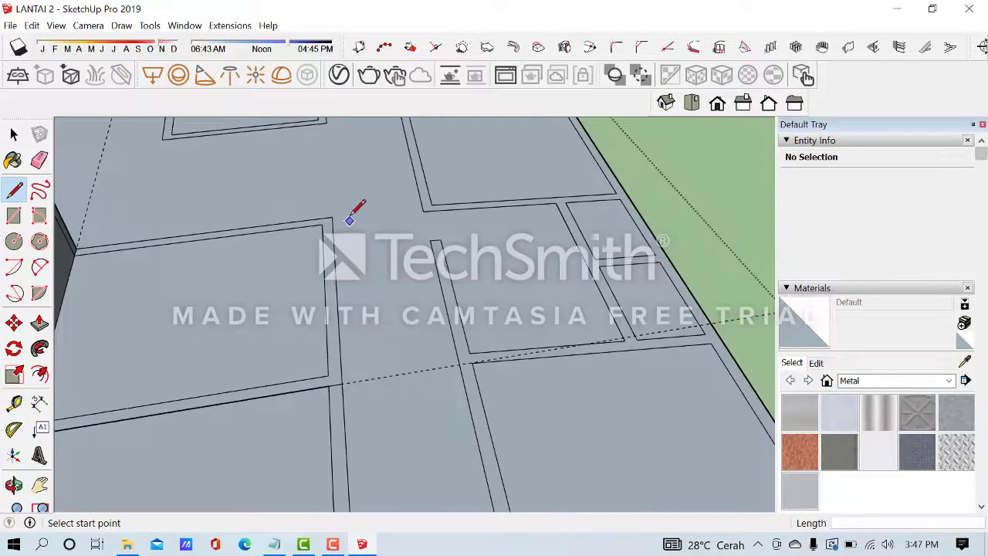
pyautogui.scroll(2, 319, 223)
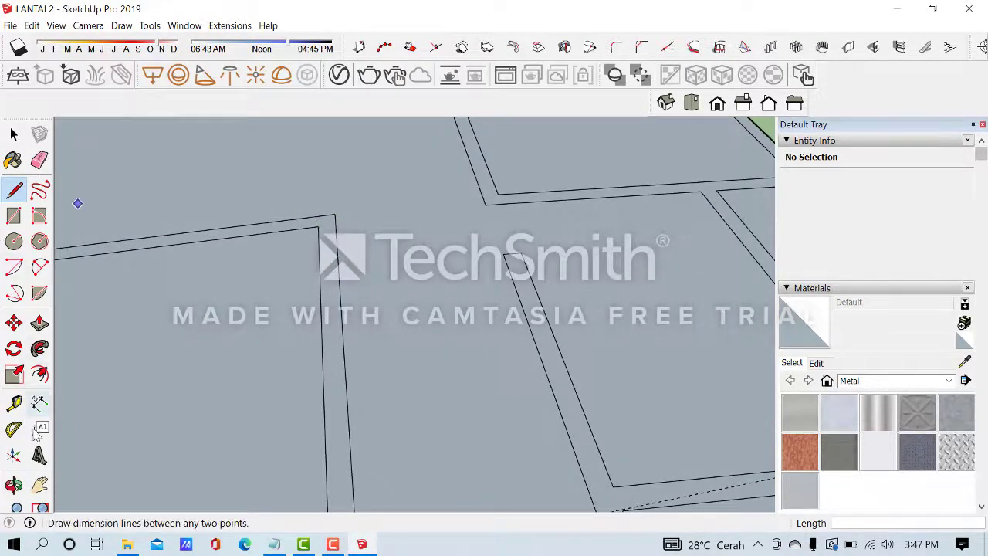
pyautogui.click(14, 402)
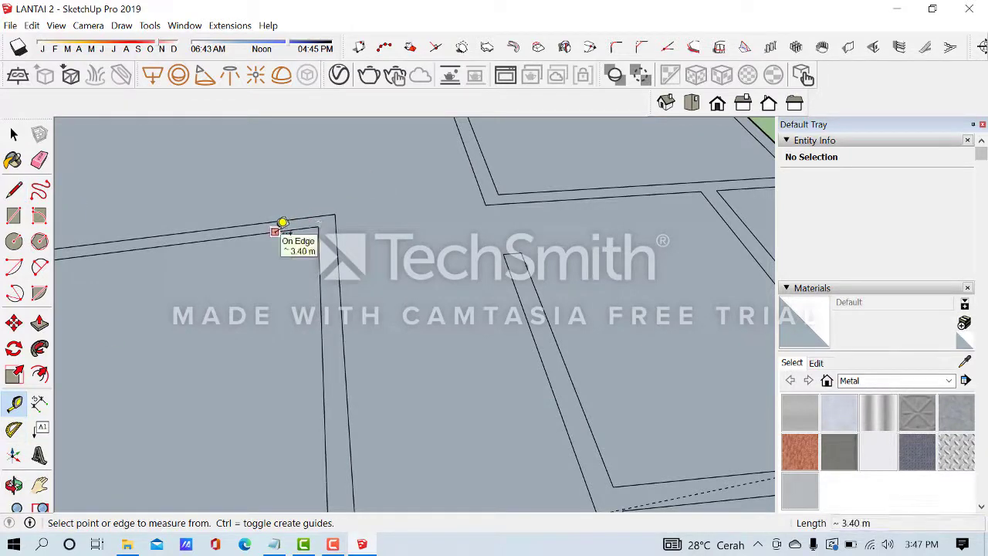
pyautogui.click(323, 267)
pyautogui.click(88, 263)
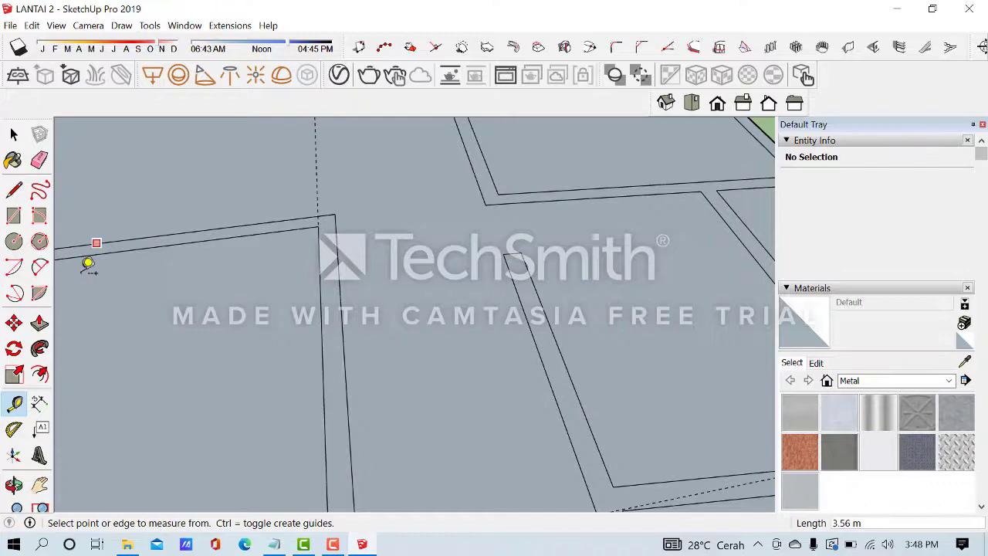
# Close the right wall strip's corners with 0.15 m lines across the adjoining far and near wall strips
pyautogui.click(14, 190)
pyautogui.click(318, 225)
pyautogui.click(318, 216)
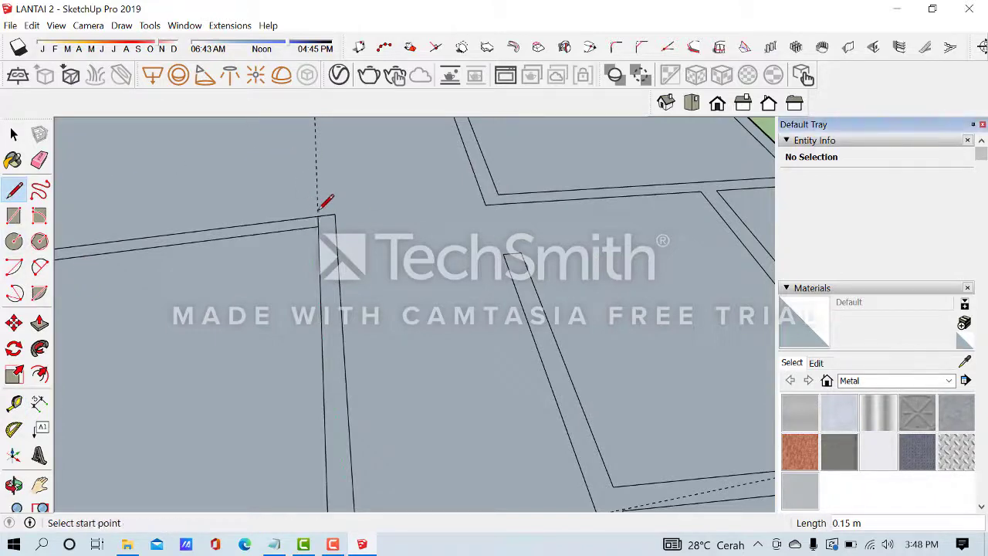
pyautogui.scroll(-5, 365, 165)
pyautogui.scroll(5, 362, 271)
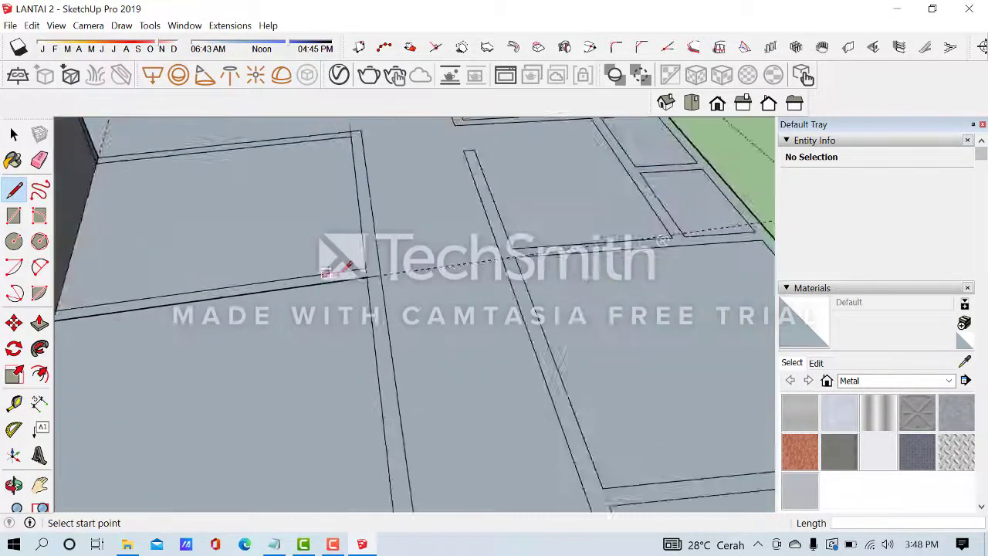
pyautogui.click(385, 260)
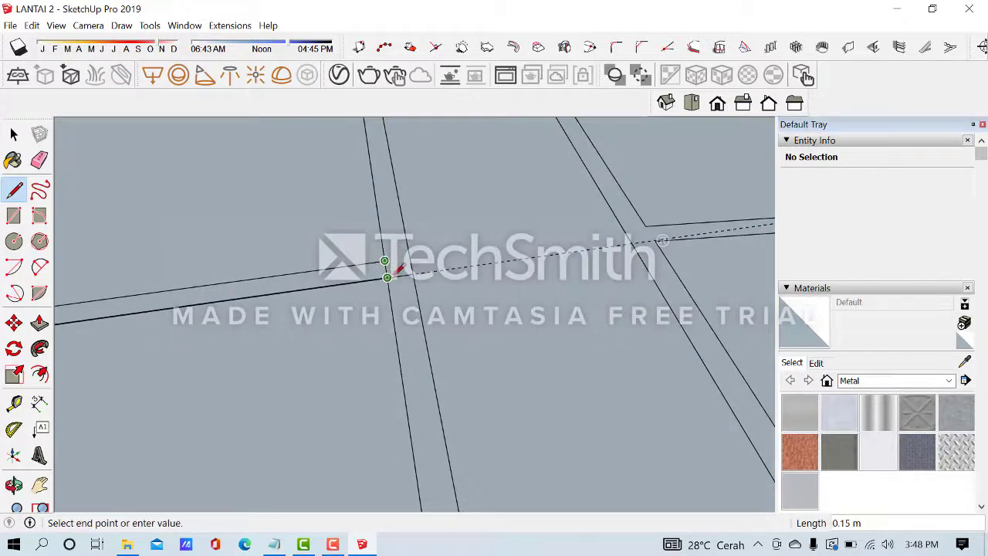
pyautogui.click(389, 278)
pyautogui.scroll(-2, 392, 268)
# Raise the closed right wall strip of the central room about 1.78 m with Push/Pull
pyautogui.click(40, 324)
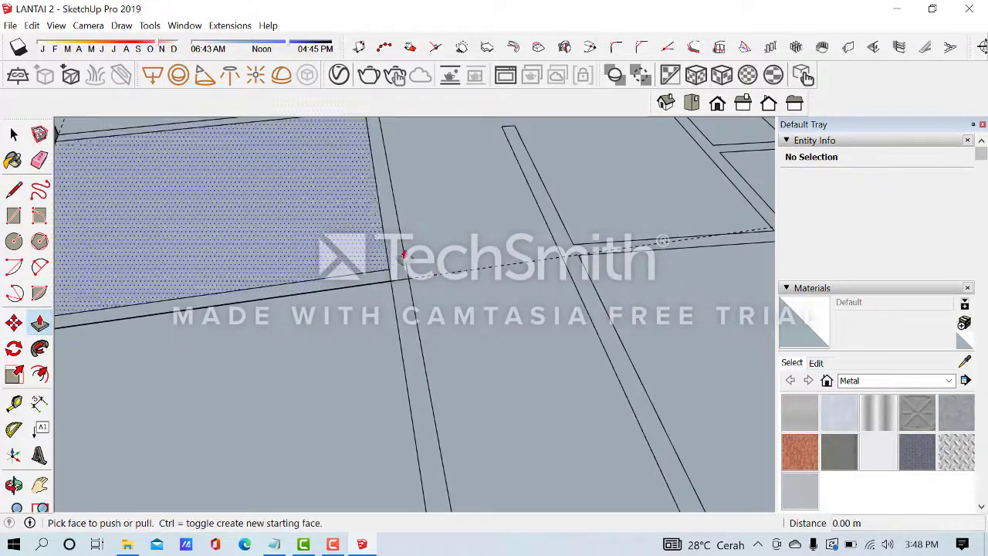
pyautogui.click(391, 230)
pyautogui.scroll(-3, 394, 232)
pyautogui.moveTo(392, 230); pyautogui.dragTo(419, 183, button='middle')
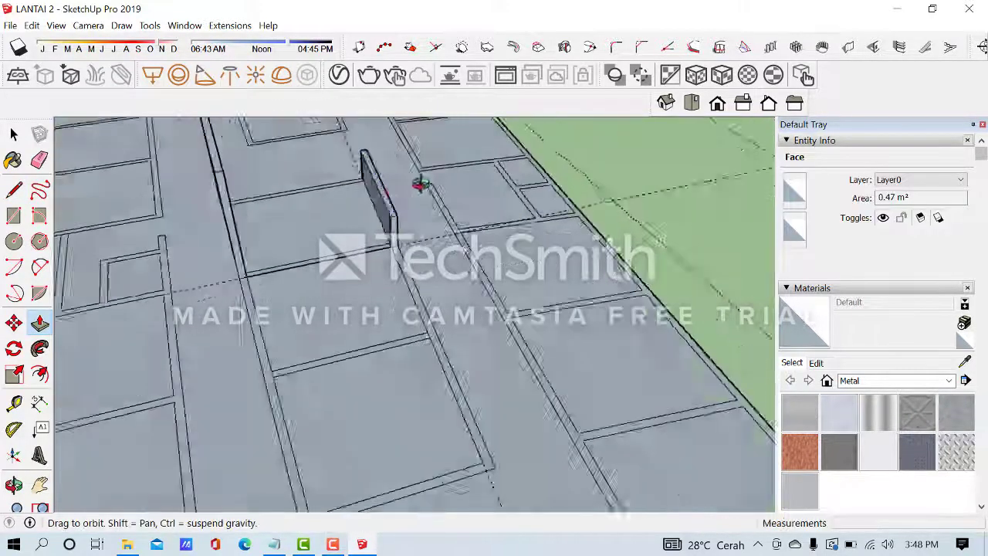
pyautogui.scroll(-2, 460, 170)
pyautogui.click(379, 171)
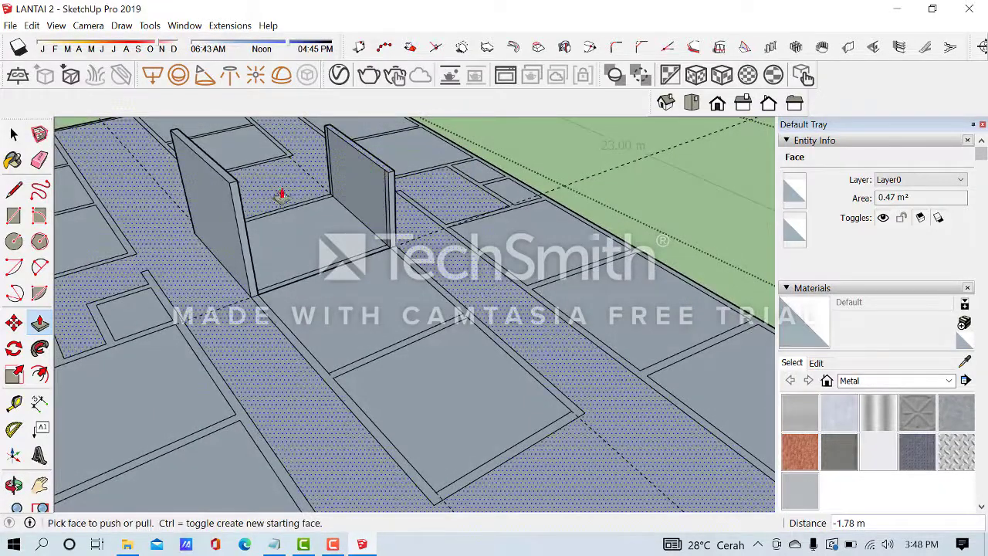
# Try to push the inner face of the central room's raised right wall through the 0.15 m wall thickness
pyautogui.moveTo(281, 193)
pyautogui.mouseDown(button='middle')
pyautogui.moveTo(390, 170)
pyautogui.moveTo(267, 183)
pyautogui.mouseUp(button='middle')
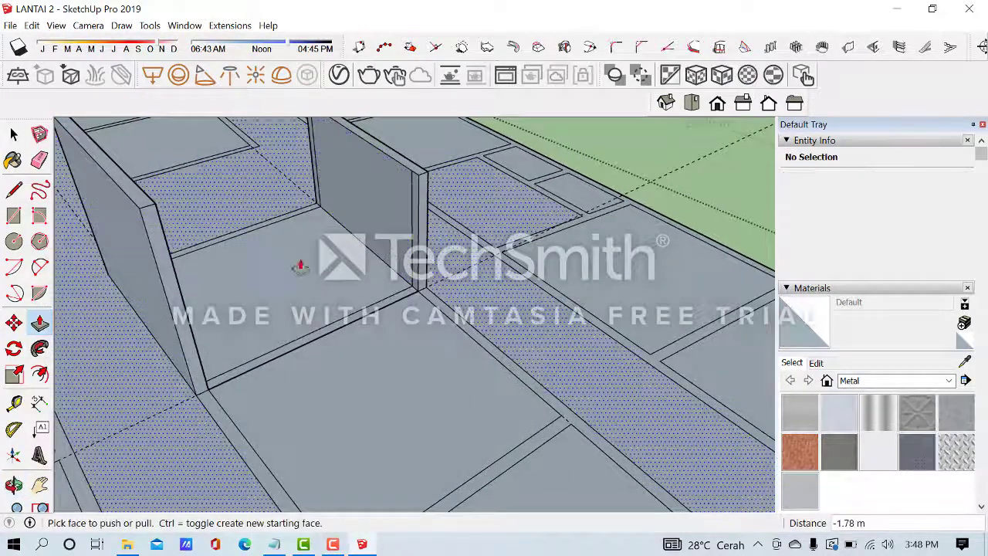
pyautogui.click(379, 211)
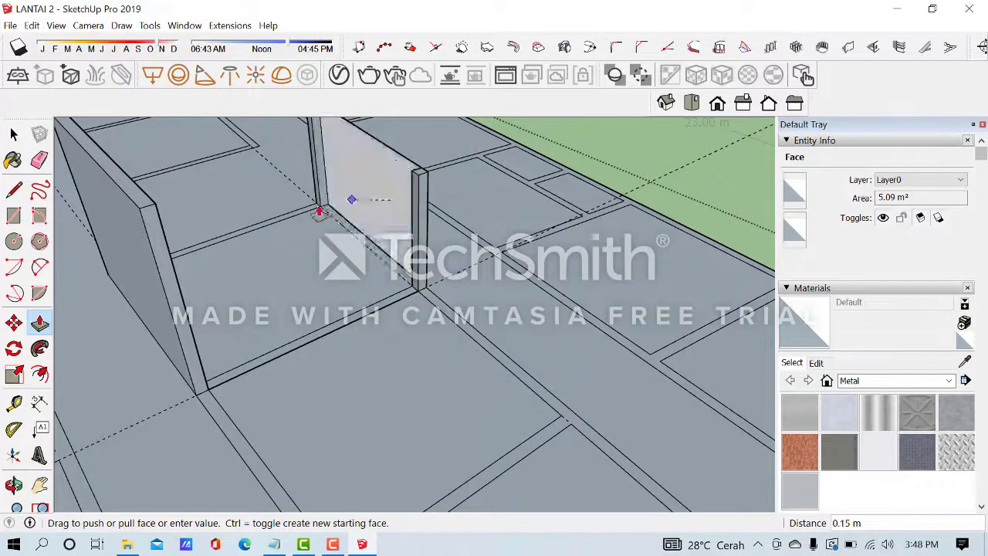
pyautogui.moveTo(265, 224); pyautogui.dragTo(360, 290, button='middle')
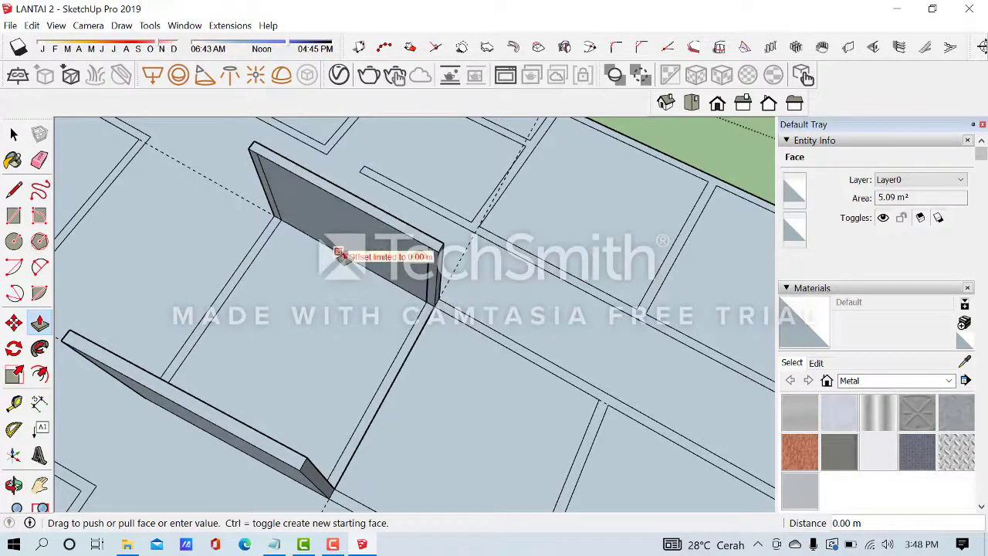
pyautogui.scroll(3, 326, 397)
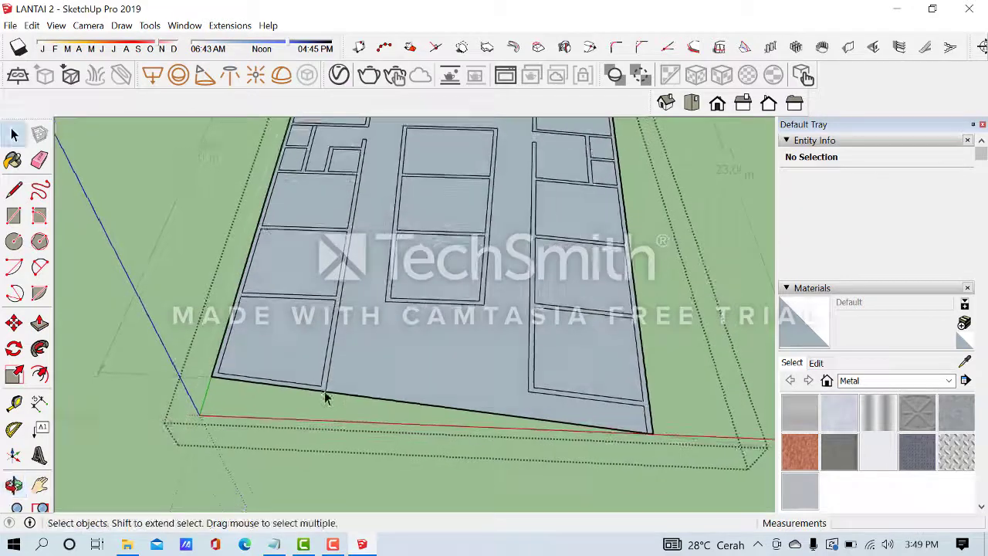
# Raise the connected wall strips of the left, right and far rooms 3.2 m with Push/Pull
pyautogui.scroll(2, 326, 397)
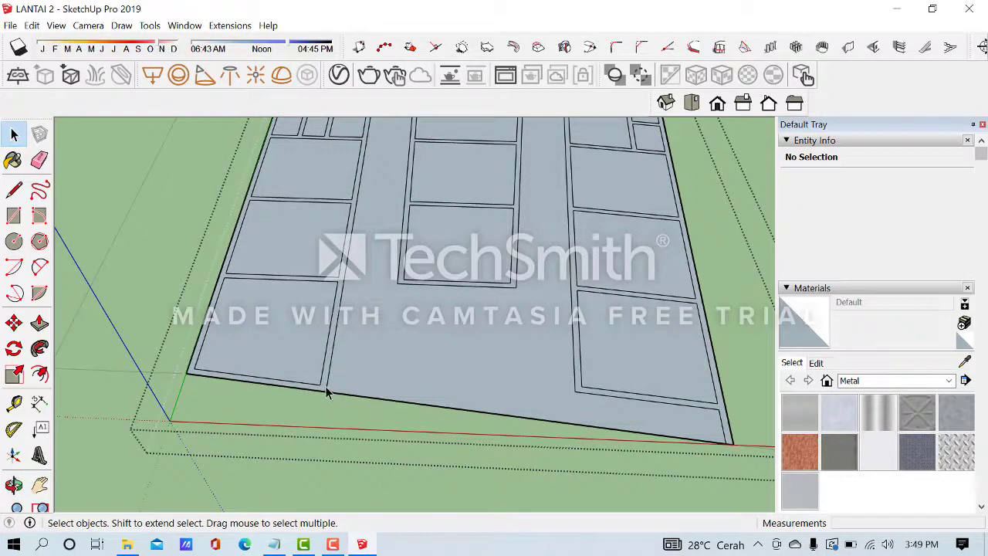
pyautogui.moveTo(330, 317); pyautogui.dragTo(327, 289, button='middle')
pyautogui.scroll(-3, 329, 303)
pyautogui.moveTo(342, 324)
pyautogui.mouseDown(button='middle')
pyautogui.moveTo(375, 248)
pyautogui.moveTo(417, 260)
pyautogui.moveTo(404, 260)
pyautogui.moveTo(437, 282)
pyautogui.mouseUp(button='middle')
pyautogui.moveTo(571, 267); pyautogui.dragTo(554, 235, button='middle')
pyautogui.scroll(2, 554, 239)
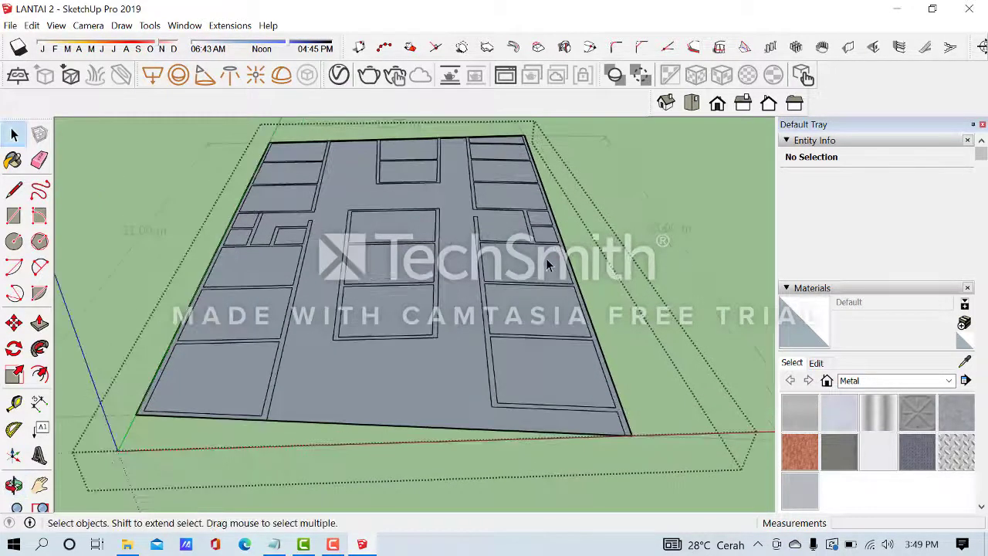
pyautogui.scroll(-2, 546, 265)
pyautogui.click(40, 323)
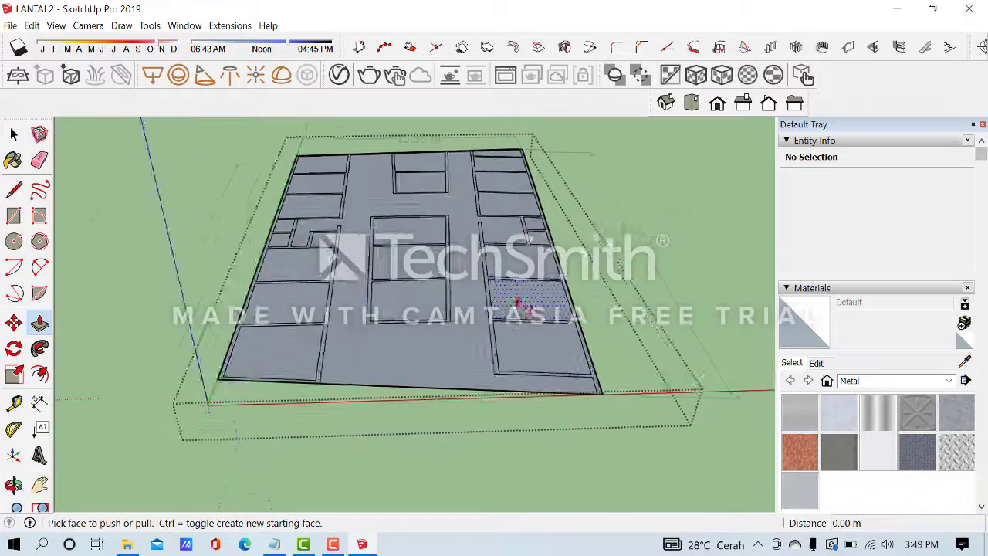
pyautogui.scroll(3, 502, 321)
pyautogui.click(484, 340)
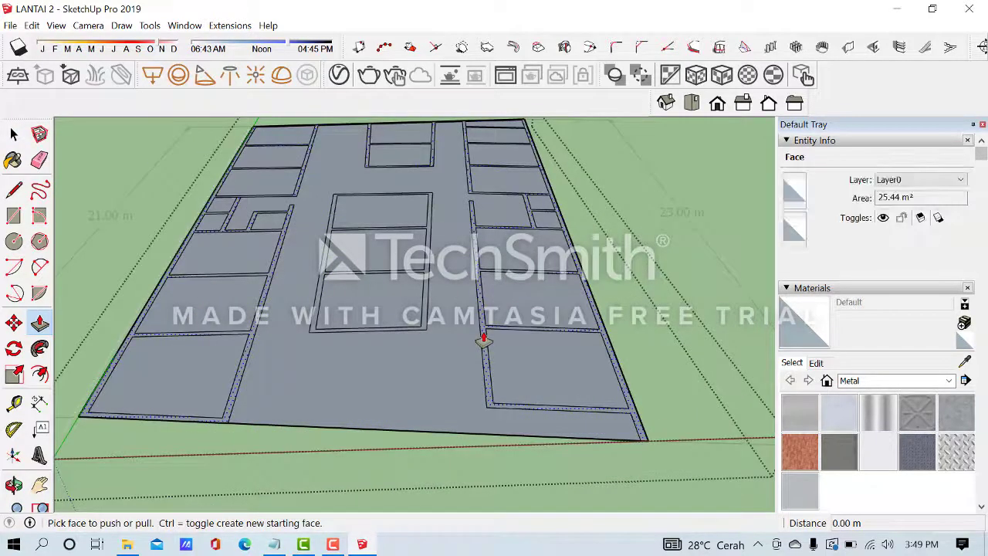
pyautogui.scroll(-2, 482, 323)
pyautogui.moveTo(470, 300); pyautogui.dragTo(537, 240, button='middle')
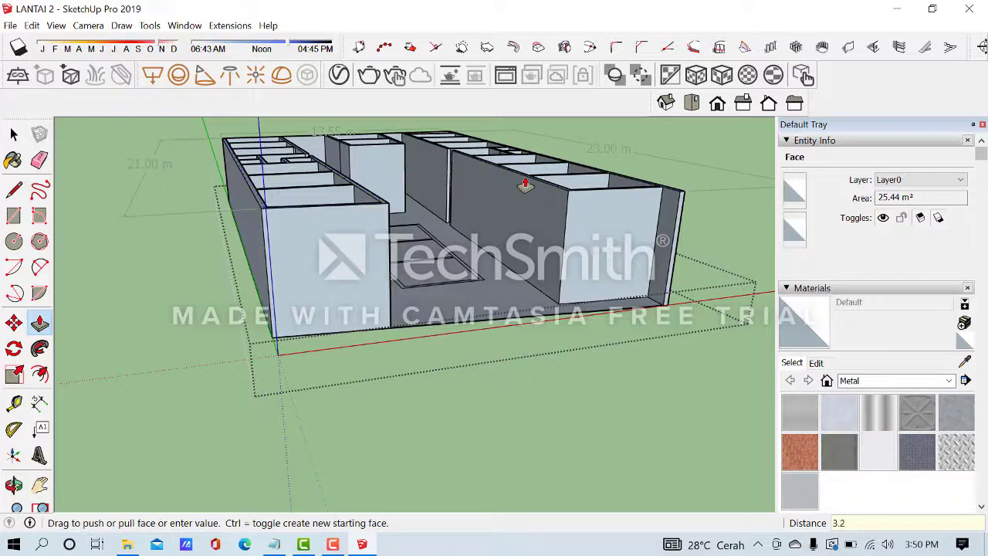
pyautogui.press('Return')
# Erase all outlines of the three flat rooms in the middle of the floor between the raised wall blocks
pyautogui.moveTo(525, 183); pyautogui.dragTo(298, 335, button='middle')
pyautogui.scroll(-3, 371, 345)
pyautogui.scroll(3, 481, 283)
pyautogui.scroll(3, 307, 348)
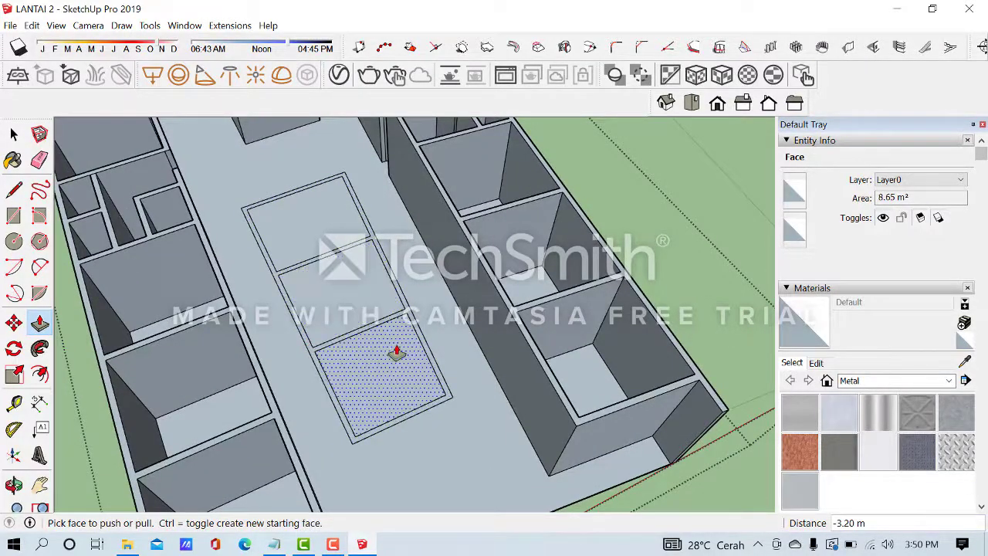
pyautogui.moveTo(396, 353); pyautogui.dragTo(370, 301, button='middle')
pyautogui.scroll(-5, 386, 324)
pyautogui.moveTo(425, 335)
pyautogui.mouseDown(button='middle')
pyautogui.moveTo(424, 379)
pyautogui.moveTo(417, 348)
pyautogui.mouseUp(button='middle')
pyautogui.scroll(-3, 389, 327)
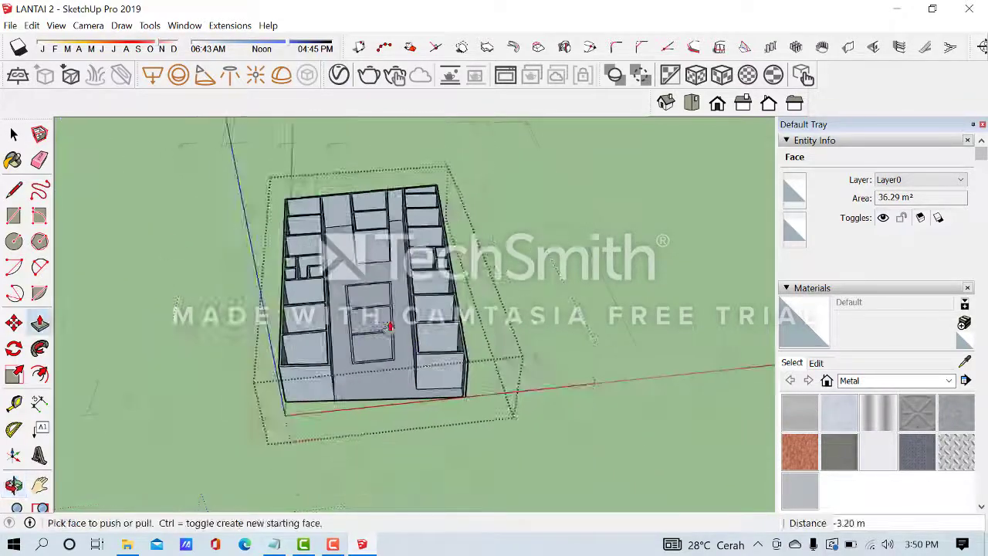
pyautogui.click(39, 160)
pyautogui.scroll(2, 361, 350)
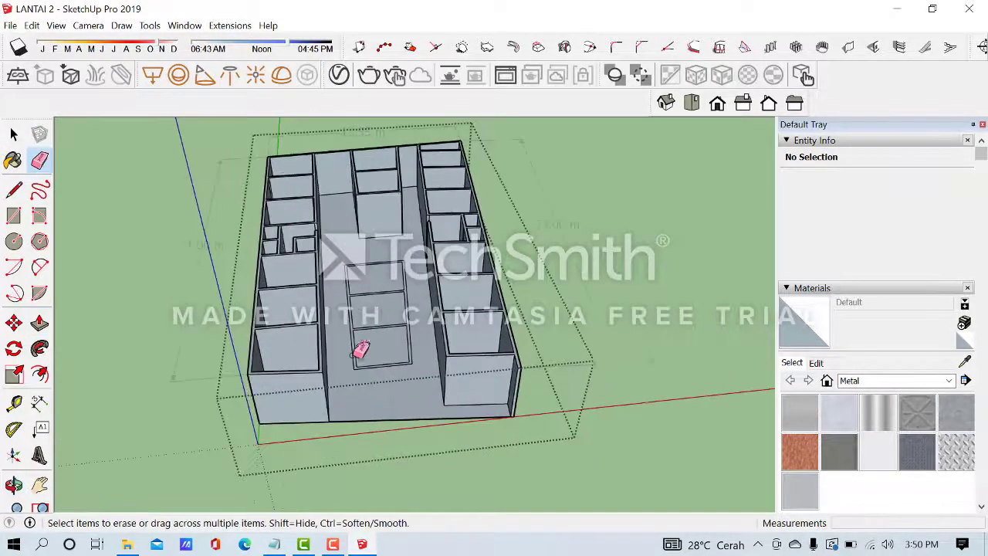
pyautogui.scroll(1, 362, 350)
pyautogui.scroll(2, 358, 370)
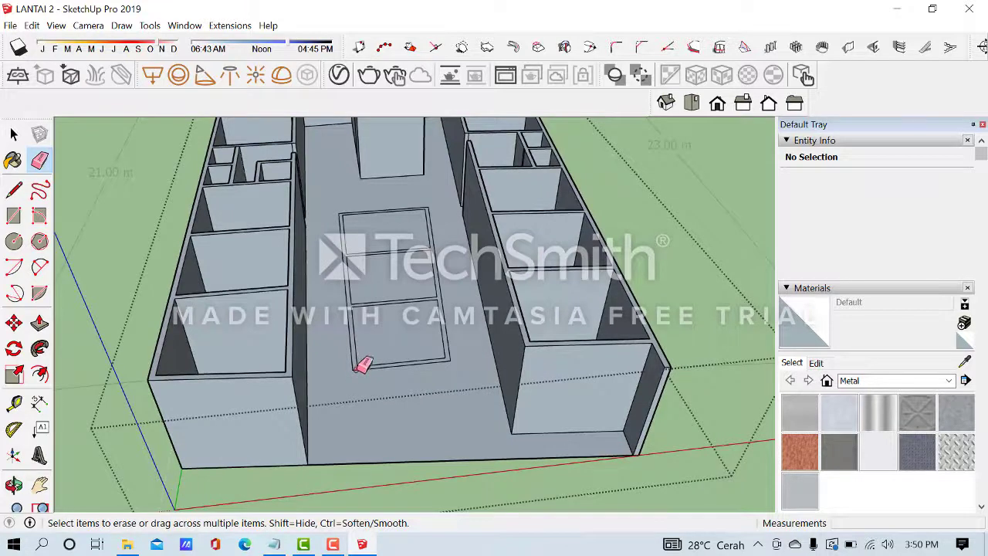
pyautogui.moveTo(356, 368); pyautogui.dragTo(414, 374)
pyautogui.moveTo(355, 297)
pyautogui.mouseDown()
pyautogui.moveTo(447, 301)
pyautogui.moveTo(447, 340)
pyautogui.mouseUp()
pyautogui.moveTo(418, 253); pyautogui.dragTo(433, 233)
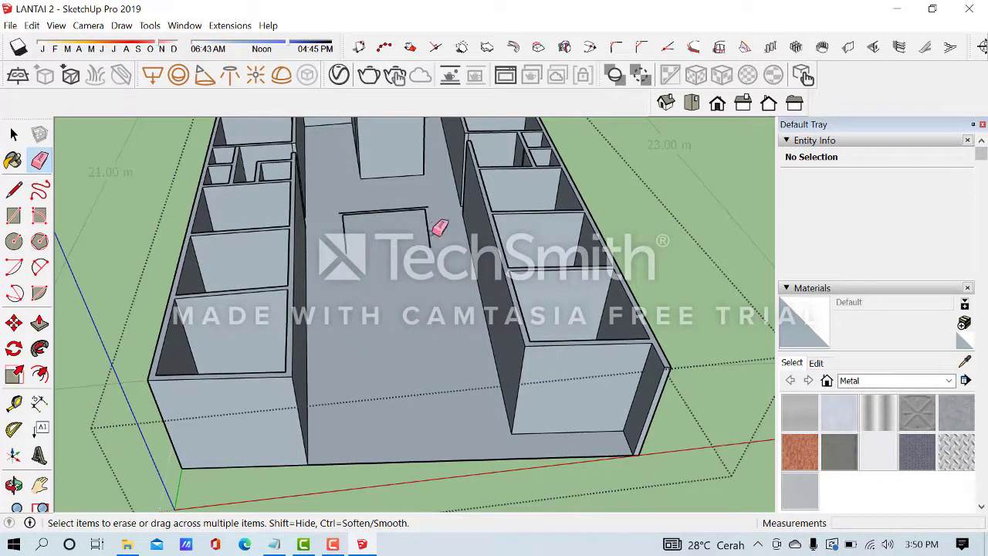
pyautogui.moveTo(384, 201)
pyautogui.mouseDown()
pyautogui.moveTo(435, 216)
pyautogui.moveTo(438, 231)
pyautogui.moveTo(388, 236)
pyautogui.mouseUp()
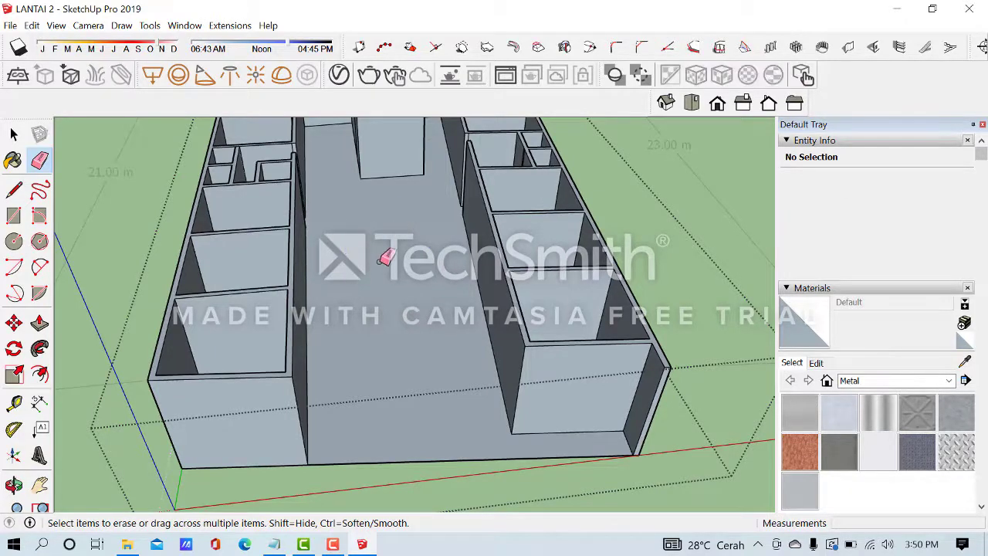
# Examine the raised walls, room blocks and open central hall from all sides
pyautogui.scroll(-5, 386, 257)
pyautogui.moveTo(472, 245)
pyautogui.mouseDown(button='middle')
pyautogui.moveTo(551, 273)
pyautogui.moveTo(535, 324)
pyautogui.moveTo(586, 235)
pyautogui.moveTo(585, 215)
pyautogui.moveTo(571, 223)
pyautogui.moveTo(569, 267)
pyautogui.mouseUp(button='middle')
pyautogui.scroll(2, 582, 216)
pyautogui.scroll(-2, 569, 269)
pyautogui.click(13, 133)
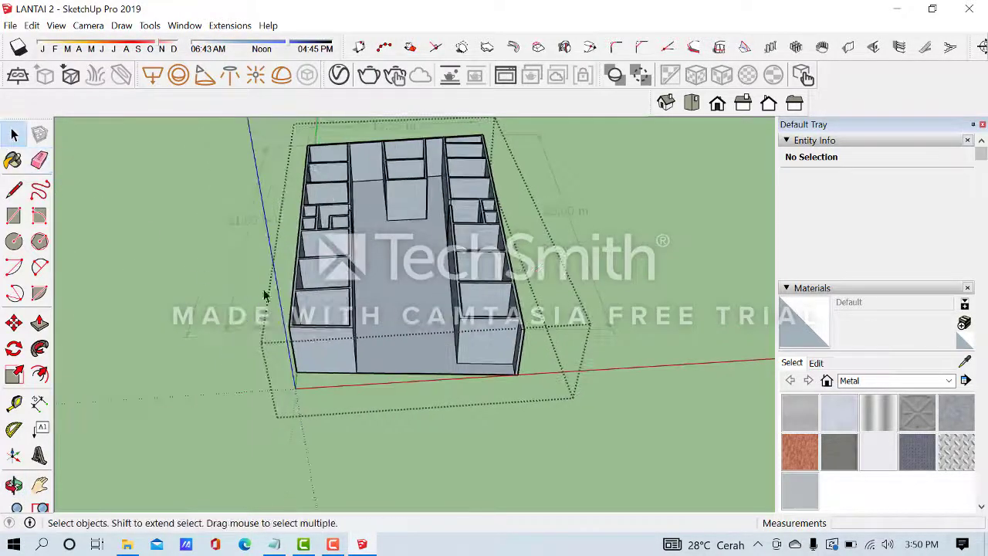
pyautogui.scroll(2, 267, 296)
pyautogui.moveTo(267, 295); pyautogui.dragTo(294, 215, button='middle')
pyautogui.scroll(-5, 251, 272)
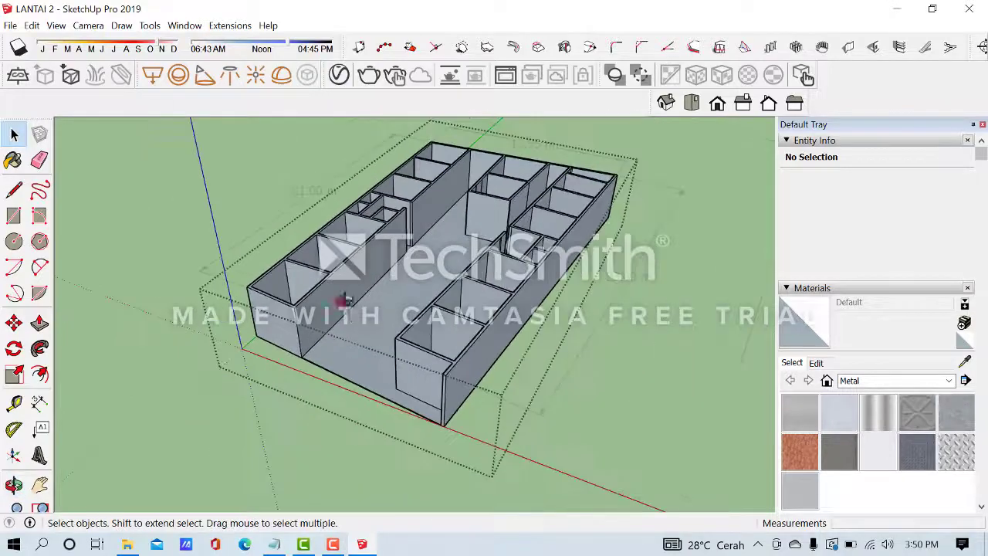
pyautogui.moveTo(251, 272)
pyautogui.mouseDown(button='middle')
pyautogui.moveTo(403, 308)
pyautogui.moveTo(261, 353)
pyautogui.mouseUp(button='middle')
pyautogui.scroll(6, 260, 353)
pyautogui.moveTo(284, 301); pyautogui.dragTo(393, 255, button='middle')
pyautogui.scroll(-4, 269, 291)
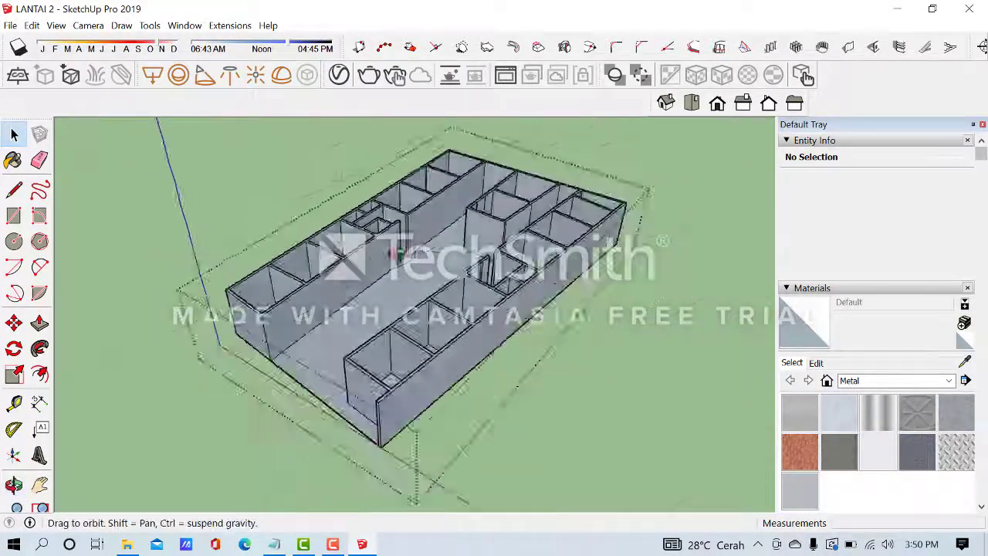
pyautogui.scroll(3, 465, 241)
pyautogui.moveTo(430, 282)
pyautogui.mouseDown(button='middle')
pyautogui.moveTo(598, 264)
pyautogui.moveTo(640, 229)
pyautogui.moveTo(734, 247)
pyautogui.moveTo(438, 290)
pyautogui.moveTo(455, 259)
pyautogui.mouseUp(button='middle')
pyautogui.scroll(-3, 438, 289)
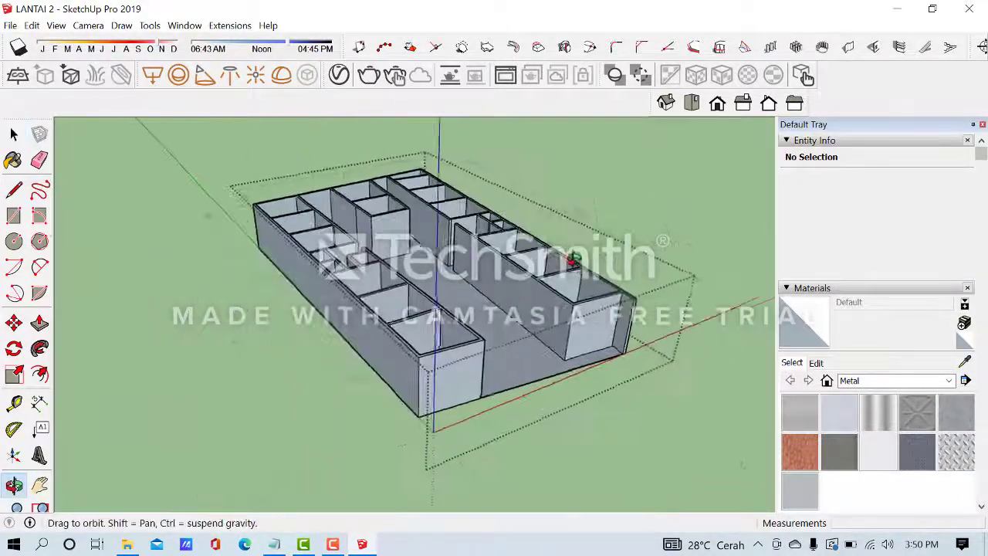
pyautogui.moveTo(562, 280); pyautogui.dragTo(580, 259, button='middle')
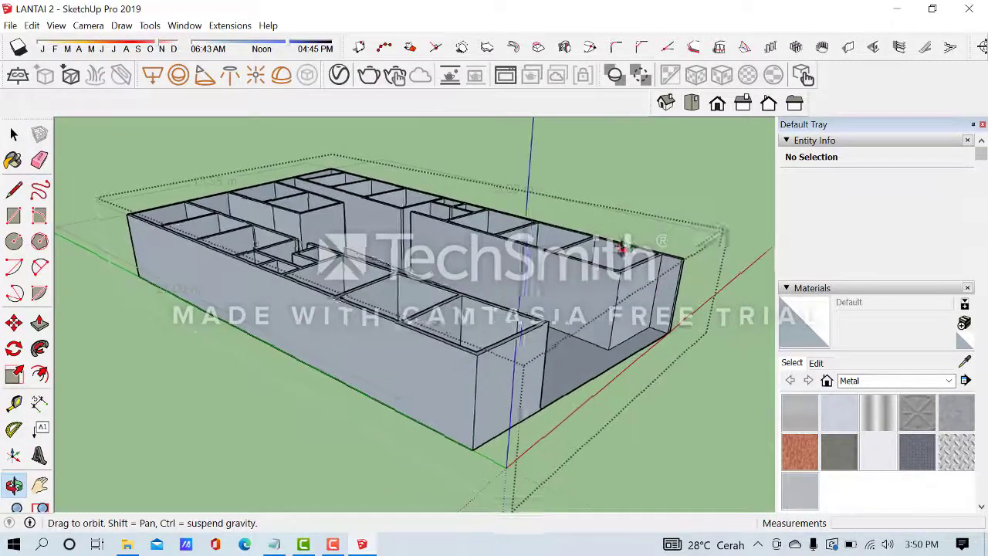
pyautogui.moveTo(604, 249); pyautogui.dragTo(600, 249, button='middle')
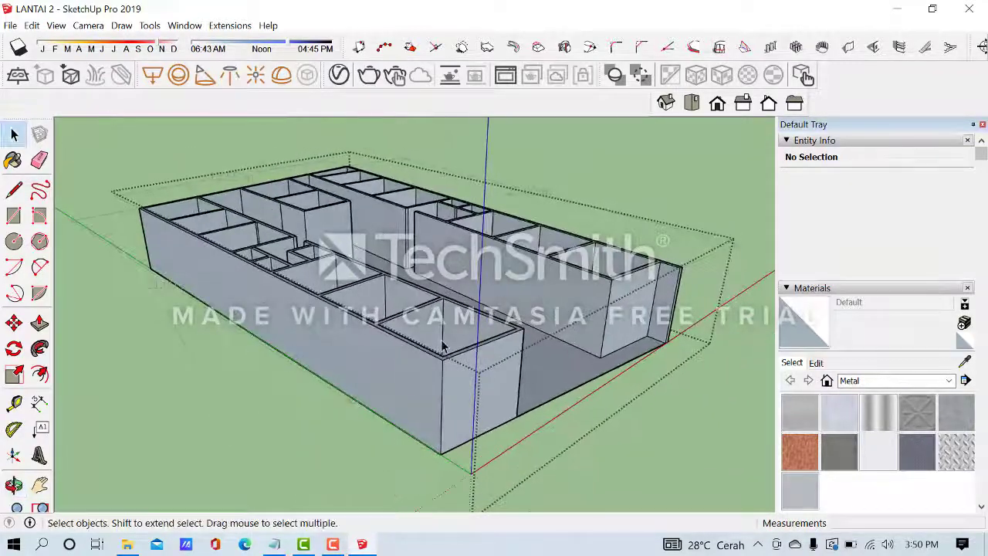
pyautogui.moveTo(440, 335); pyautogui.dragTo(432, 326, button='middle')
pyautogui.moveTo(376, 345)
pyautogui.mouseDown(button='middle')
pyautogui.moveTo(311, 388)
pyautogui.moveTo(346, 322)
pyautogui.moveTo(450, 264)
pyautogui.moveTo(479, 278)
pyautogui.moveTo(326, 341)
pyautogui.moveTo(379, 337)
pyautogui.moveTo(377, 289)
pyautogui.moveTo(361, 271)
pyautogui.moveTo(265, 293)
pyautogui.moveTo(492, 311)
pyautogui.moveTo(456, 334)
pyautogui.mouseUp(button='middle')
pyautogui.scroll(-2, 311, 388)
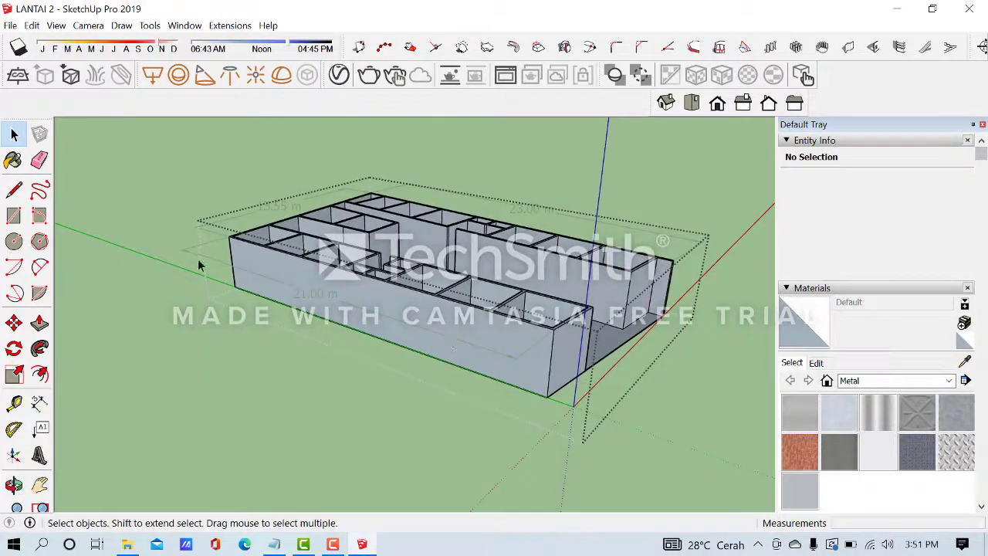
pyautogui.moveTo(200, 266); pyautogui.dragTo(286, 358, button='middle')
pyautogui.moveTo(492, 283)
pyautogui.mouseDown(button='middle')
pyautogui.moveTo(214, 306)
pyautogui.moveTo(250, 346)
pyautogui.moveTo(339, 299)
pyautogui.moveTo(450, 305)
pyautogui.moveTo(388, 342)
pyautogui.moveTo(337, 335)
pyautogui.moveTo(256, 362)
pyautogui.moveTo(241, 344)
pyautogui.mouseUp(button='middle')
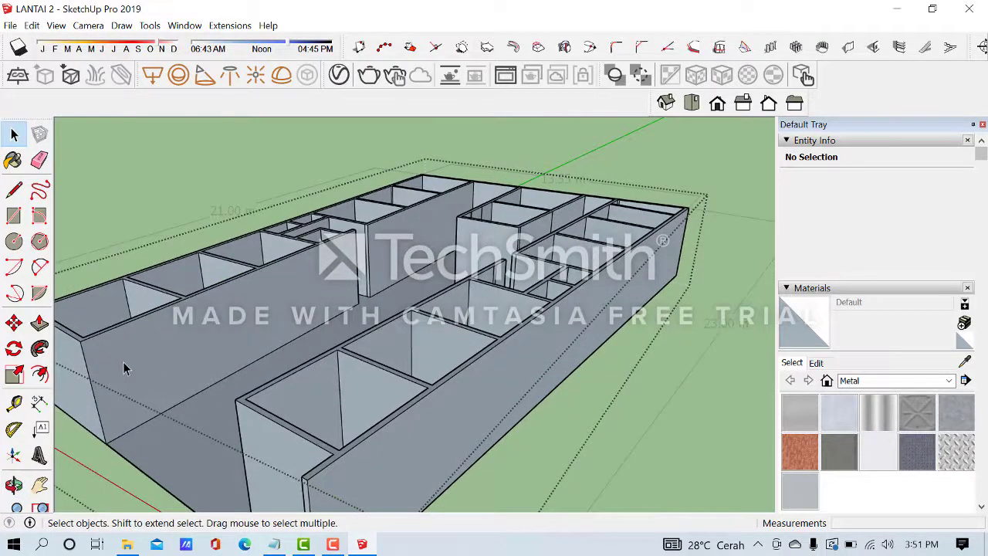
pyautogui.moveTo(149, 366)
pyautogui.mouseDown(button='middle')
pyautogui.moveTo(205, 331)
pyautogui.moveTo(202, 349)
pyautogui.mouseUp(button='middle')
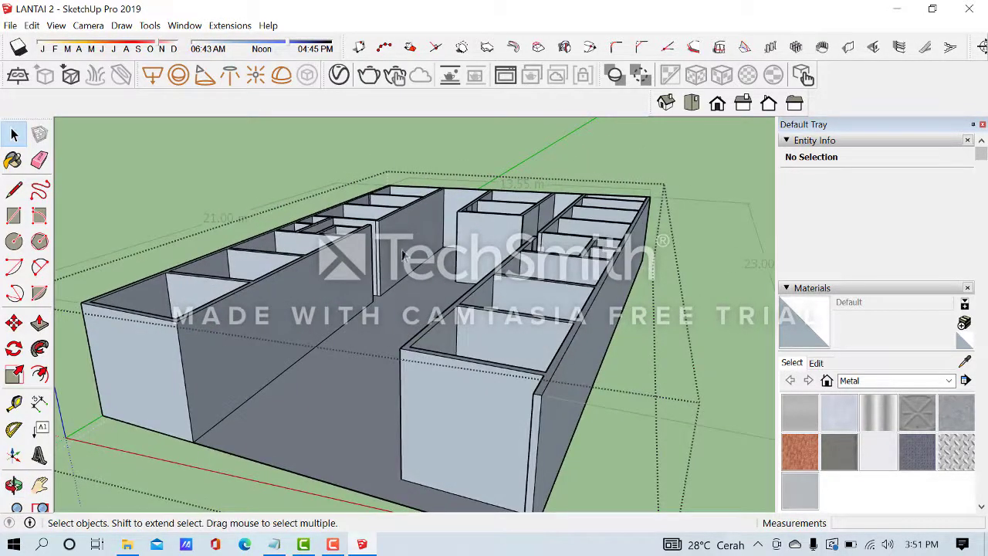
pyautogui.moveTo(431, 238); pyautogui.dragTo(251, 311, button='middle')
pyautogui.scroll(-4, 441, 220)
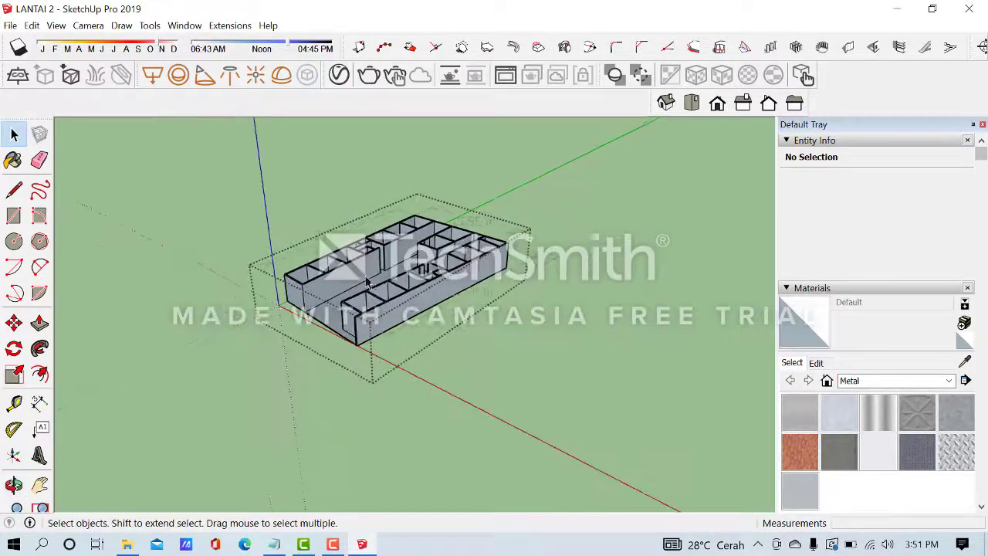
# Add a Tape Measure guide along the top edge of the left block's first partition, extending across the hall-side wall
pyautogui.scroll(3, 370, 247)
pyautogui.moveTo(357, 264); pyautogui.dragTo(223, 306, button='middle')
pyautogui.scroll(3, 255, 288)
pyautogui.scroll(2, 247, 279)
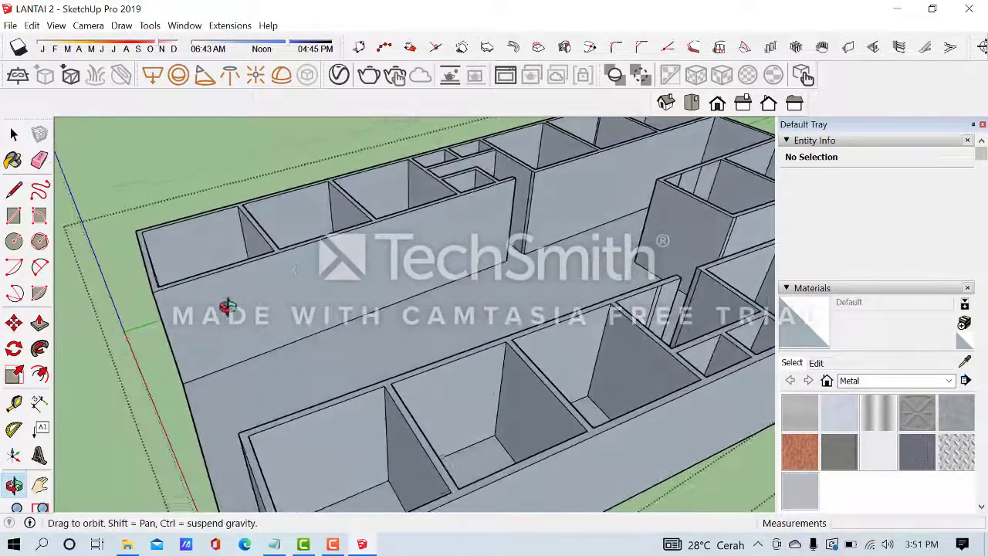
pyautogui.scroll(3, 281, 247)
pyautogui.moveTo(282, 251); pyautogui.dragTo(266, 224, button='middle')
pyautogui.scroll(2, 275, 252)
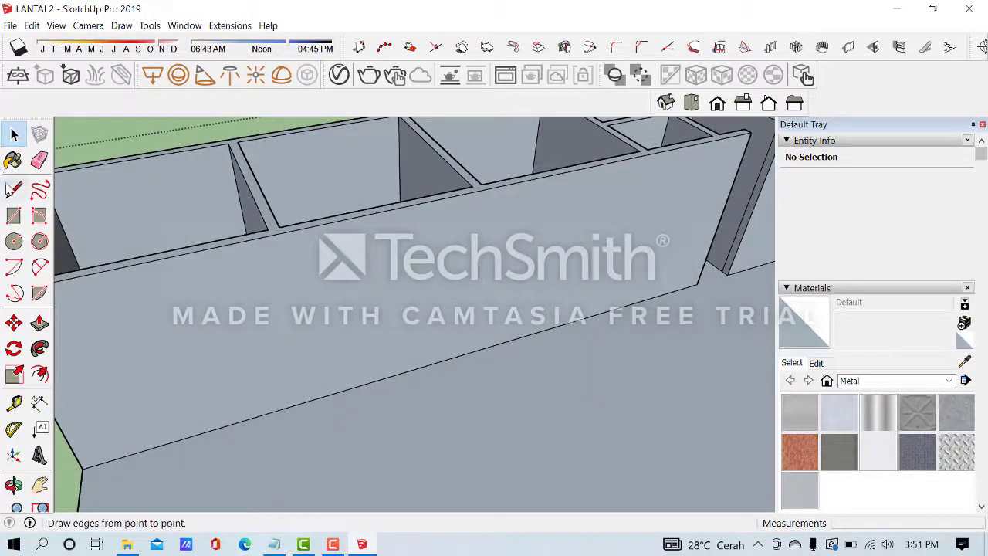
pyautogui.scroll(-3, 331, 287)
pyautogui.moveTo(331, 286); pyautogui.dragTo(172, 301, button='middle')
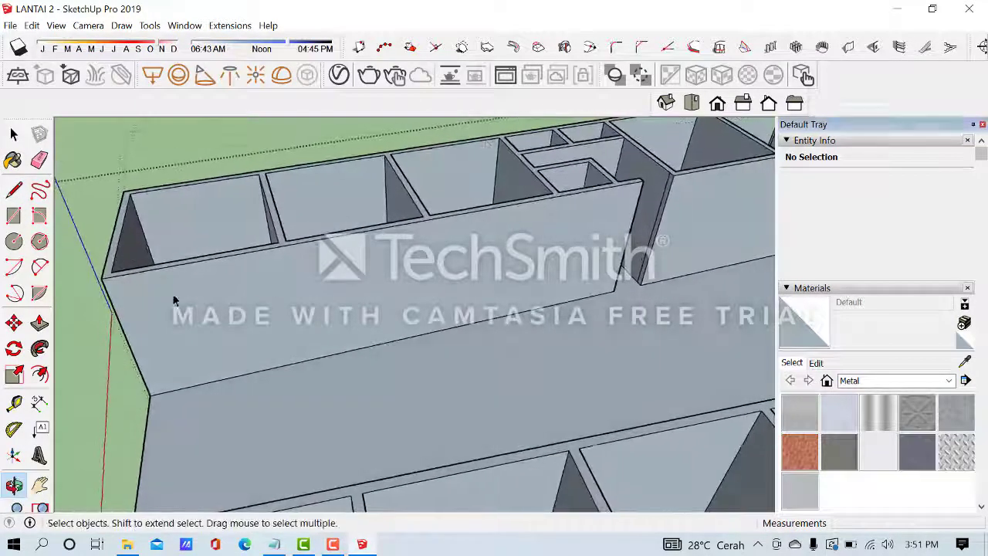
pyautogui.click(14, 402)
pyautogui.scroll(2, 268, 216)
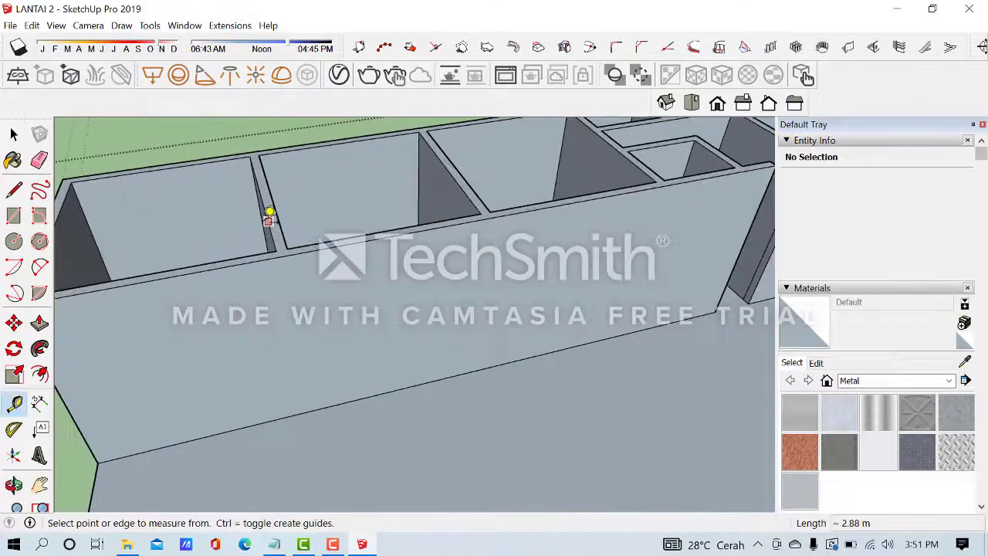
pyautogui.click(272, 207)
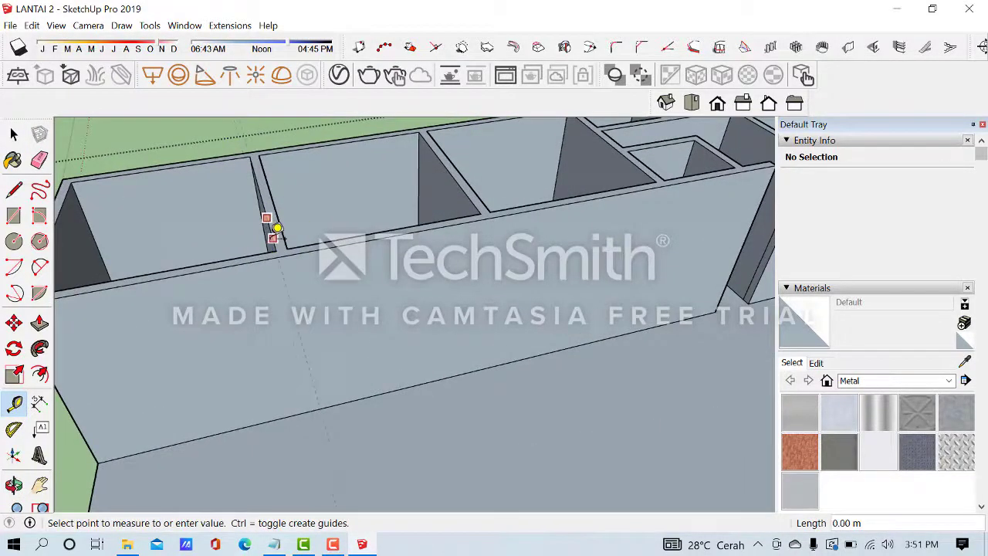
pyautogui.scroll(2, 290, 254)
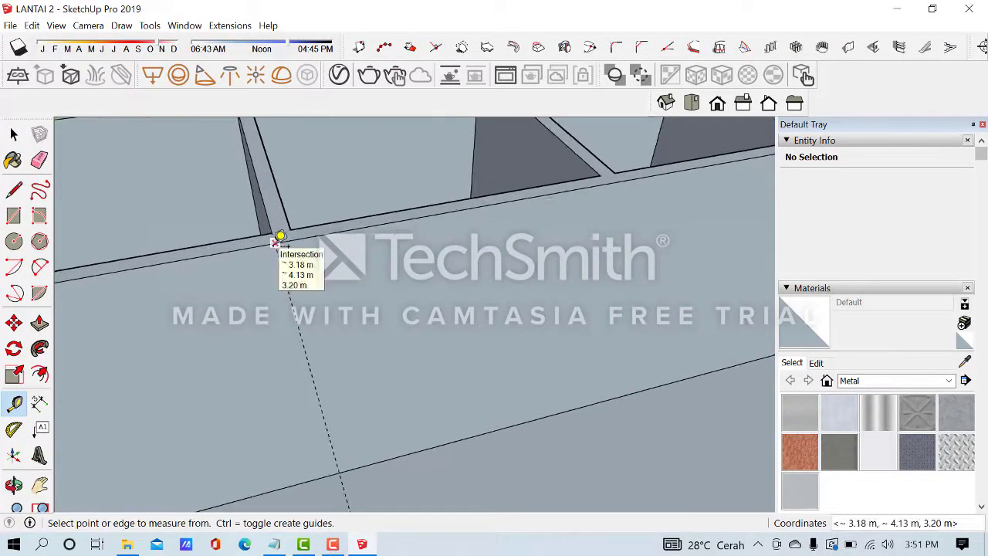
# Add a vertical guide on the left block's hall-side wall, offset about 3.25 m from its front edge to the partition guide
pyautogui.moveTo(307, 251); pyautogui.dragTo(309, 229, button='middle')
pyautogui.scroll(2, 228, 327)
pyautogui.scroll(2, 139, 332)
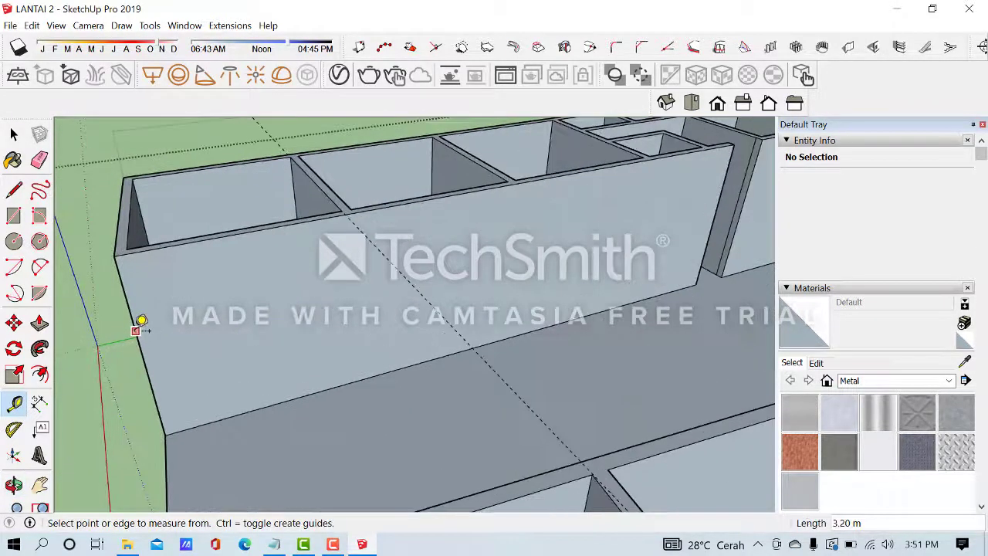
pyautogui.click(135, 330)
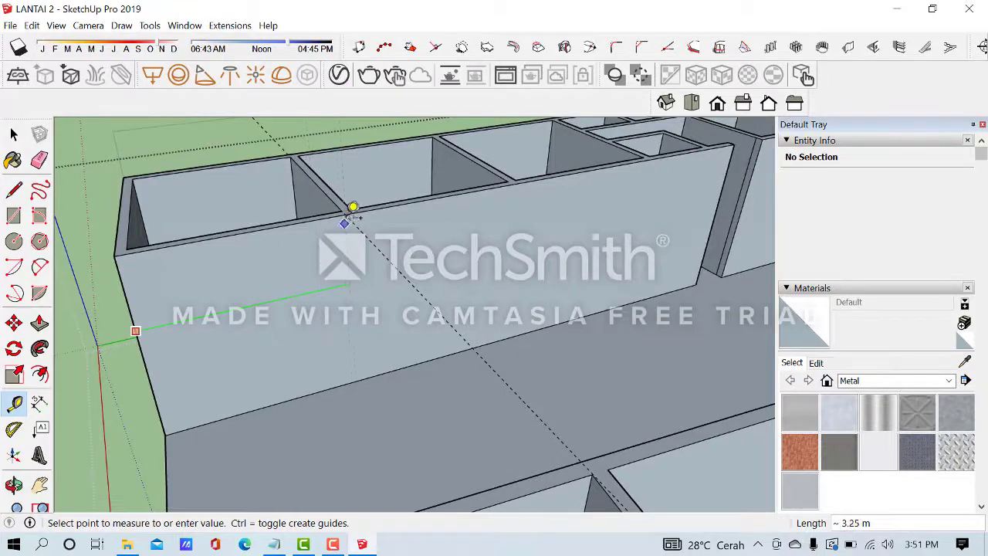
pyautogui.moveTo(329, 282); pyautogui.dragTo(270, 287, button='middle')
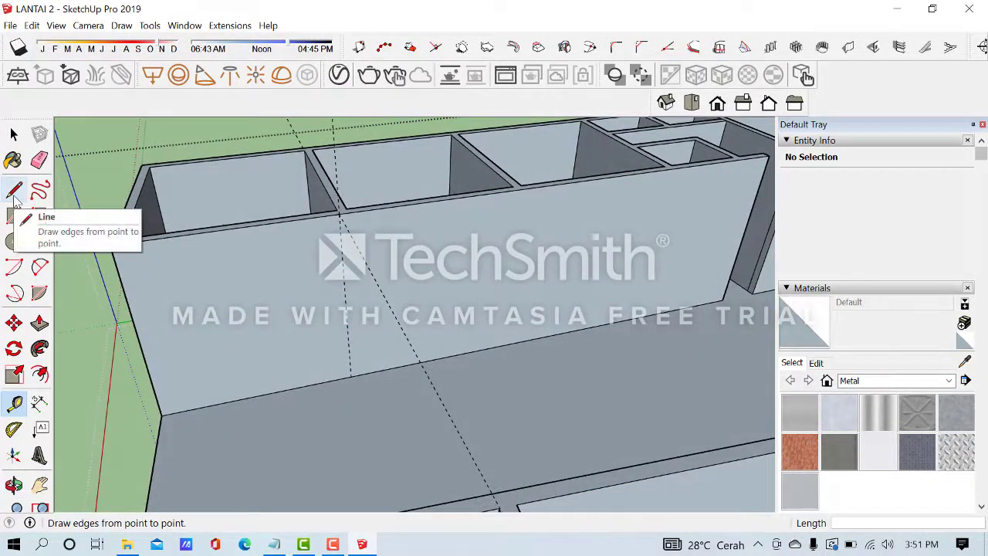
pyautogui.scroll(1, 264, 317)
pyautogui.moveTo(265, 317); pyautogui.dragTo(317, 338, button='middle')
pyautogui.scroll(-3, 316, 338)
pyautogui.click(10, 134)
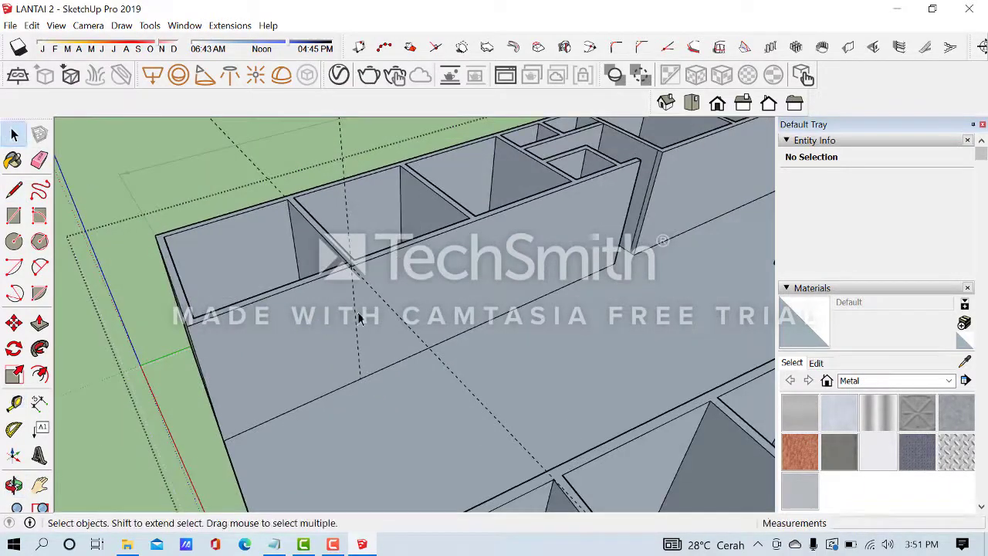
# Examine the raised walls and the partition guides across the hall from several angles
pyautogui.moveTo(355, 266); pyautogui.dragTo(254, 270, button='middle')
pyautogui.scroll(-2, 345, 330)
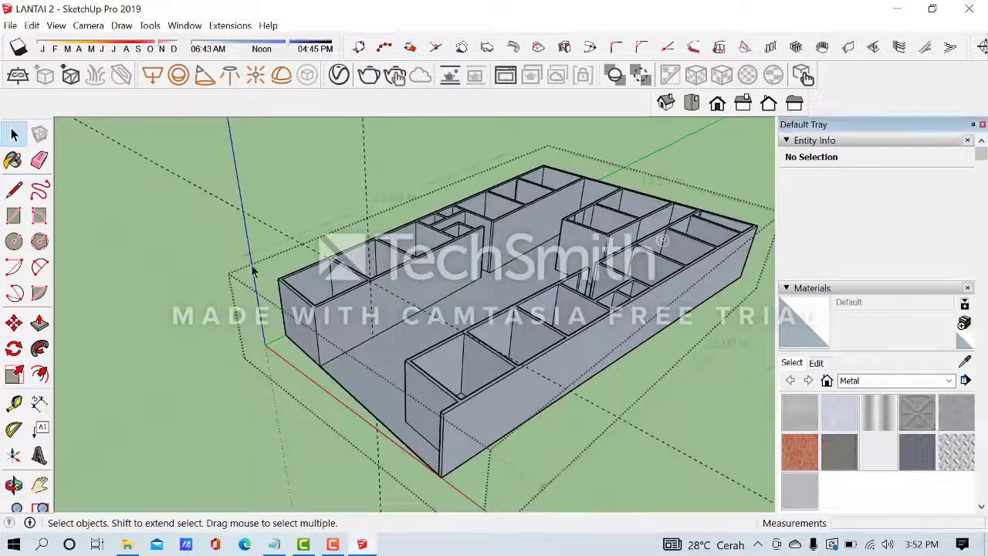
pyautogui.moveTo(113, 213); pyautogui.dragTo(225, 403, button='middle')
pyautogui.scroll(-2, 191, 295)
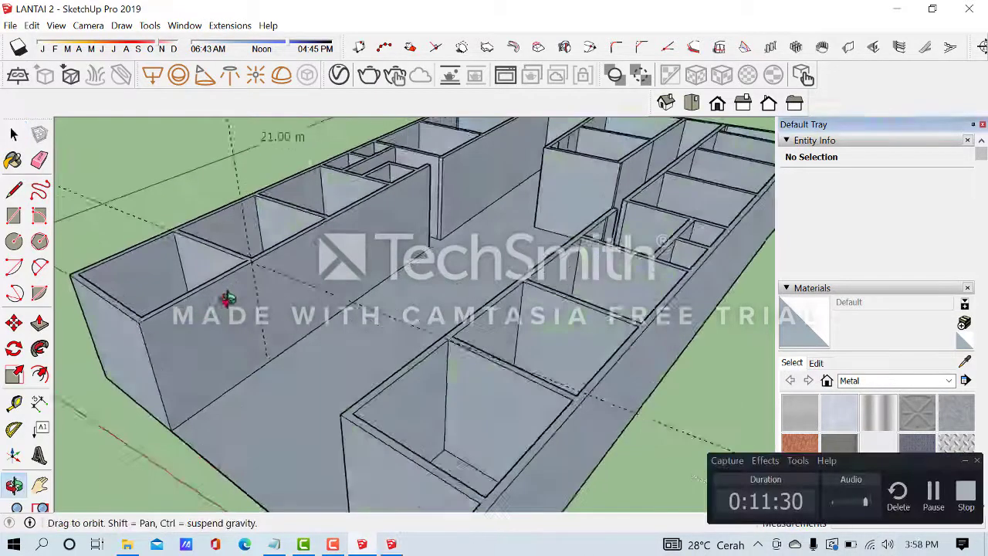
pyautogui.moveTo(223, 298); pyautogui.dragTo(234, 256, button='middle')
pyautogui.scroll(2, 245, 257)
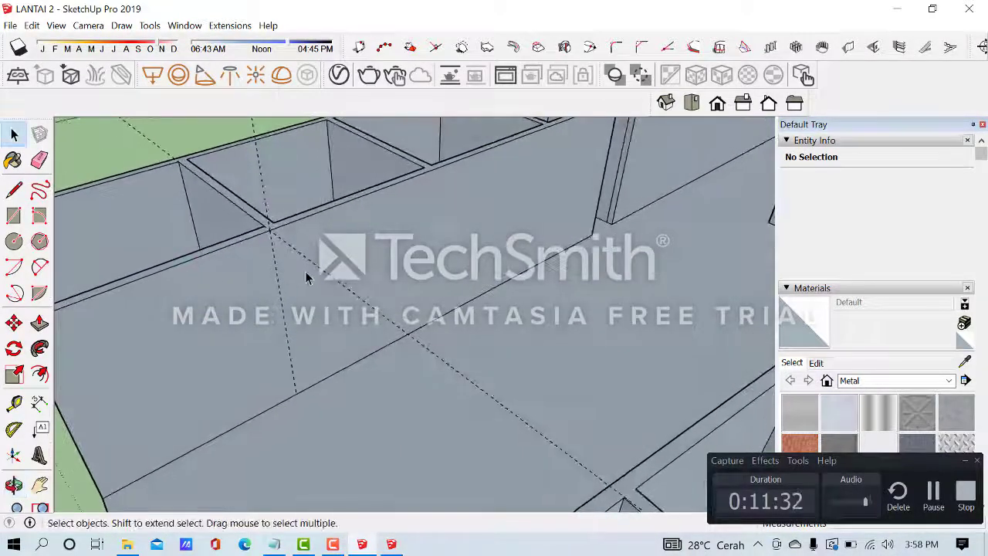
pyautogui.scroll(-3, 307, 275)
pyautogui.moveTo(307, 275)
pyautogui.mouseDown(button='middle')
pyautogui.moveTo(315, 276)
pyautogui.moveTo(290, 273)
pyautogui.mouseUp(button='middle')
pyautogui.scroll(-3, 402, 245)
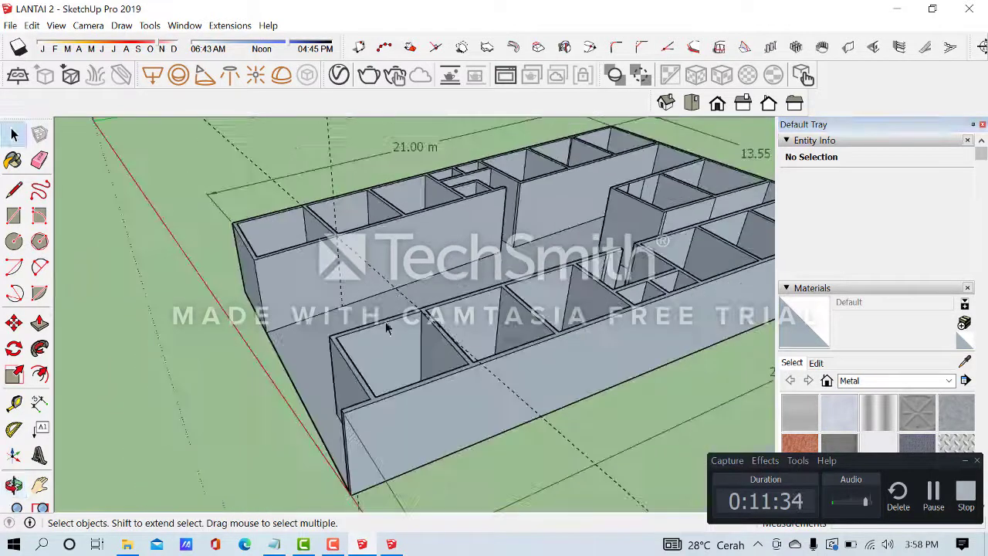
# Switch to the KOS-KOSan 2 model and examine the door, windows and ventilation blocks from several angles
pyautogui.click(369, 549)
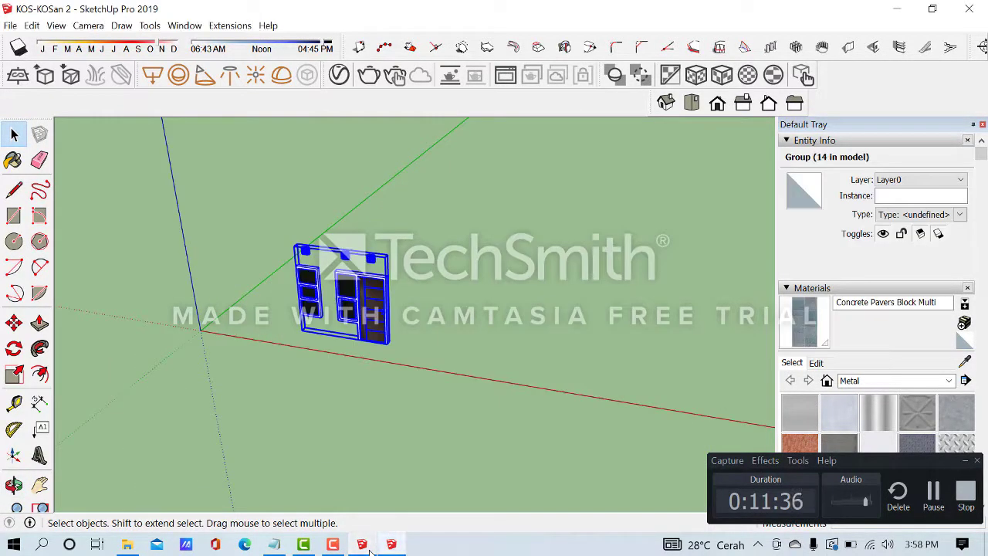
pyautogui.scroll(2, 303, 279)
pyautogui.moveTo(335, 297); pyautogui.dragTo(348, 299, button='middle')
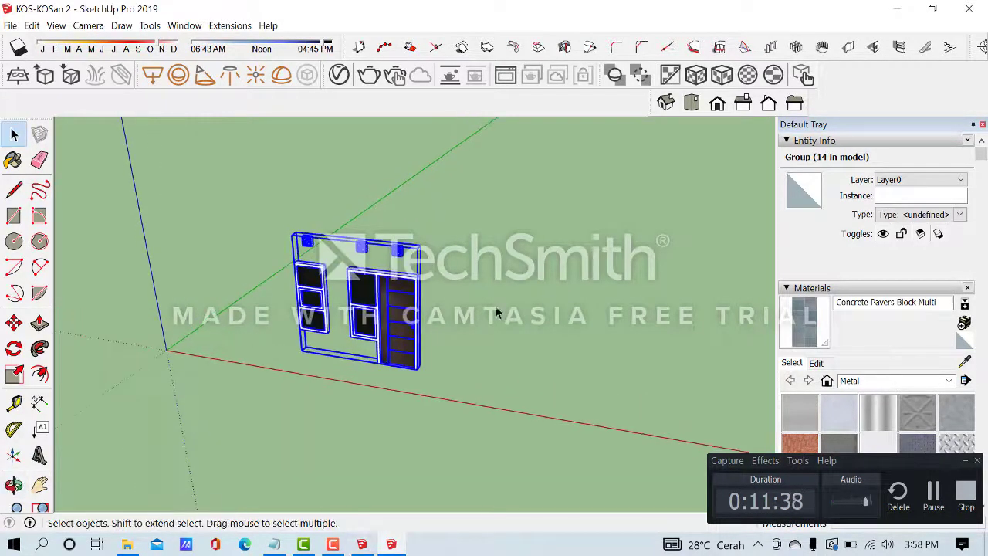
pyautogui.click(495, 305)
pyautogui.scroll(3, 417, 268)
pyautogui.moveTo(420, 268); pyautogui.dragTo(364, 296, button='middle')
pyautogui.scroll(2, 376, 275)
pyautogui.scroll(2, 371, 297)
pyautogui.scroll(-3, 363, 309)
pyautogui.moveTo(349, 338); pyautogui.dragTo(358, 357, button='middle')
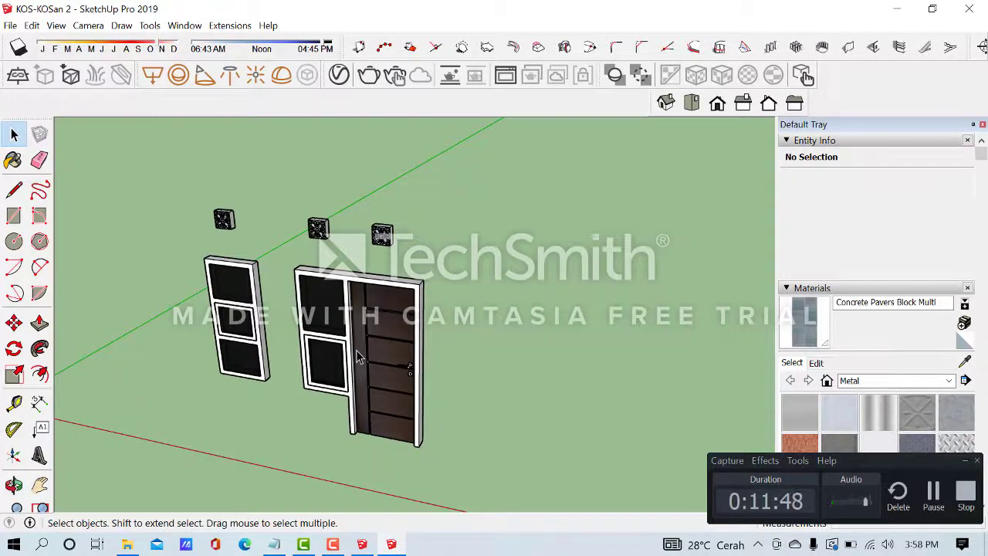
pyautogui.moveTo(357, 354); pyautogui.dragTo(350, 331, button='middle')
pyautogui.scroll(2, 349, 331)
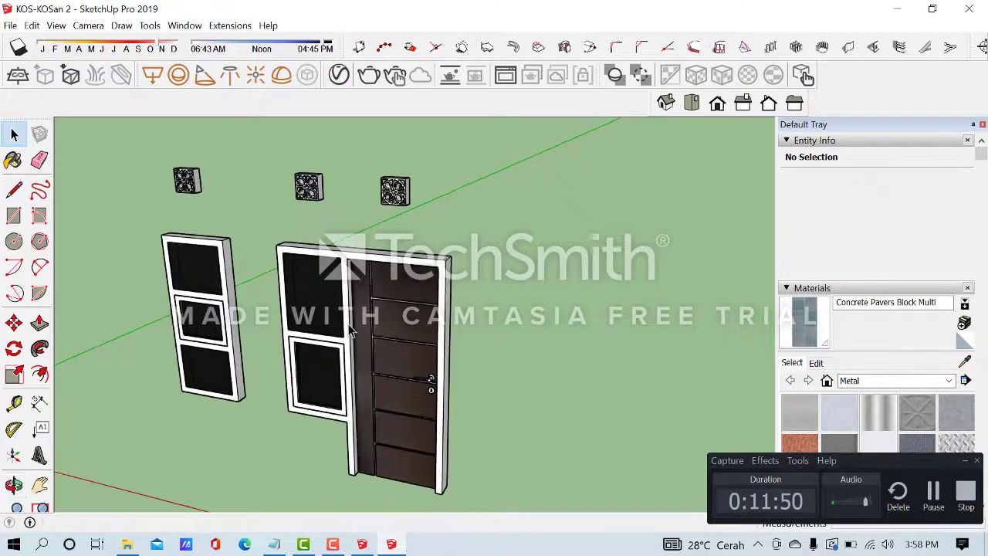
pyautogui.scroll(-2, 352, 333)
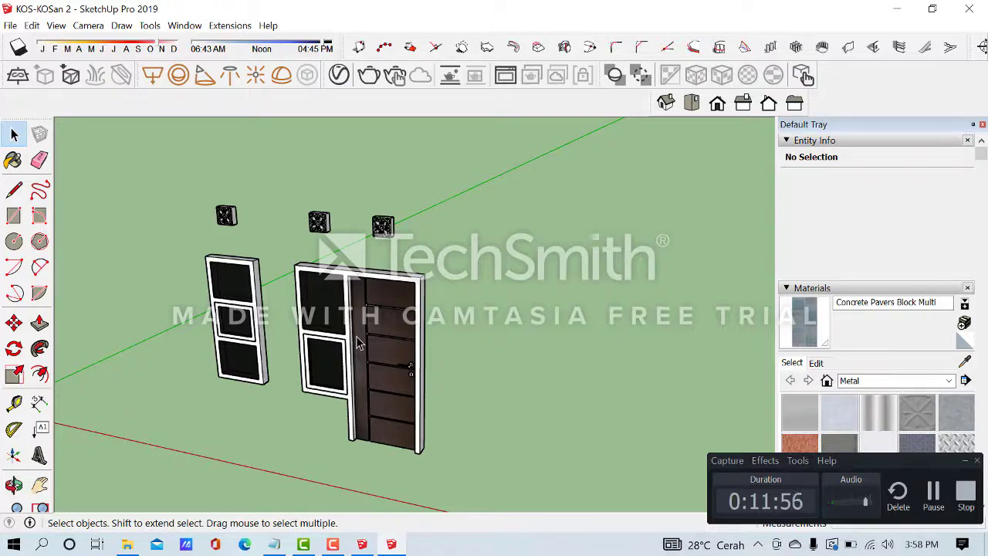
pyautogui.moveTo(346, 268); pyautogui.dragTo(318, 268, button='middle')
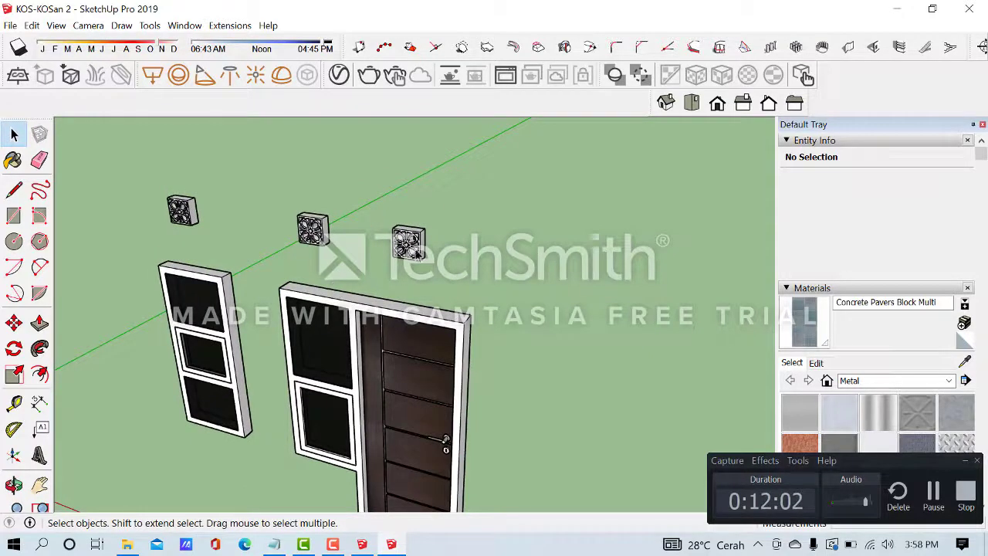
pyautogui.scroll(-2, 418, 253)
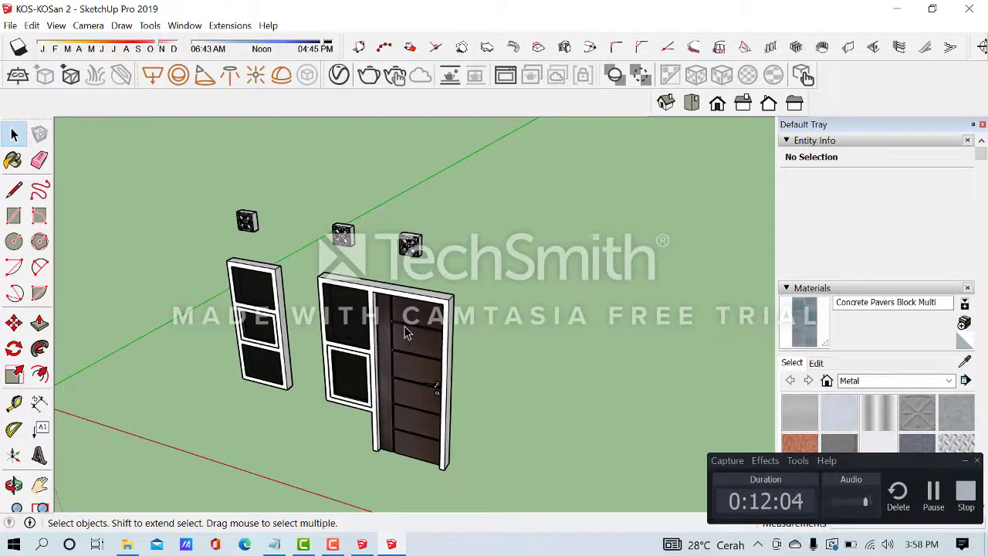
pyautogui.scroll(2, 405, 327)
pyautogui.moveTo(403, 324)
pyautogui.mouseDown(button='middle')
pyautogui.moveTo(386, 257)
pyautogui.moveTo(391, 332)
pyautogui.mouseUp(button='middle')
pyautogui.scroll(-4, 387, 257)
# Select and copy the group holding the door, windows and three ventilation blocks
pyautogui.click(390, 332)
pyautogui.moveTo(367, 281); pyautogui.dragTo(352, 241, button='middle')
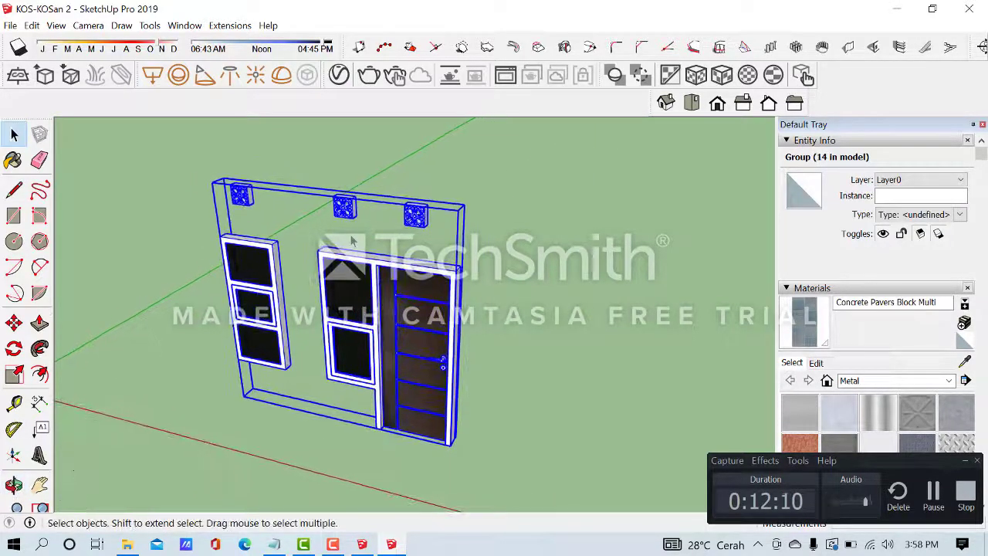
pyautogui.moveTo(409, 220); pyautogui.dragTo(192, 205, button='middle')
pyautogui.scroll(2, 384, 220)
pyautogui.scroll(-2, 399, 264)
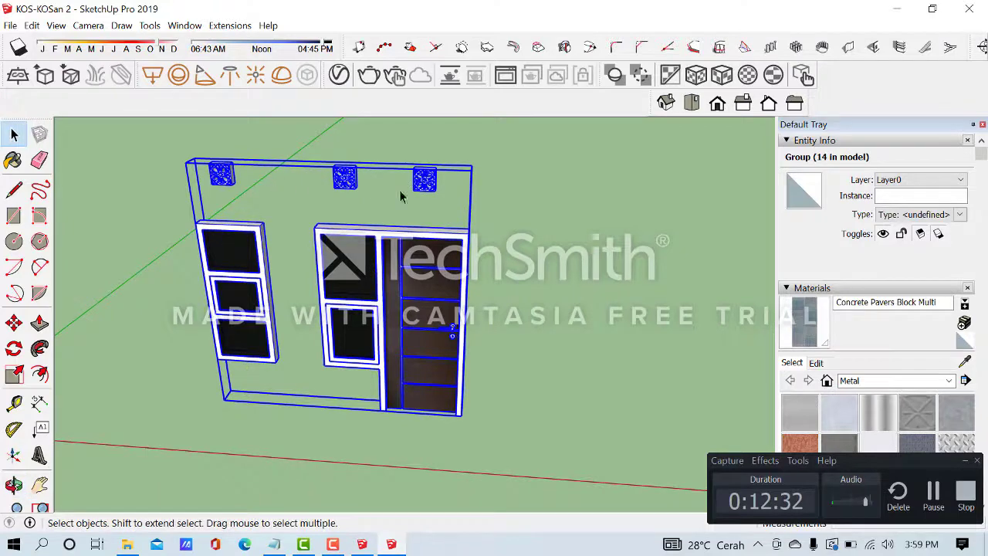
pyautogui.scroll(-4, 511, 212)
pyautogui.moveTo(518, 232); pyautogui.dragTo(474, 320, button='middle')
pyautogui.scroll(1, 475, 336)
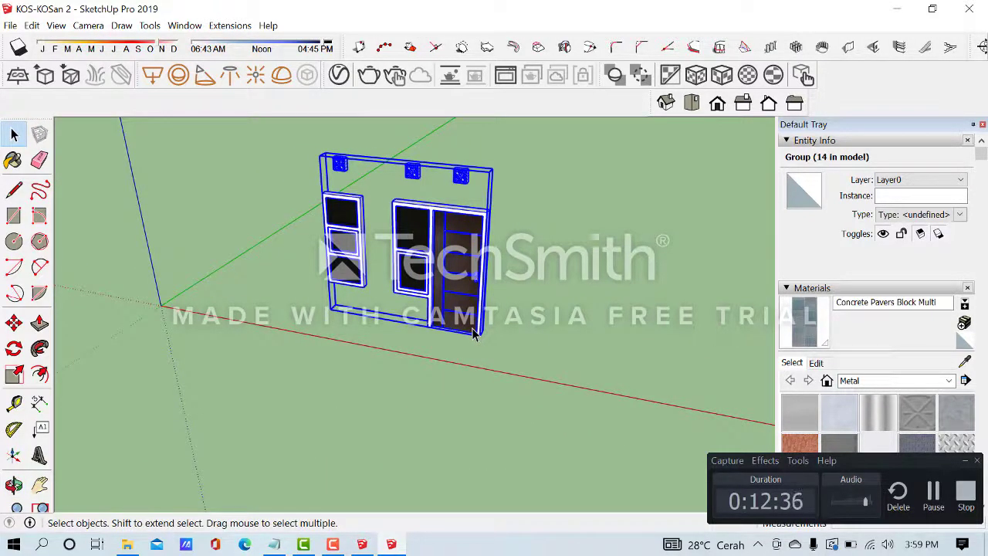
# Switch back to the LANTAI 2 model and paste the door-and-window group at the front bottom corner of the left block's hall-side wall
pyautogui.click(361, 544)
pyautogui.scroll(-3, 262, 368)
pyautogui.moveTo(289, 315)
pyautogui.mouseDown(button='middle')
pyautogui.moveTo(324, 286)
pyautogui.moveTo(303, 321)
pyautogui.mouseUp(button='middle')
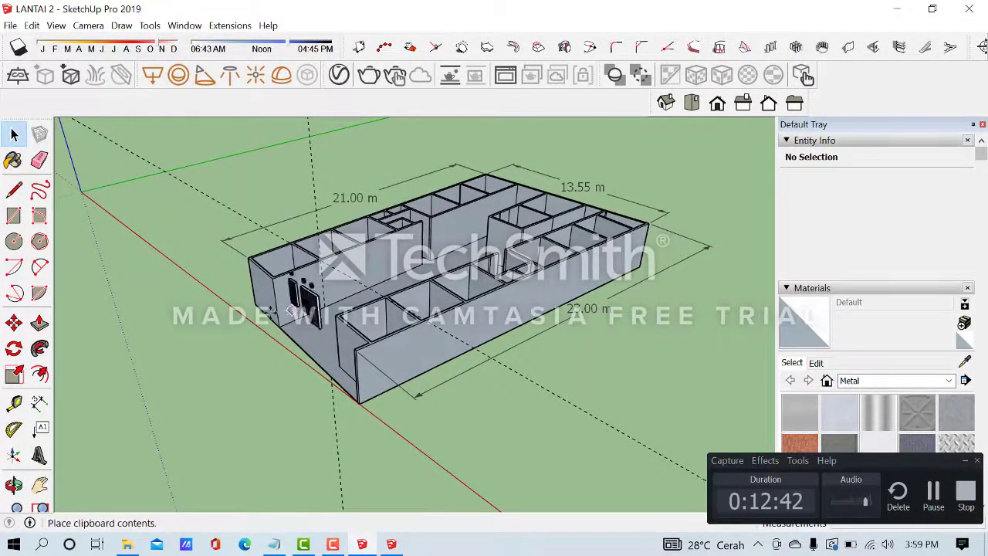
pyautogui.scroll(2, 220, 305)
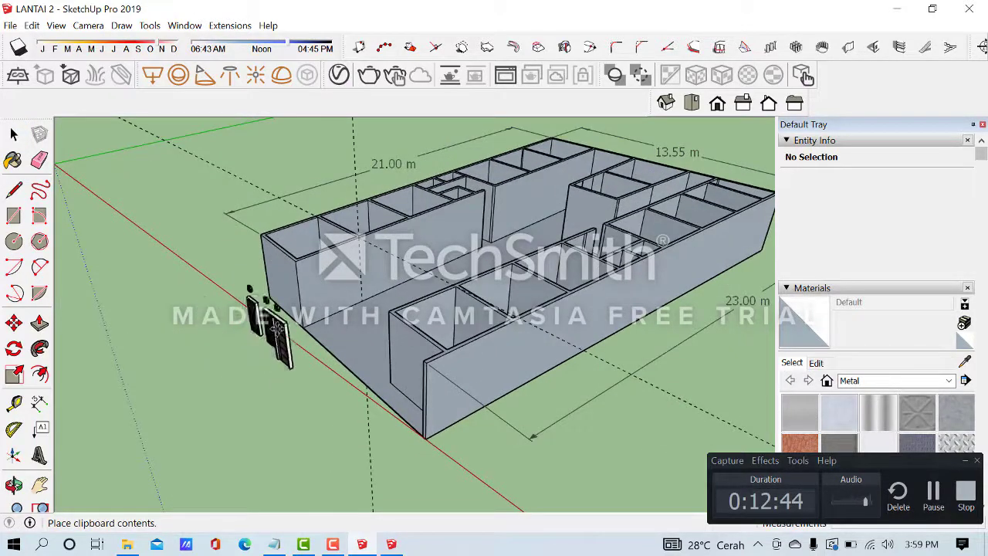
pyautogui.click(302, 326)
pyautogui.scroll(2, 337, 340)
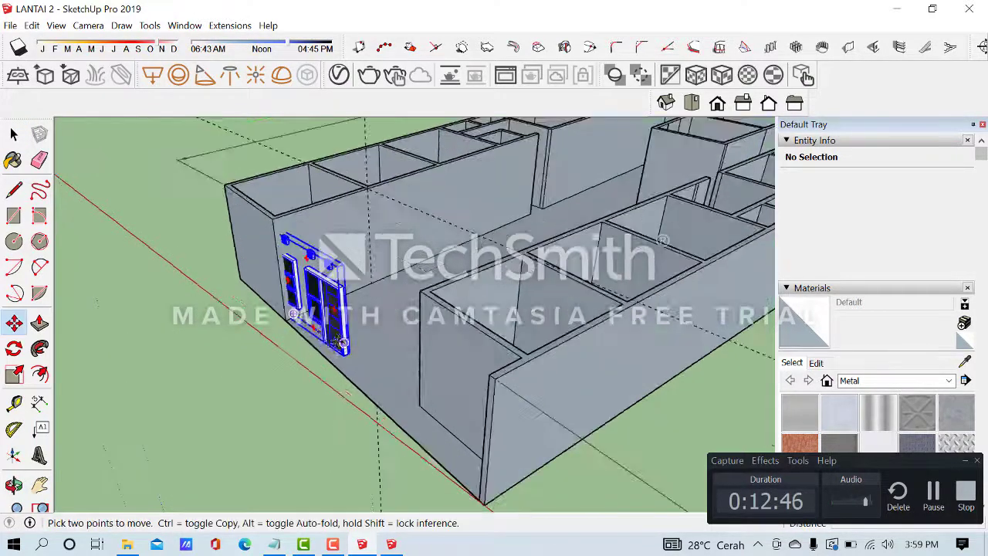
pyautogui.moveTo(340, 339); pyautogui.dragTo(399, 322, button='middle')
pyautogui.scroll(2, 310, 338)
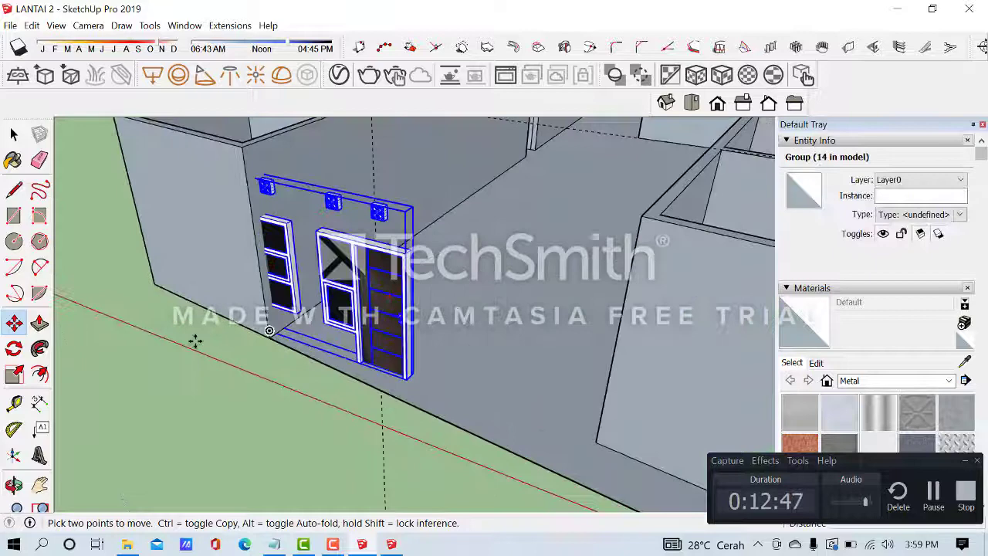
pyautogui.click(14, 348)
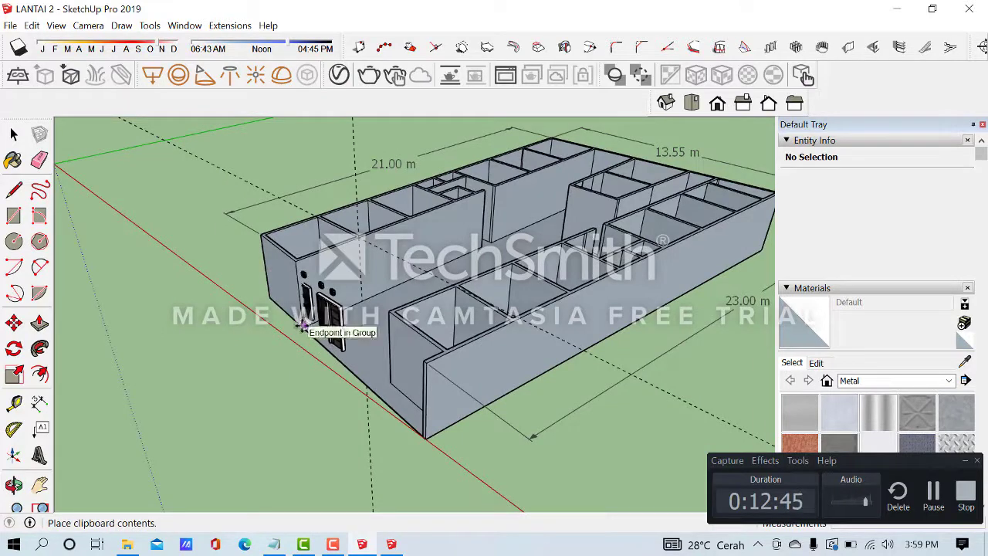
pyautogui.click(302, 326)
pyautogui.scroll(2, 309, 328)
pyautogui.moveTo(309, 328); pyautogui.dragTo(356, 313, button='middle')
pyautogui.scroll(2, 247, 348)
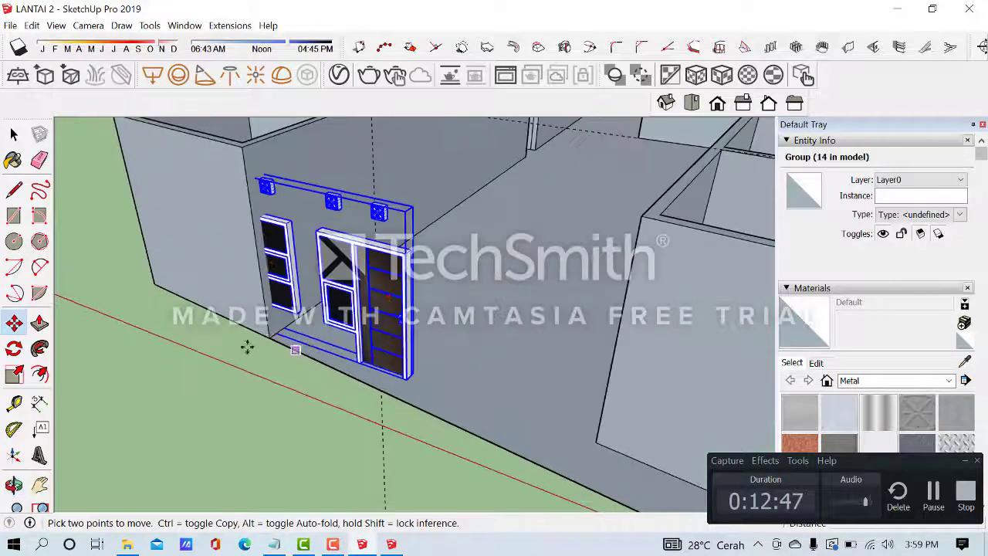
pyautogui.click(14, 348)
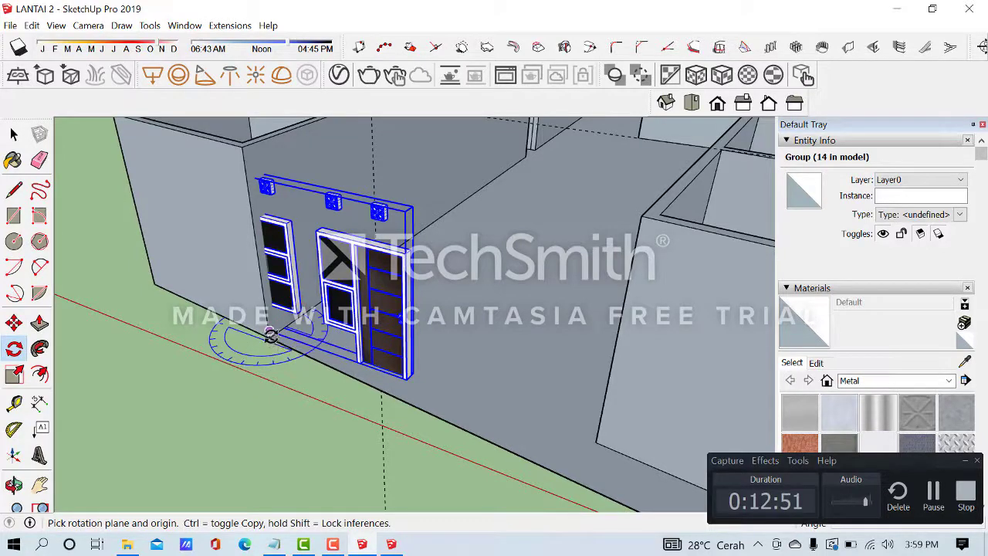
# Move the pasted group away from the wall corner into the open front of the hall
pyautogui.click(14, 322)
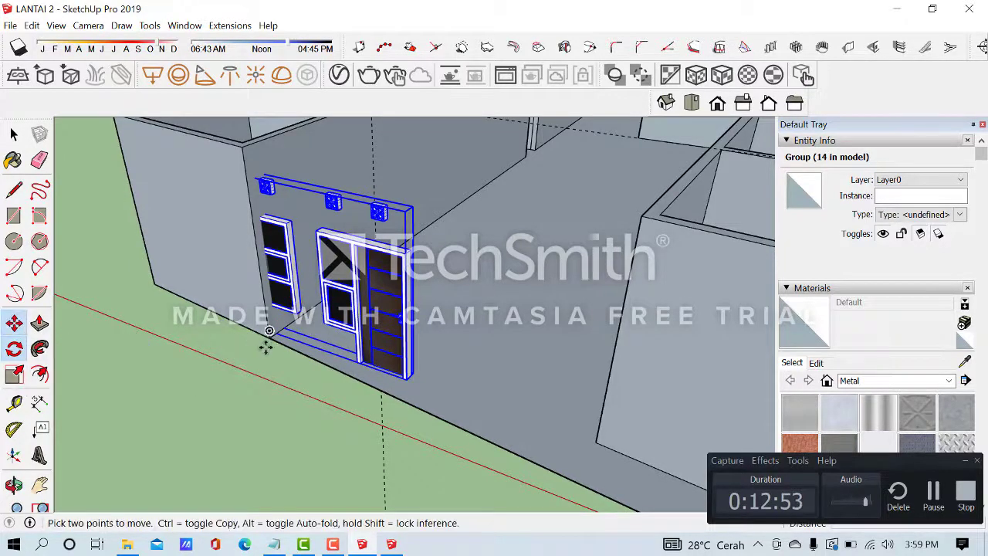
pyautogui.click(268, 341)
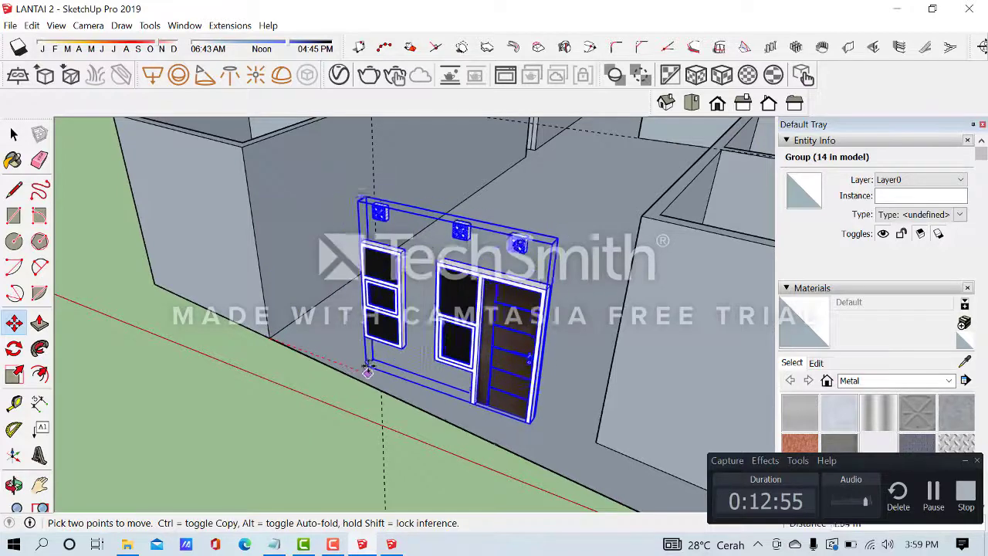
pyautogui.moveTo(348, 371); pyautogui.dragTo(374, 369, button='middle')
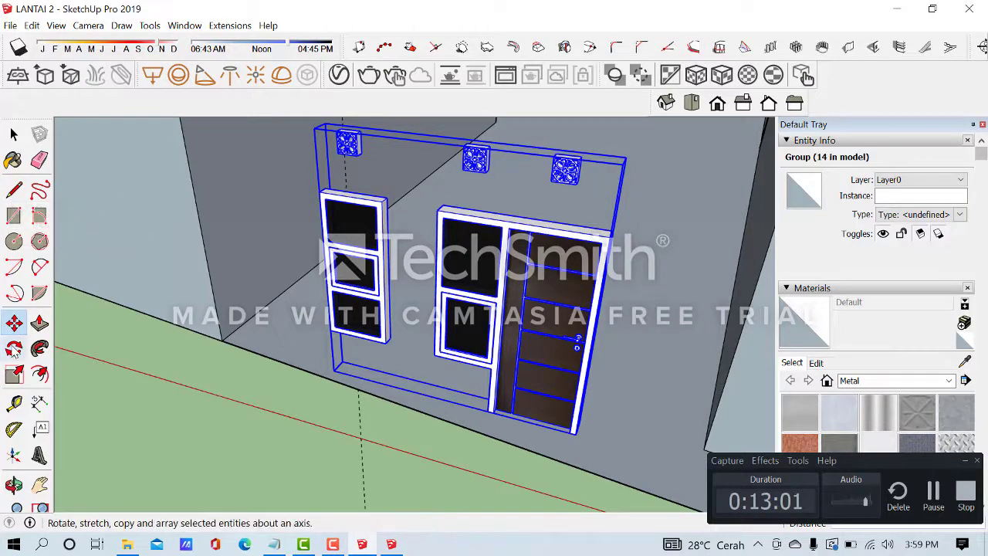
pyautogui.moveTo(463, 386); pyautogui.dragTo(254, 364, button='middle')
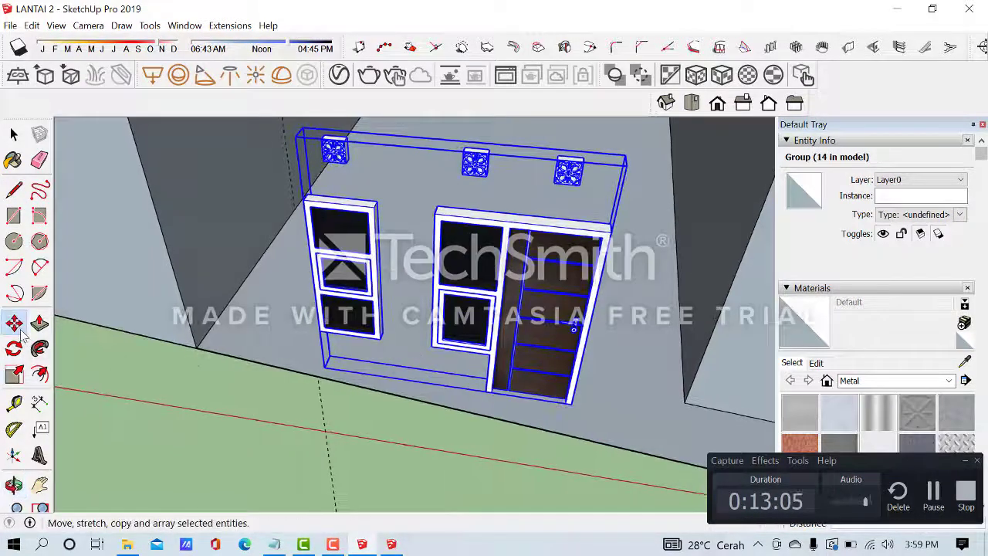
# Rotate the group a quarter turn about the bottom corner of its door frame so it runs parallel to the hall-side wall
pyautogui.click(15, 354)
pyautogui.scroll(2, 346, 368)
pyautogui.scroll(-1, 293, 372)
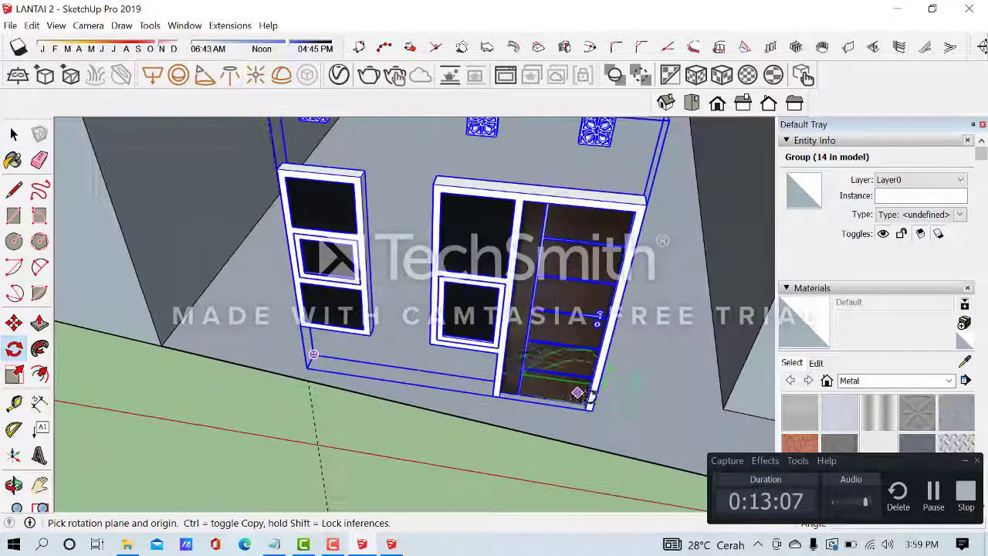
pyautogui.scroll(1, 587, 402)
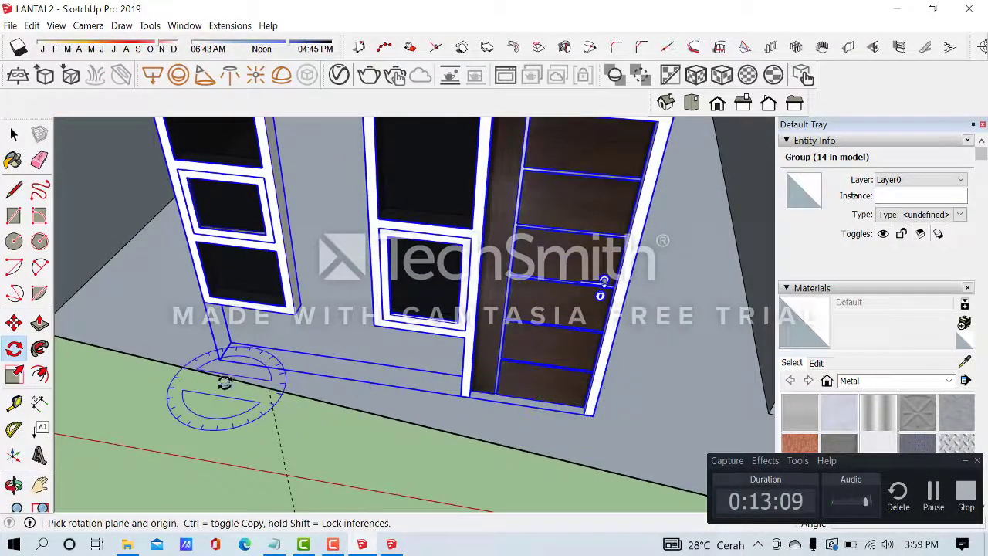
pyautogui.click(459, 397)
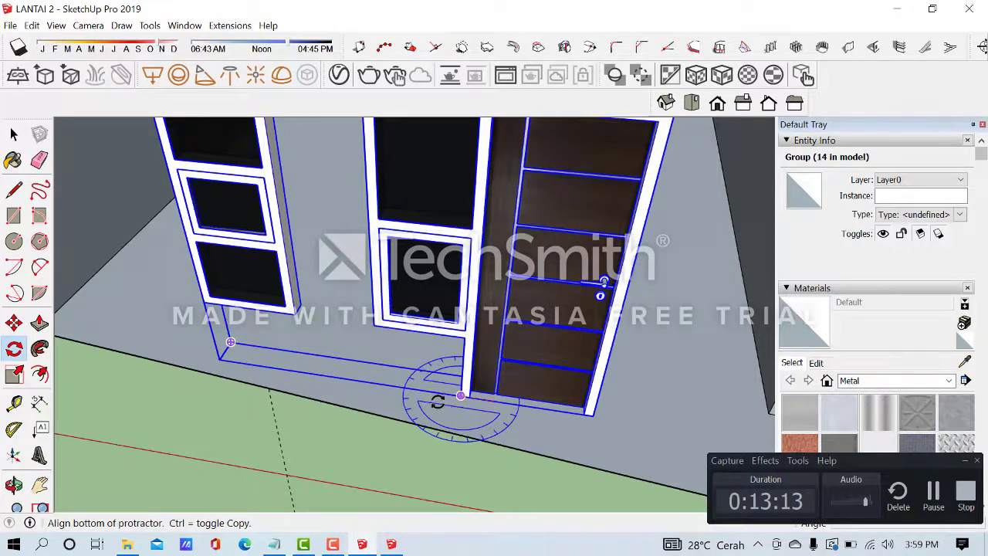
pyautogui.click(595, 413)
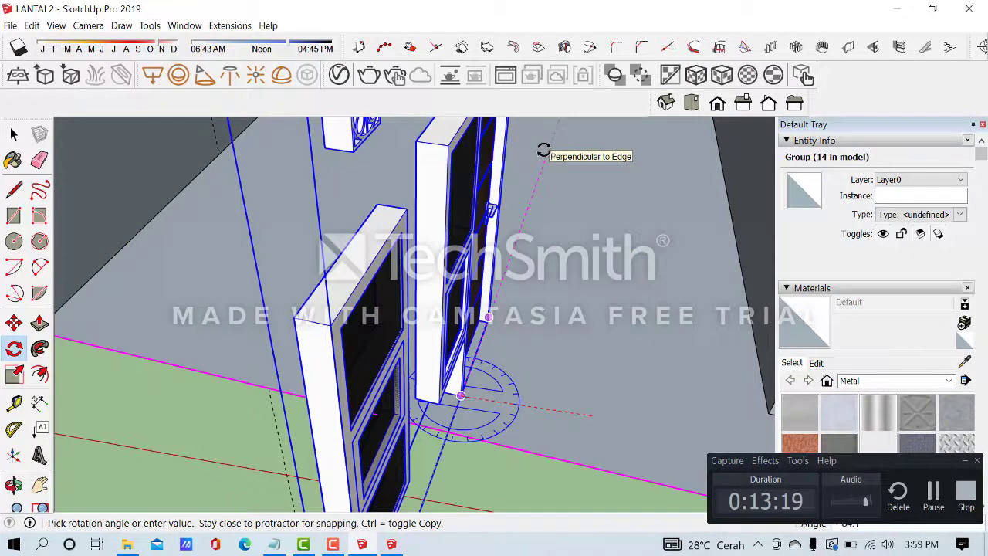
pyautogui.click(510, 152)
pyautogui.moveTo(599, 204); pyautogui.dragTo(424, 344, button='middle')
pyautogui.scroll(-6, 424, 343)
pyautogui.moveTo(490, 305); pyautogui.dragTo(386, 313, button='middle')
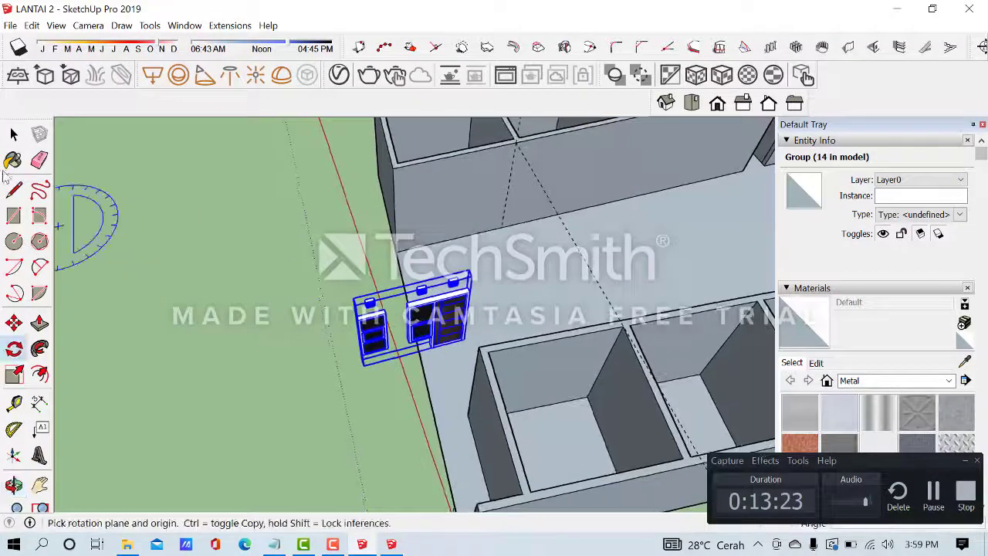
# Move the group by its door-side bottom corner onto the left block's hall-side wall, where the vertical guide meets the wall's base
pyautogui.click(21, 137)
pyautogui.scroll(3, 383, 297)
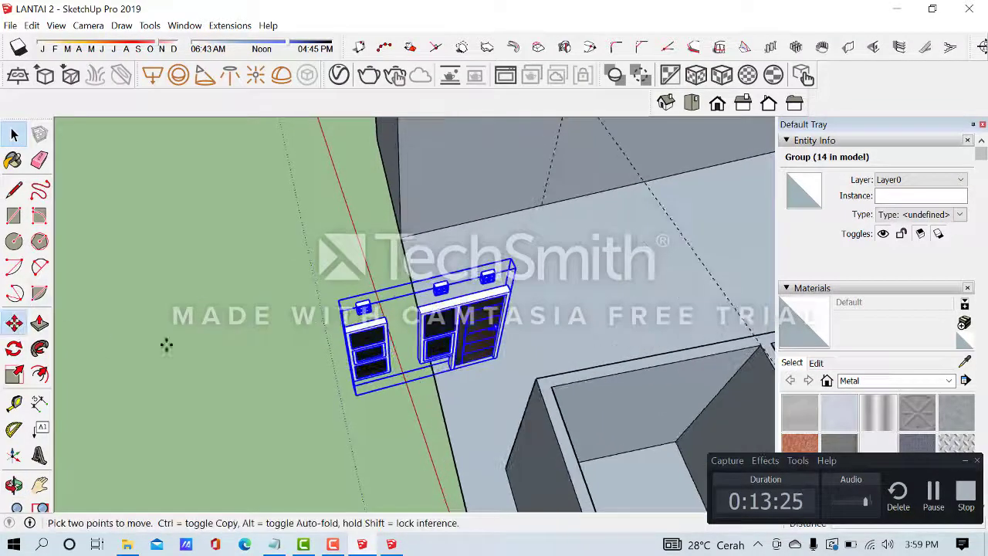
pyautogui.scroll(10, 504, 345)
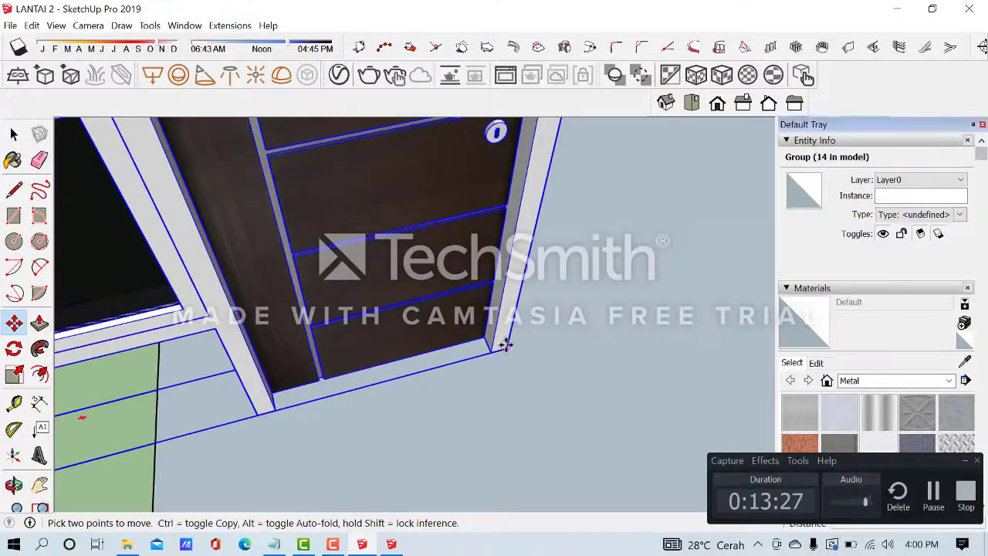
pyautogui.click(506, 347)
pyautogui.scroll(-4, 506, 345)
pyautogui.moveTo(645, 284); pyautogui.dragTo(494, 295, button='middle')
pyautogui.scroll(-4, 501, 290)
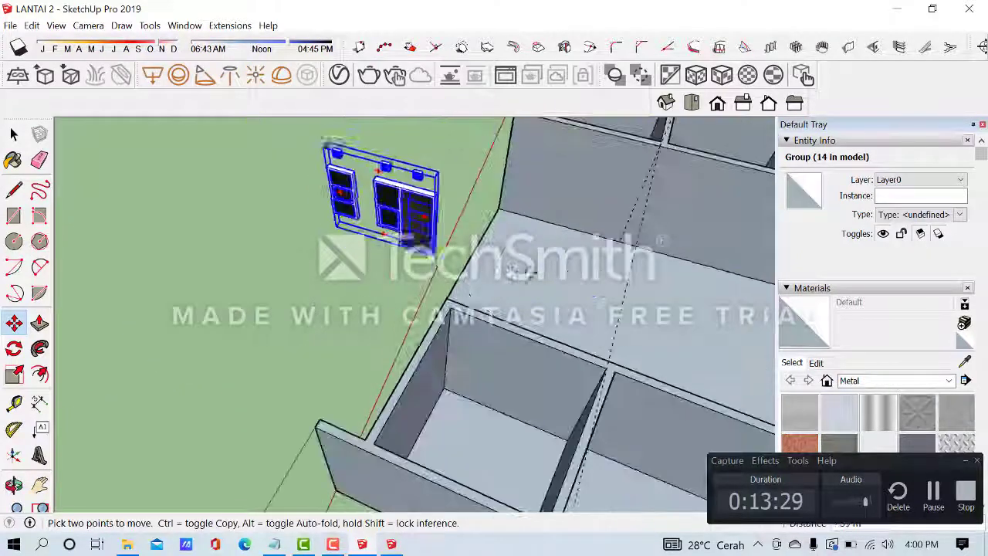
pyautogui.scroll(8, 579, 231)
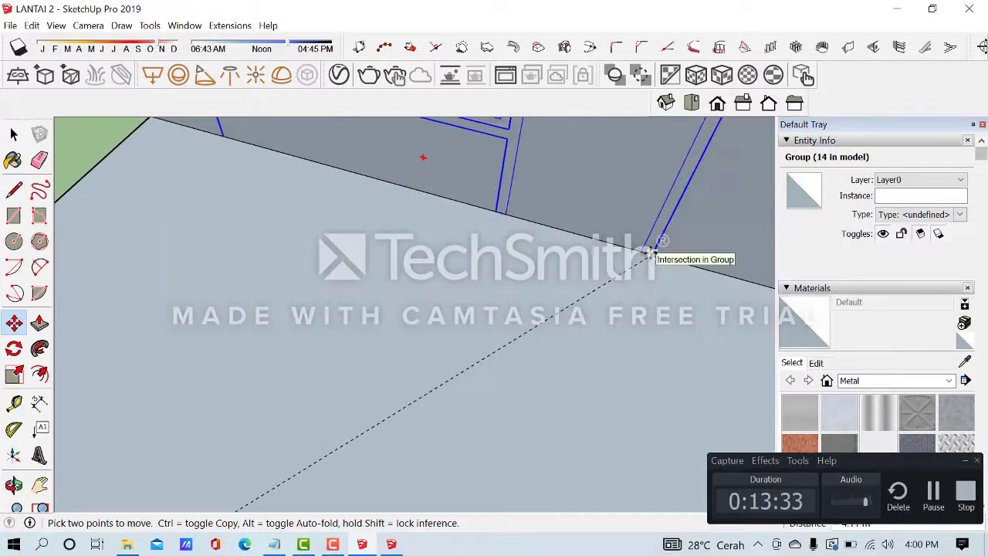
pyautogui.click(641, 259)
pyautogui.scroll(-3, 602, 332)
pyautogui.moveTo(561, 338); pyautogui.dragTo(629, 272, button='middle')
pyautogui.scroll(-6, 567, 315)
pyautogui.scroll(8, 576, 231)
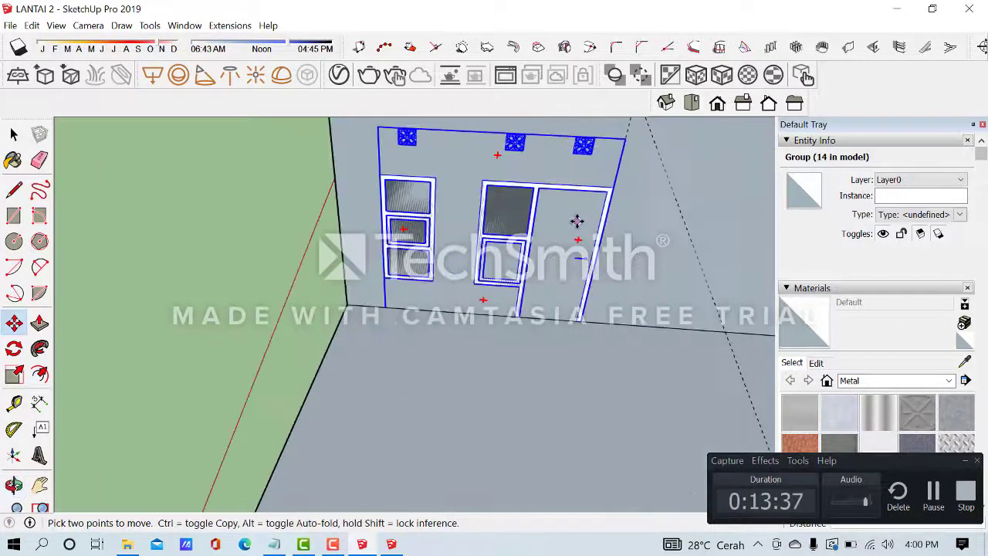
# Examine how the placed door-and-window group sits against the left block's hall-side wall and its base
pyautogui.moveTo(575, 222); pyautogui.dragTo(471, 226, button='middle')
pyautogui.scroll(-5, 556, 220)
pyautogui.scroll(3, 471, 226)
pyautogui.scroll(1, 502, 269)
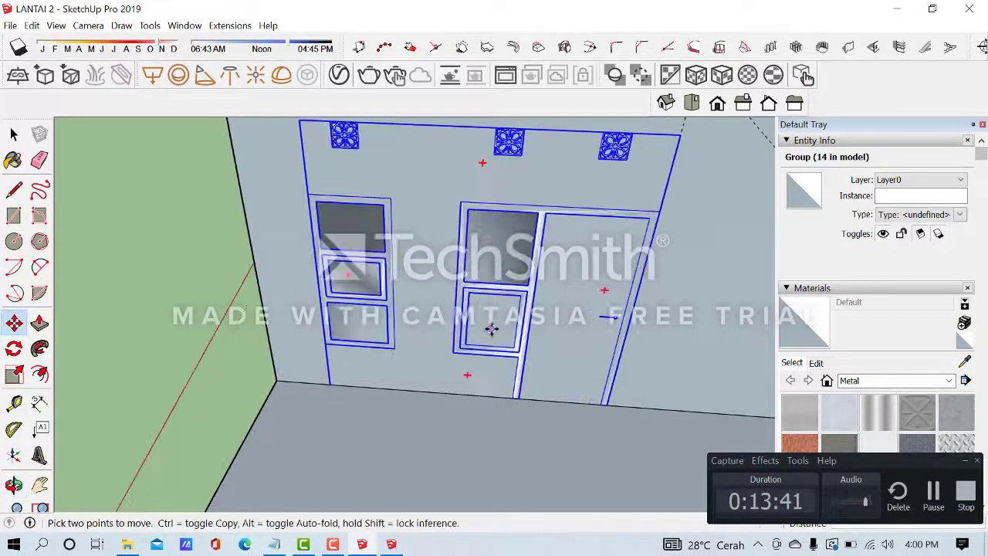
pyautogui.scroll(2, 474, 411)
pyautogui.moveTo(522, 397); pyautogui.dragTo(618, 385, button='middle')
pyautogui.scroll(-2, 567, 328)
pyautogui.moveTo(369, 234); pyautogui.dragTo(617, 182, button='middle')
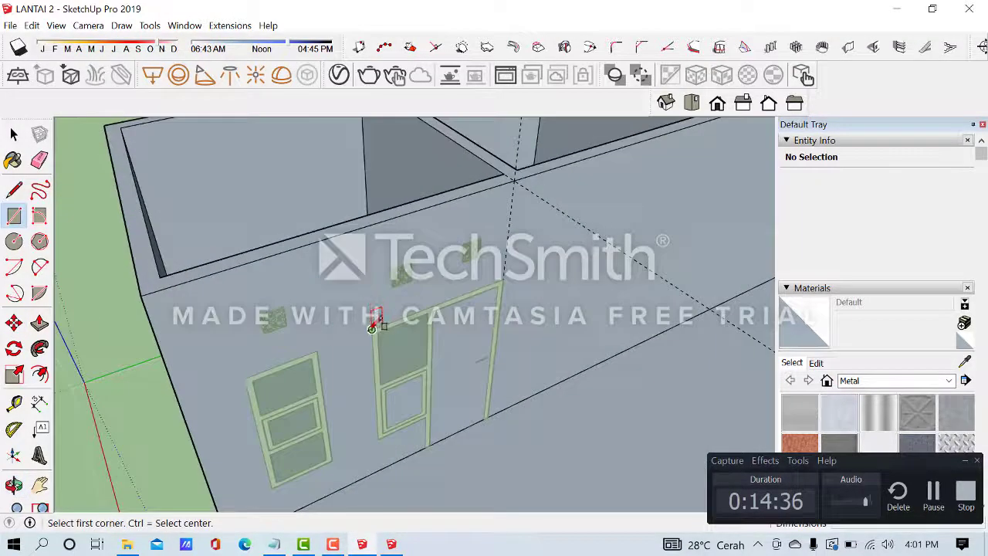
# Draw rectangles on the hall-side wall tracing the outer outline of the door frame unit and of the separate window
pyautogui.scroll(5, 500, 378)
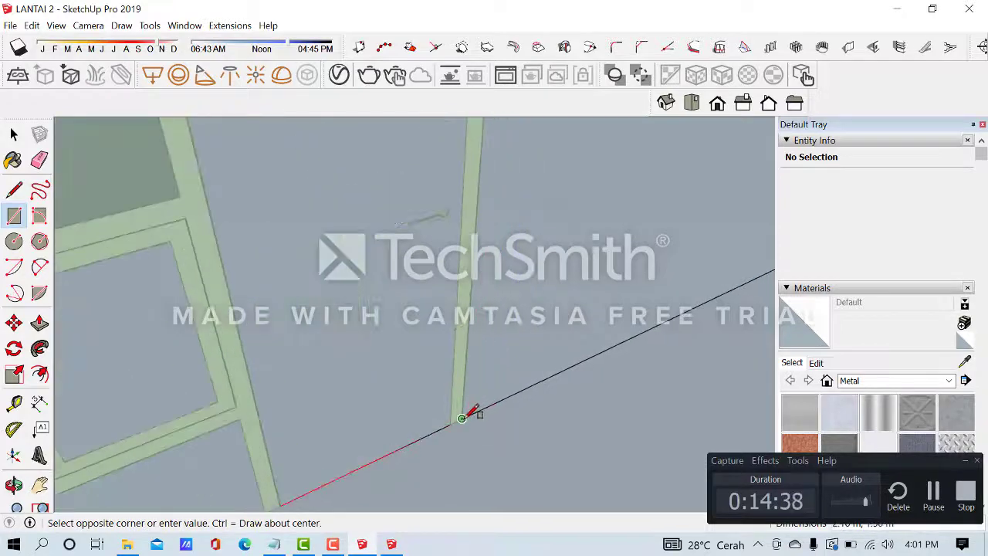
pyautogui.scroll(-5, 476, 379)
pyautogui.moveTo(569, 342); pyautogui.dragTo(496, 363, button='middle')
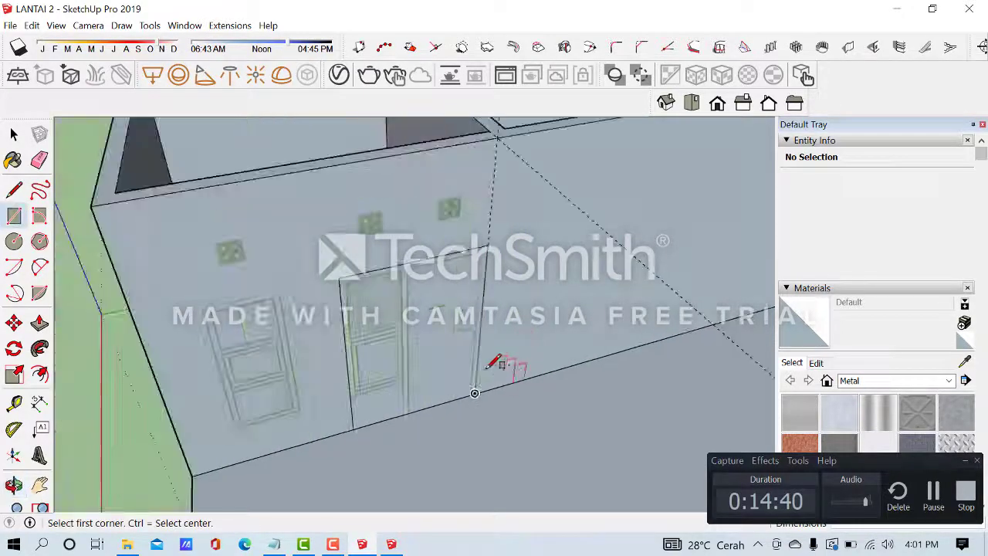
pyautogui.scroll(3, 208, 305)
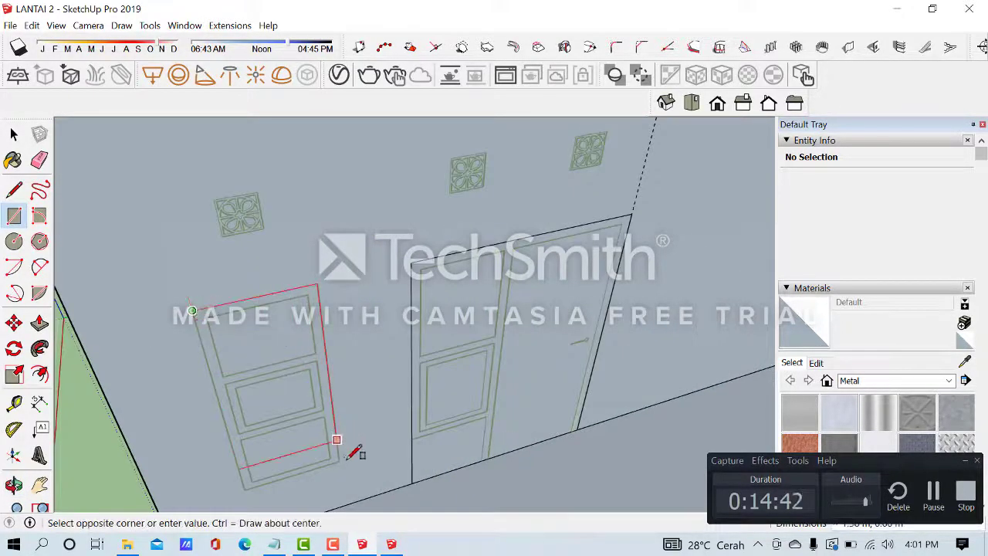
pyautogui.click(340, 461)
# Draw a rectangle on the wall over each of the three patterned vents above the window and door, corner to corner
pyautogui.scroll(-3, 298, 331)
pyautogui.scroll(8, 278, 313)
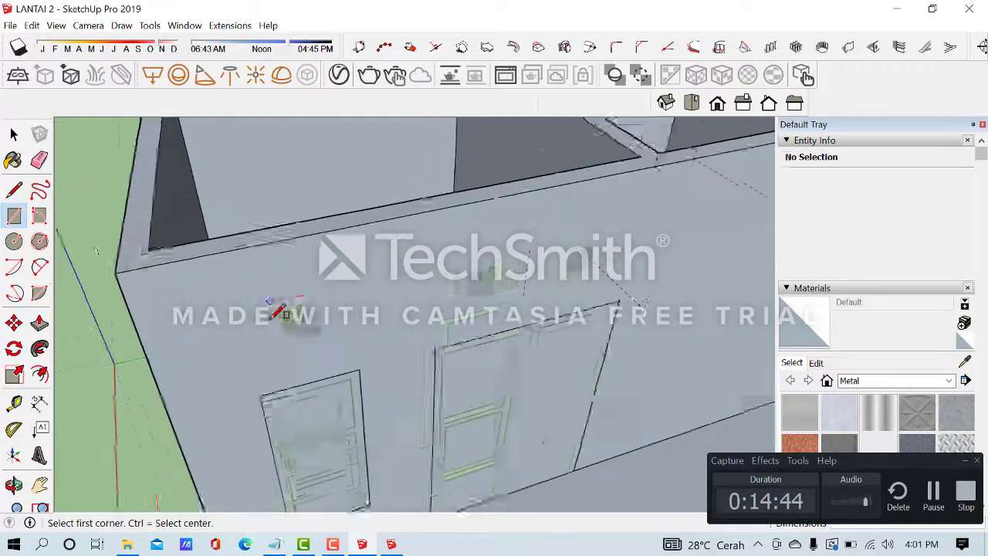
pyautogui.scroll(2, 280, 312)
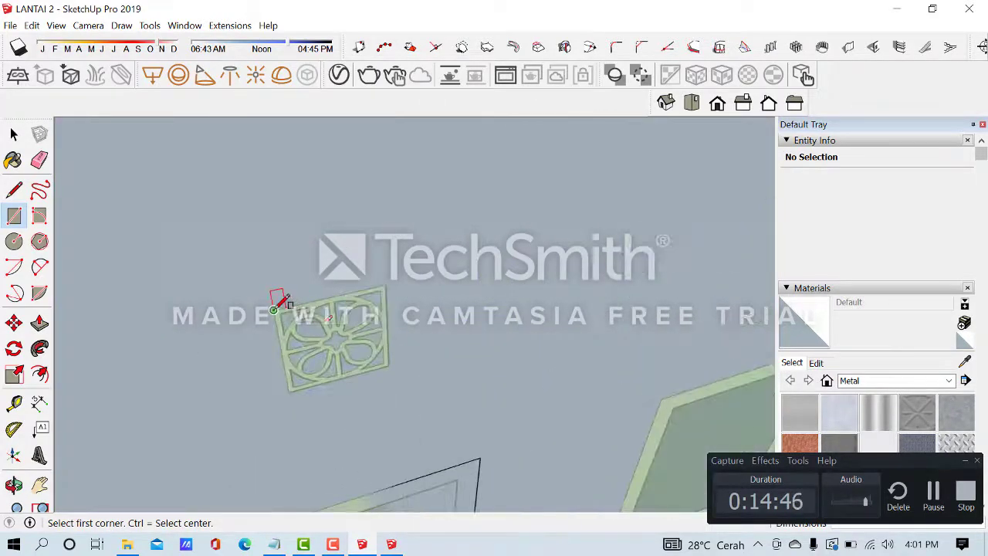
pyautogui.scroll(-4, 139, 291)
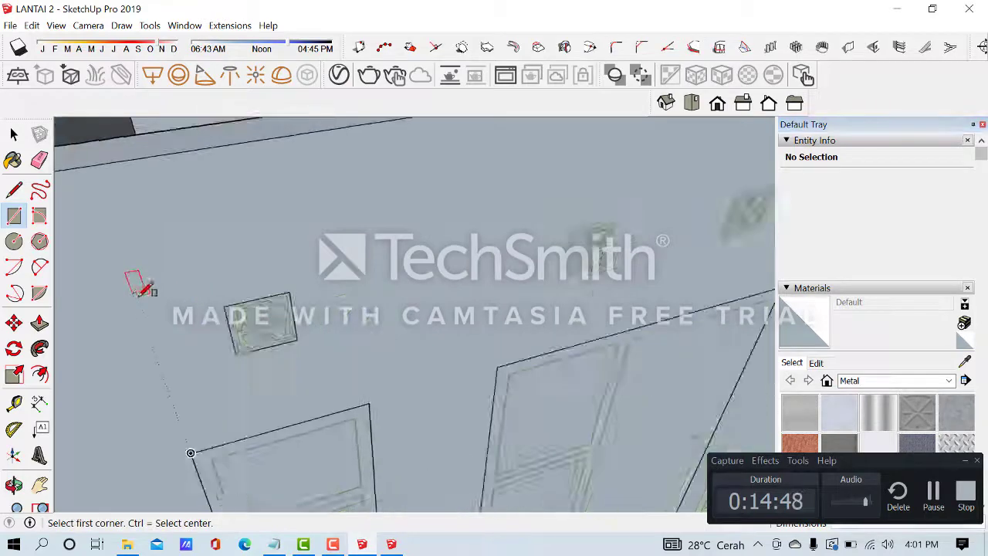
pyautogui.scroll(3, 401, 268)
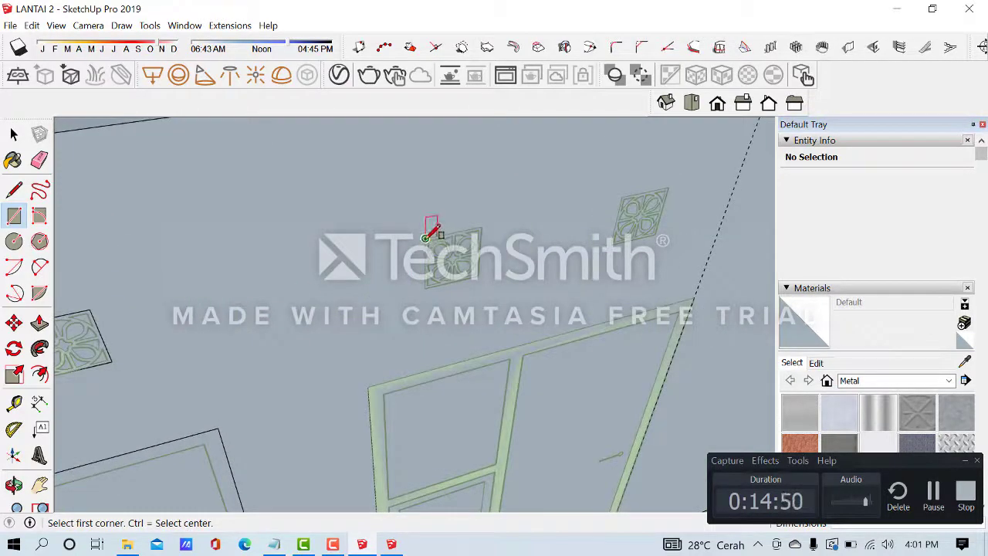
pyautogui.scroll(3, 479, 273)
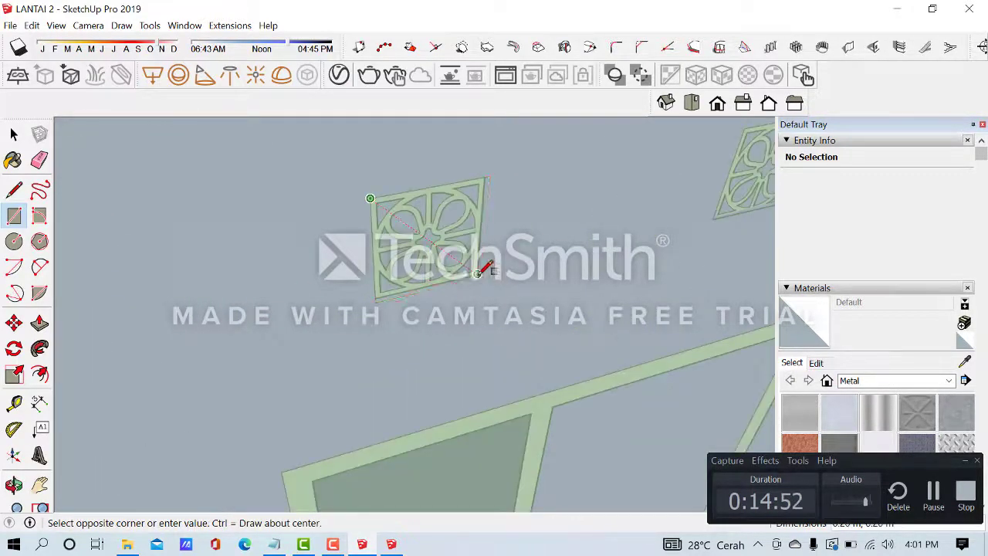
pyautogui.scroll(-3, 407, 213)
pyautogui.scroll(4, 447, 207)
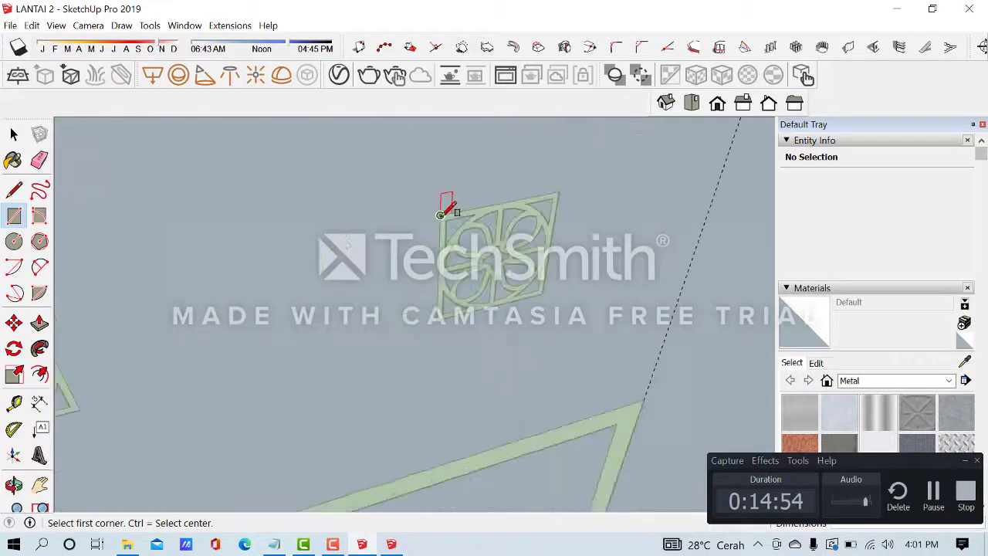
pyautogui.click(543, 293)
pyautogui.scroll(-5, 543, 292)
# Push the traced window, door and vent faces through the wall's thickness to cut the openings
pyautogui.click(40, 323)
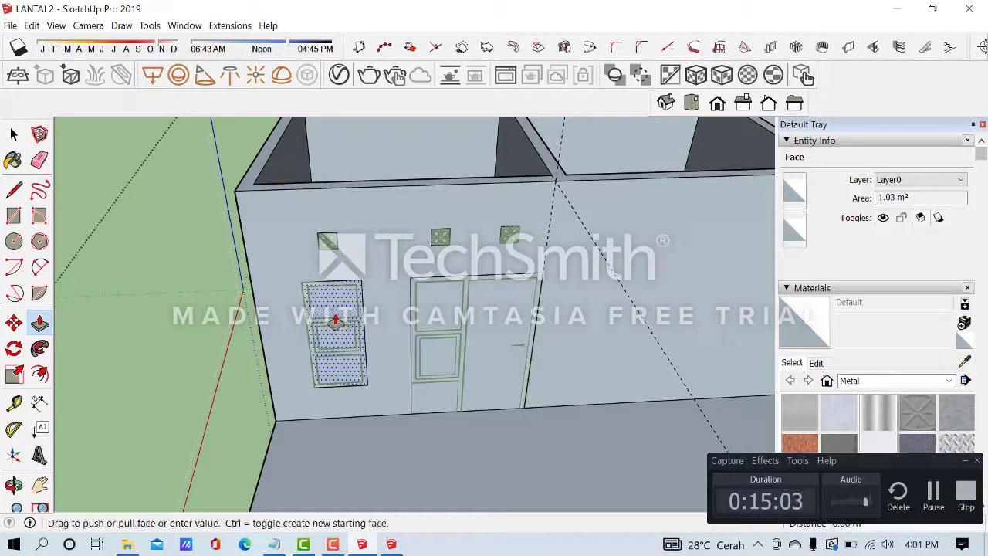
pyautogui.moveTo(322, 210); pyautogui.dragTo(334, 232, button='middle')
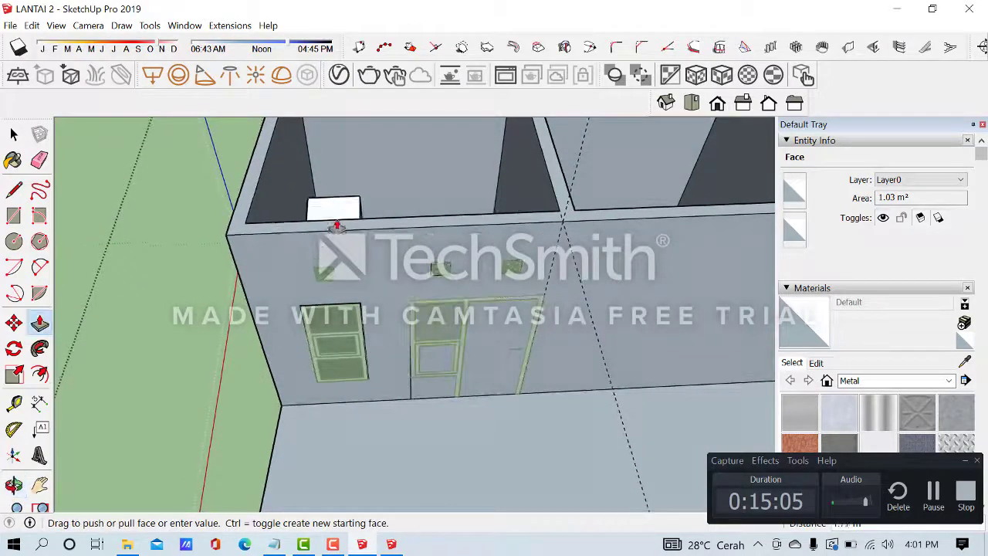
pyautogui.moveTo(328, 292); pyautogui.dragTo(535, 360, button='middle')
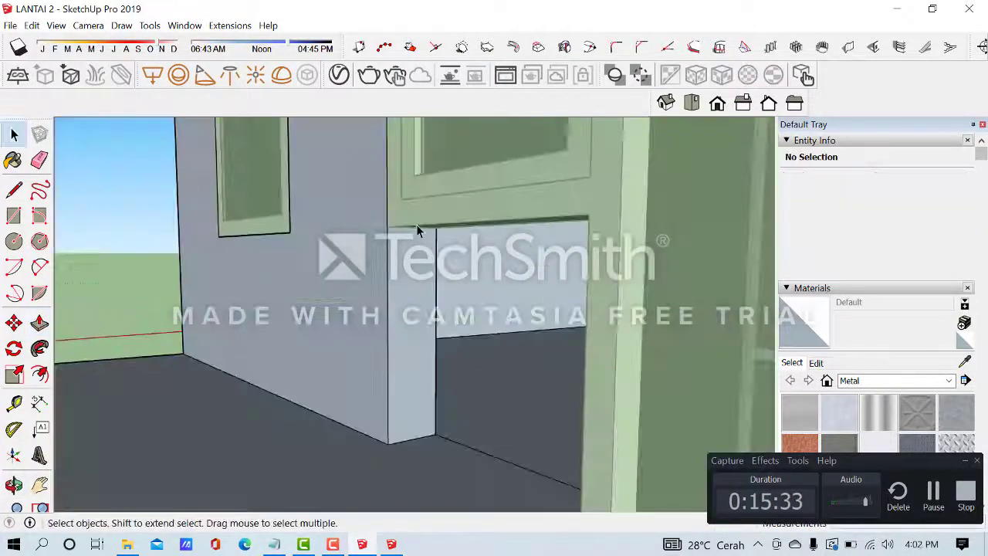
# Draw a line across the door opening's jamb, level with the bottom of the attached window frame
pyautogui.moveTo(416, 224); pyautogui.dragTo(397, 179, button='middle')
pyautogui.click(14, 190)
pyautogui.scroll(2, 351, 264)
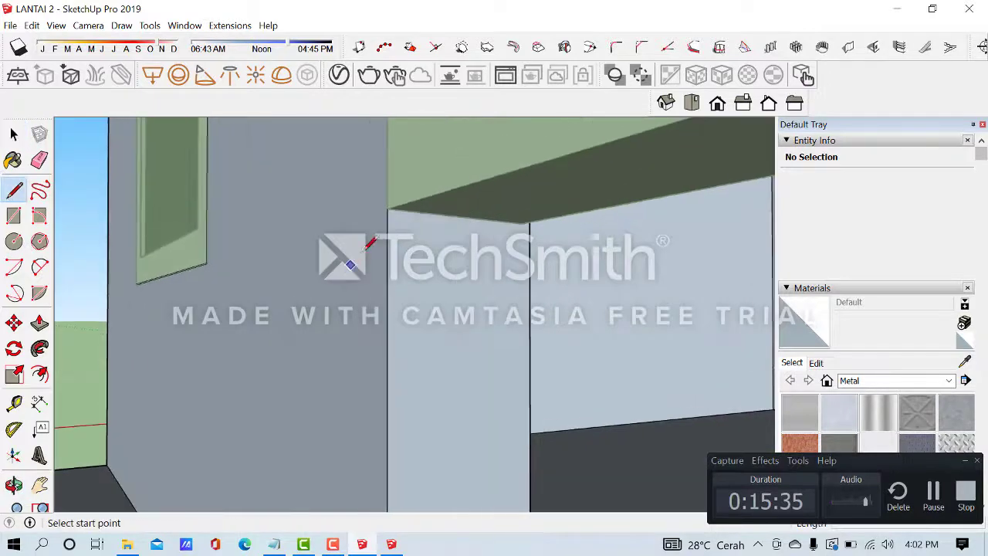
pyautogui.scroll(1, 530, 246)
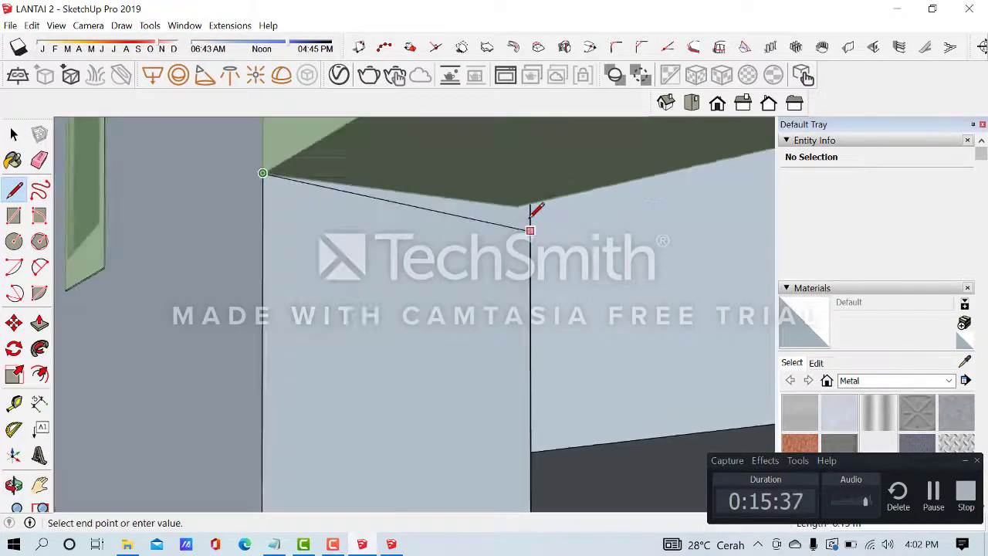
# Pull the jamb face below that line up to the door frame post to fill the wall under the attached window
pyautogui.click(39, 323)
pyautogui.moveTo(363, 326); pyautogui.dragTo(414, 353, button='middle')
pyautogui.scroll(1, 534, 324)
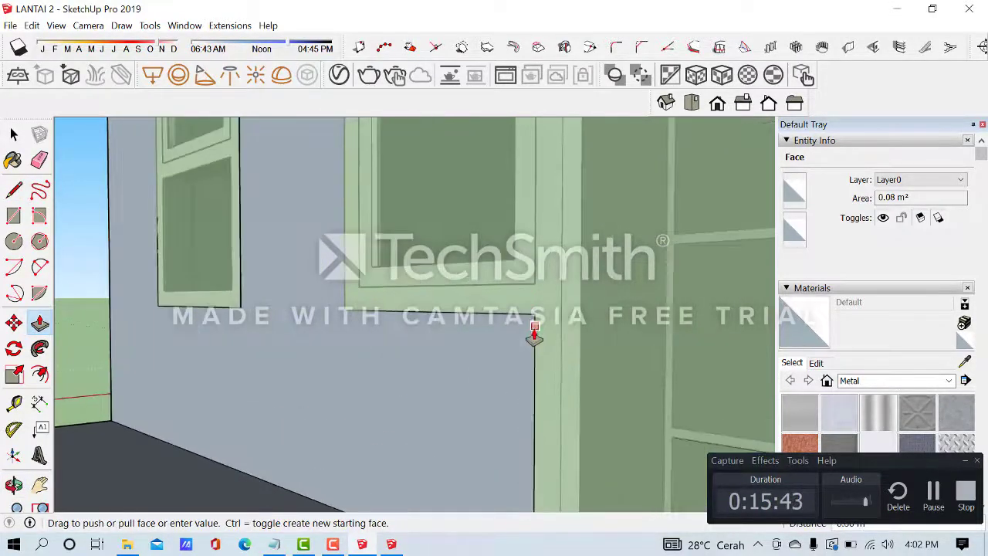
pyautogui.click(534, 334)
pyautogui.moveTo(534, 328); pyautogui.dragTo(486, 366, button='middle')
pyautogui.scroll(-5, 337, 291)
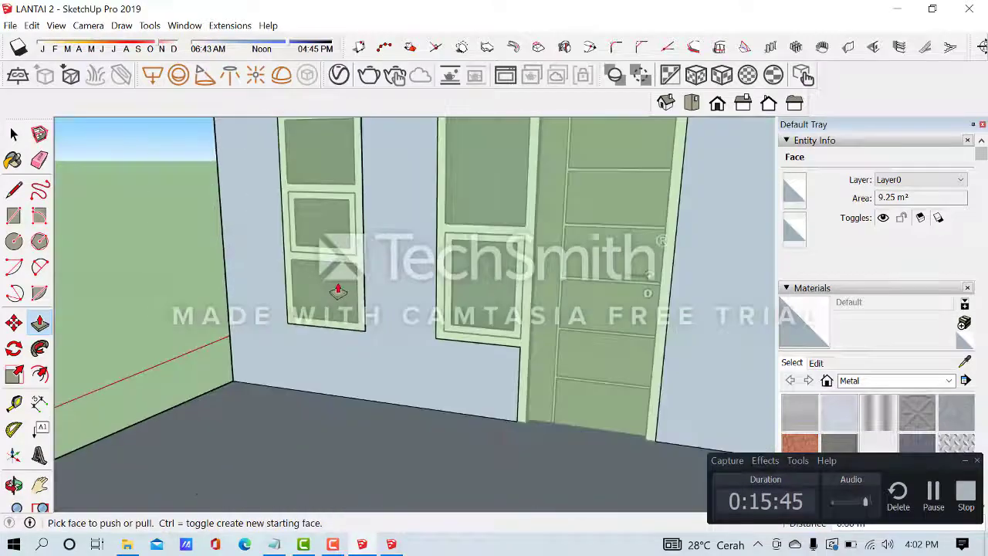
# Finish editing the walls and close the building group
pyautogui.moveTo(421, 331); pyautogui.dragTo(431, 334, button='middle')
pyautogui.click(666, 102)
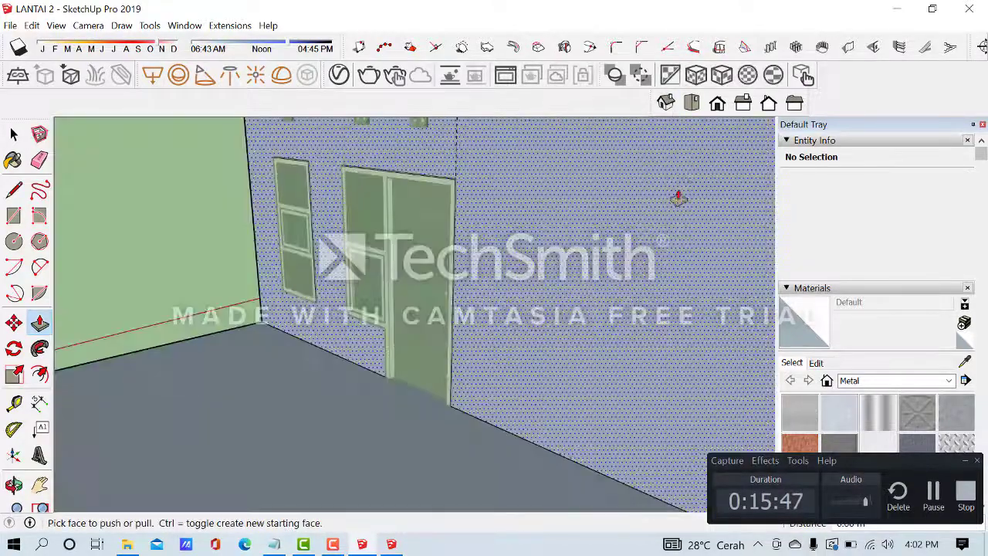
pyautogui.scroll(-4, 452, 286)
pyautogui.moveTo(452, 287); pyautogui.dragTo(510, 347, button='middle')
pyautogui.scroll(-6, 647, 276)
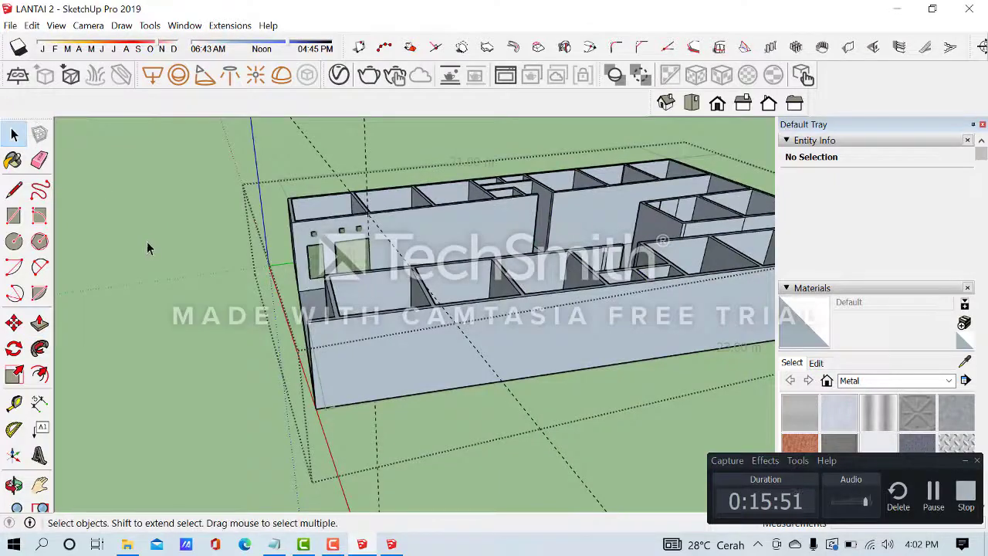
pyautogui.click(148, 248)
# Examine the fitted door, windows and vents on the hall-side wall and the room blocks from several sides
pyautogui.moveTo(154, 248); pyautogui.dragTo(244, 260, button='middle')
pyautogui.scroll(7, 295, 264)
pyautogui.moveTo(340, 259); pyautogui.dragTo(535, 265, button='middle')
pyautogui.scroll(-4, 432, 236)
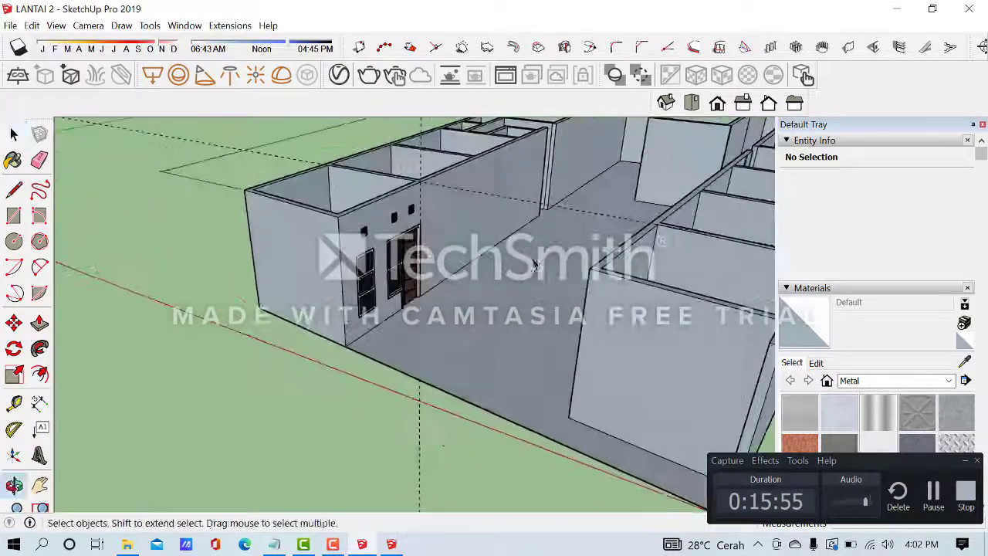
pyautogui.scroll(3, 498, 245)
pyautogui.scroll(-6, 433, 246)
pyautogui.moveTo(421, 248); pyautogui.dragTo(336, 219, button='middle')
pyautogui.scroll(6, 429, 210)
pyautogui.scroll(-5, 430, 221)
pyautogui.scroll(4, 545, 174)
pyautogui.scroll(-3, 496, 214)
pyautogui.scroll(1, 276, 315)
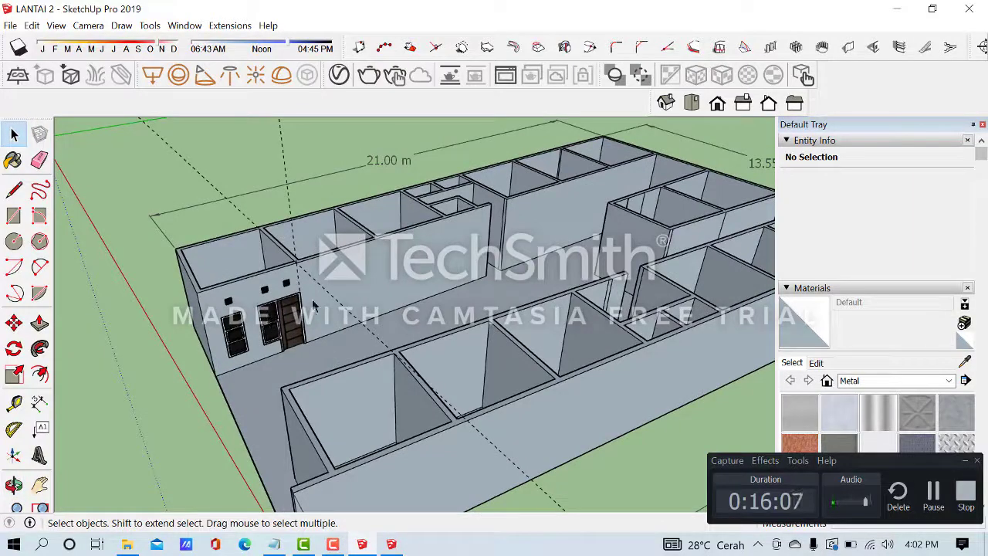
pyautogui.moveTo(417, 271); pyautogui.dragTo(772, 284, button='middle')
pyautogui.scroll(-2, 641, 271)
pyautogui.moveTo(603, 270); pyautogui.dragTo(702, 286, button='middle')
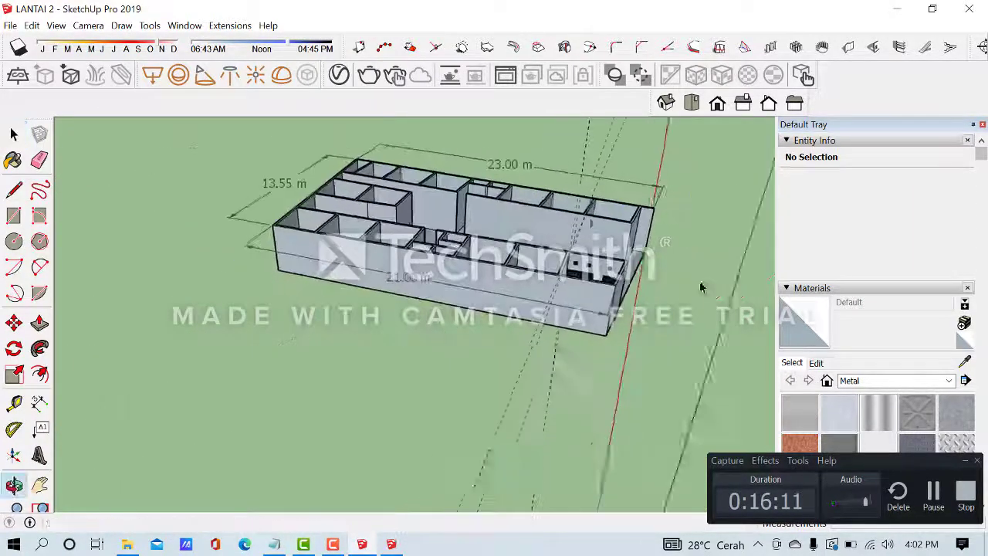
pyautogui.scroll(2, 584, 212)
pyautogui.moveTo(583, 213); pyautogui.dragTo(456, 232, button='middle')
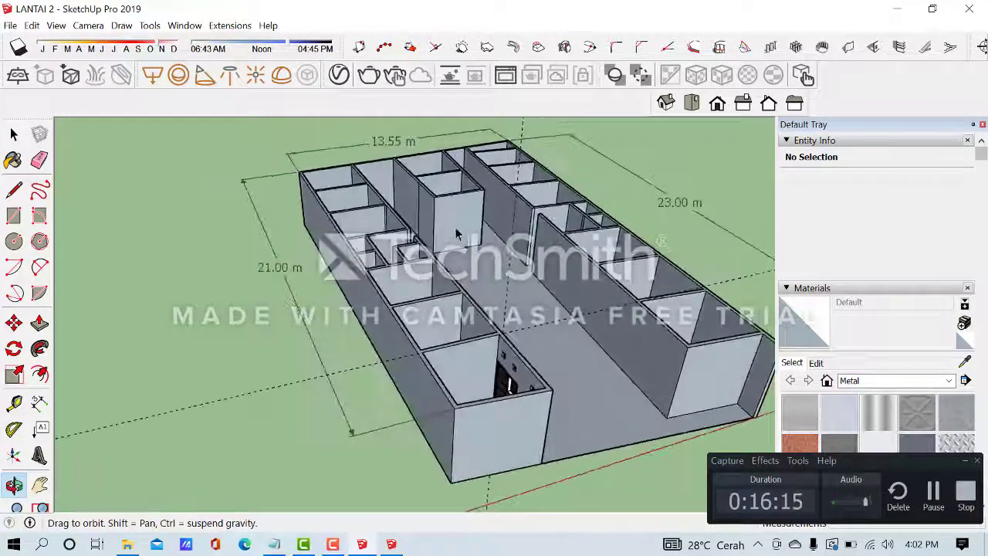
# Delete the length dimensions along both long sides of the building and the width dimension at its rear
pyautogui.scroll(-2, 456, 232)
pyautogui.moveTo(657, 286); pyautogui.dragTo(599, 266, button='middle')
pyautogui.scroll(1, 610, 244)
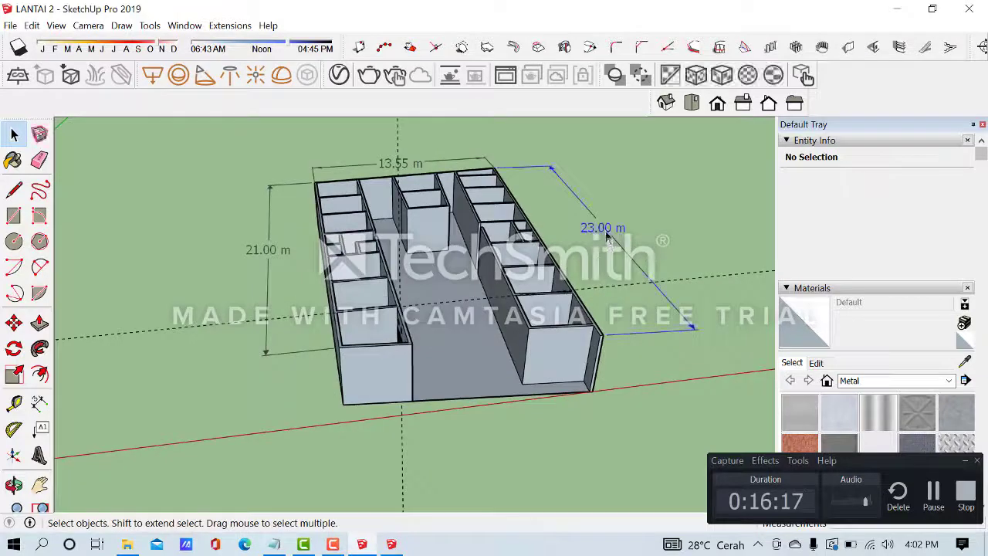
pyautogui.click(264, 255)
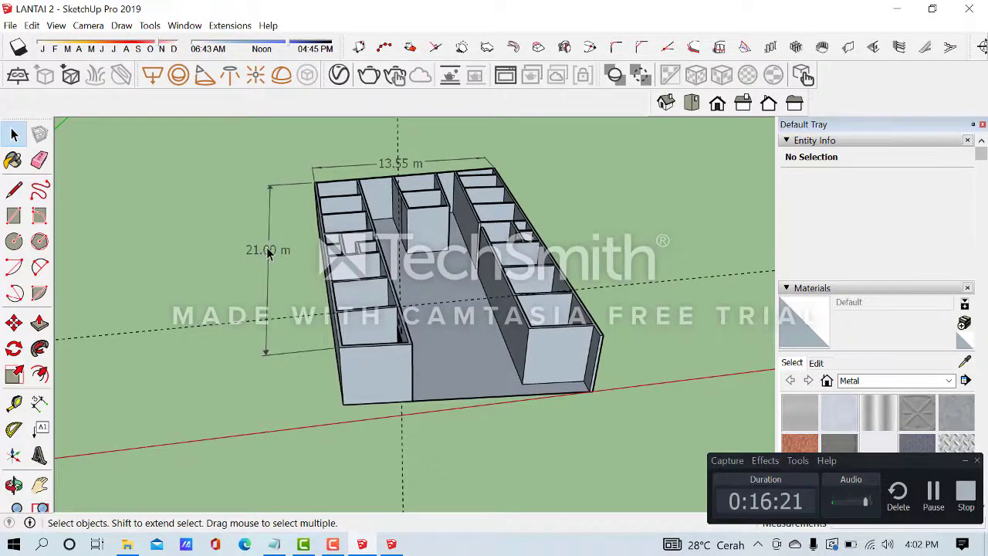
pyautogui.press('Delete')
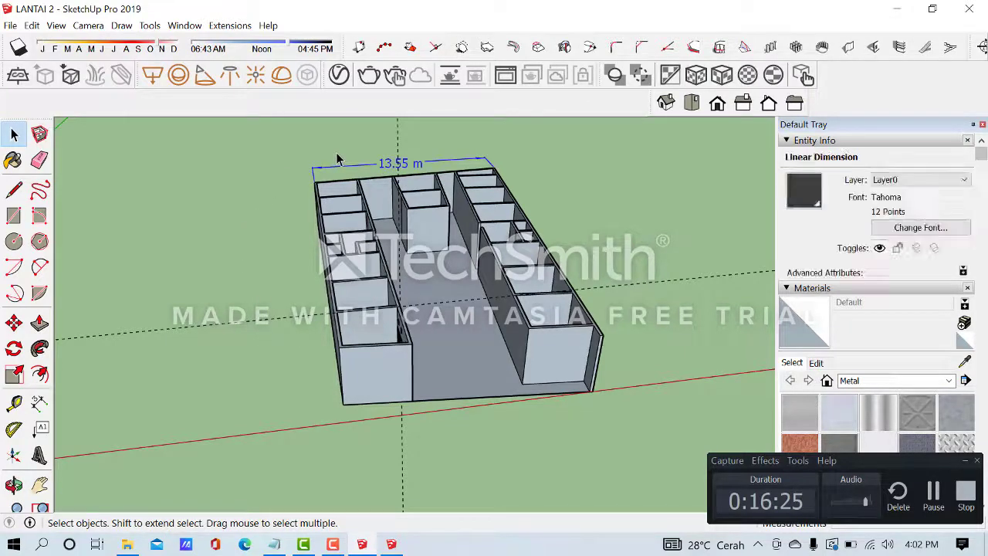
# Combine the building, the fitted door-and-window set and the guides into a single group
pyautogui.moveTo(415, 221); pyautogui.dragTo(303, 231, button='middle')
pyautogui.scroll(3, 352, 327)
pyautogui.moveTo(351, 327)
pyautogui.mouseDown(button='middle')
pyautogui.moveTo(294, 326)
pyautogui.moveTo(320, 272)
pyautogui.moveTo(291, 296)
pyautogui.moveTo(294, 284)
pyautogui.moveTo(418, 280)
pyautogui.mouseUp(button='middle')
pyautogui.scroll(3, 292, 325)
pyautogui.scroll(3, 303, 273)
pyautogui.scroll(2, 294, 290)
pyautogui.scroll(1, 297, 290)
pyautogui.scroll(-3, 301, 301)
pyautogui.scroll(2, 365, 250)
pyautogui.moveTo(366, 249)
pyautogui.mouseDown(button='middle')
pyautogui.moveTo(372, 235)
pyautogui.moveTo(430, 228)
pyautogui.moveTo(453, 284)
pyautogui.moveTo(534, 285)
pyautogui.moveTo(475, 270)
pyautogui.moveTo(525, 286)
pyautogui.moveTo(499, 269)
pyautogui.moveTo(398, 282)
pyautogui.mouseUp(button='middle')
pyautogui.scroll(-4, 453, 287)
pyautogui.scroll(2, 440, 267)
pyautogui.scroll(-3, 467, 263)
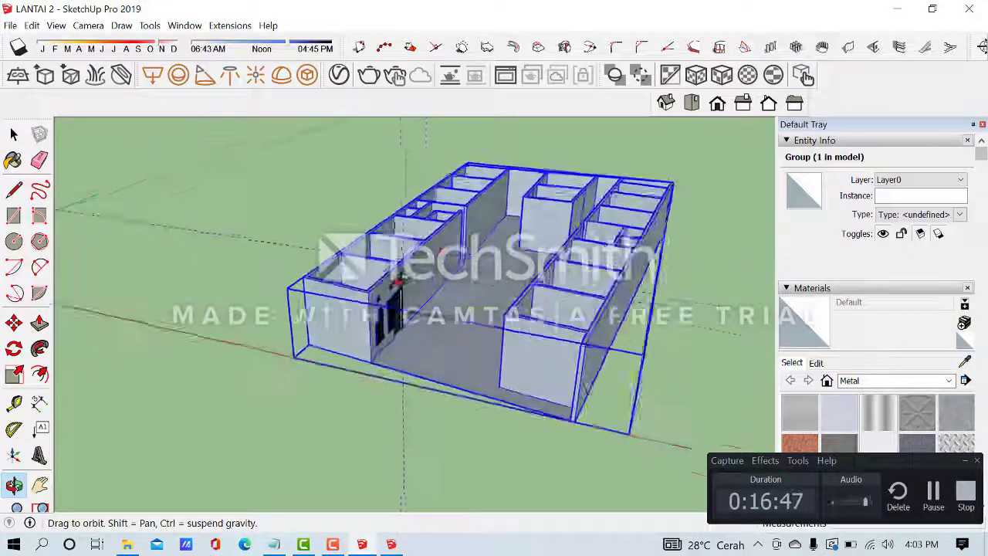
pyautogui.scroll(3, 399, 281)
pyautogui.moveTo(397, 266); pyautogui.dragTo(399, 275)
pyautogui.scroll(2, 399, 276)
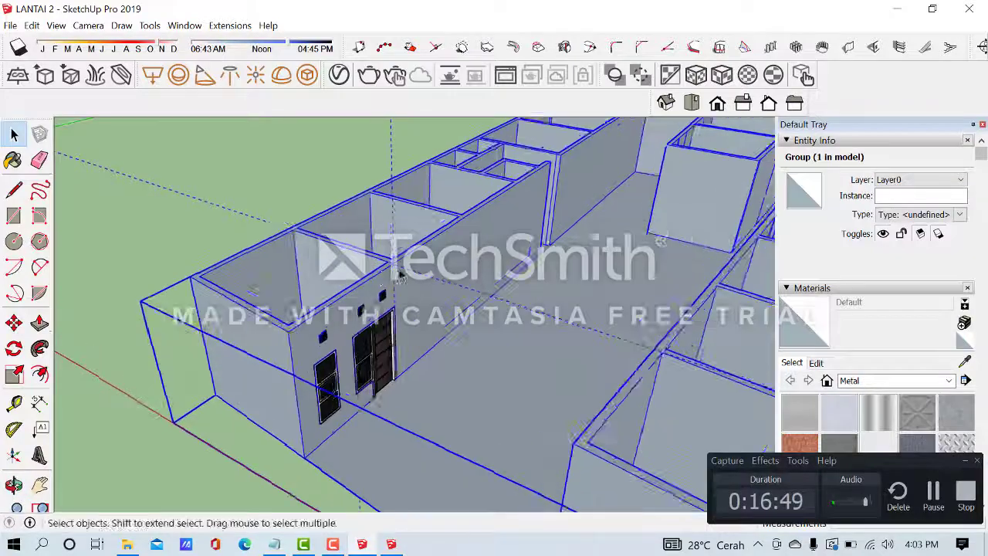
pyautogui.scroll(2, 397, 274)
pyautogui.scroll(-5, 391, 274)
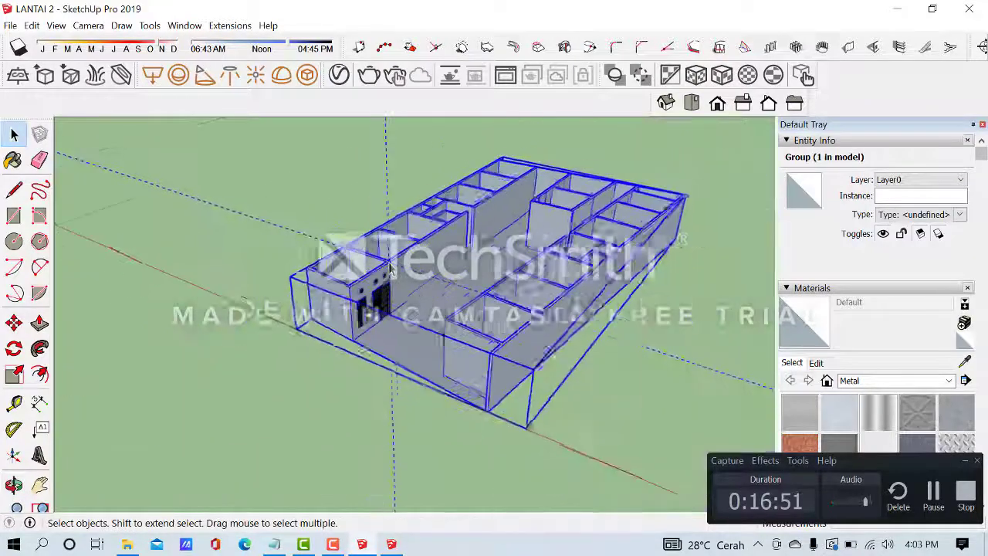
pyautogui.moveTo(392, 274); pyautogui.dragTo(468, 235, button='middle')
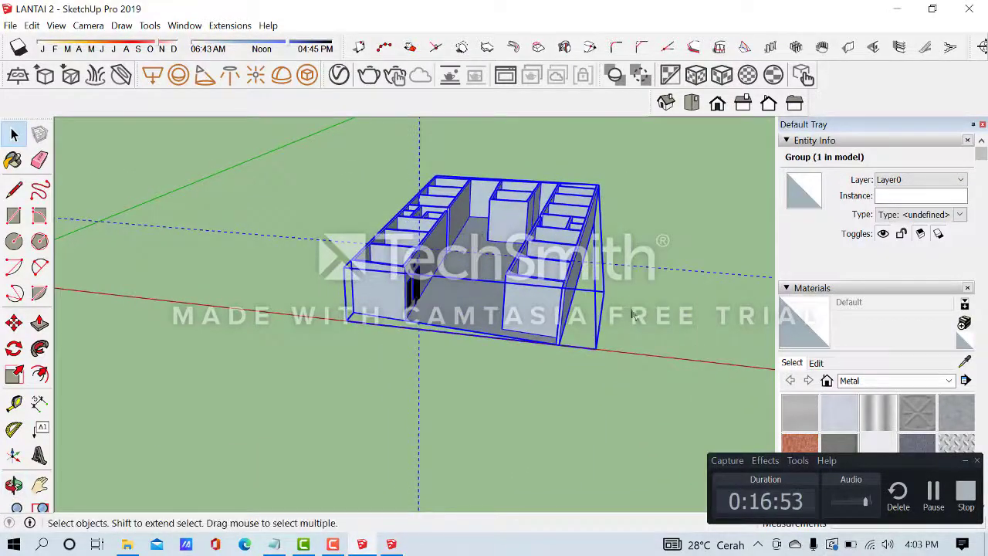